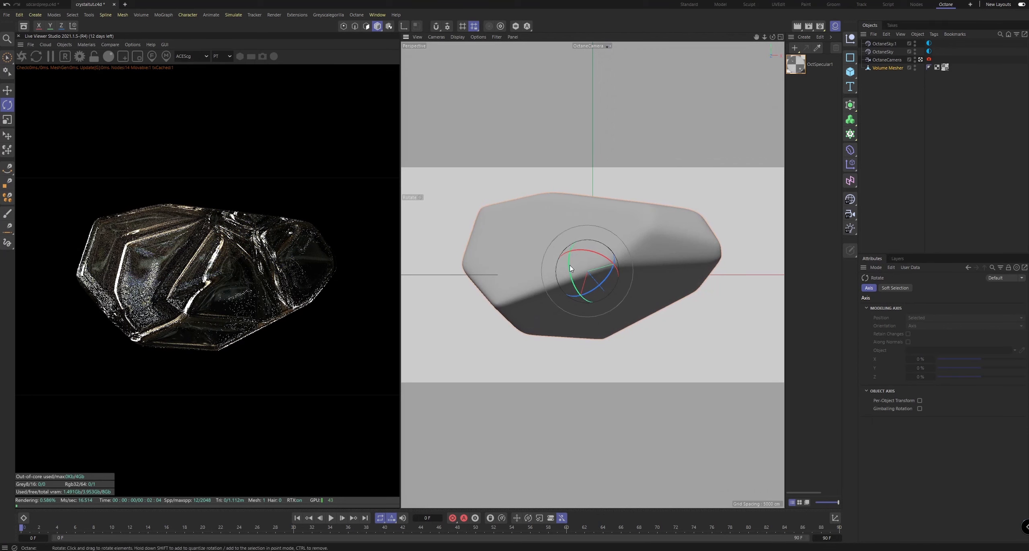
click(798, 64)
double_click(798, 64)
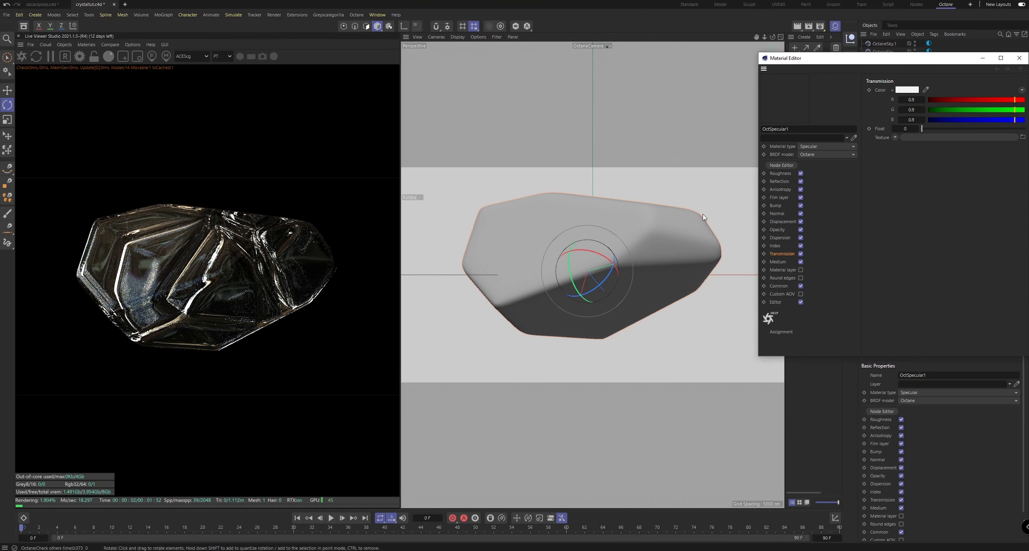
click(786, 172)
click(784, 167)
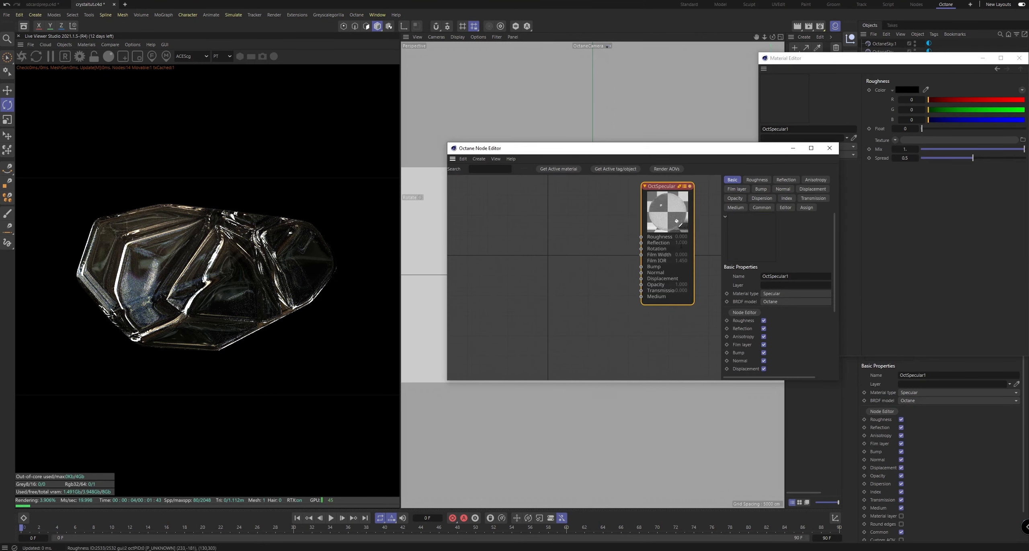
click(783, 197)
click(794, 147)
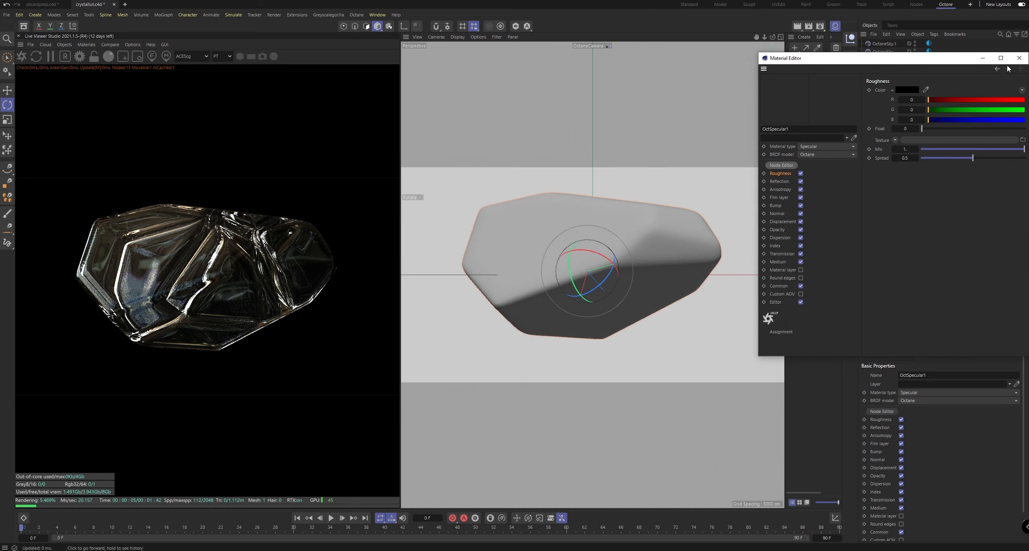
click(982, 58)
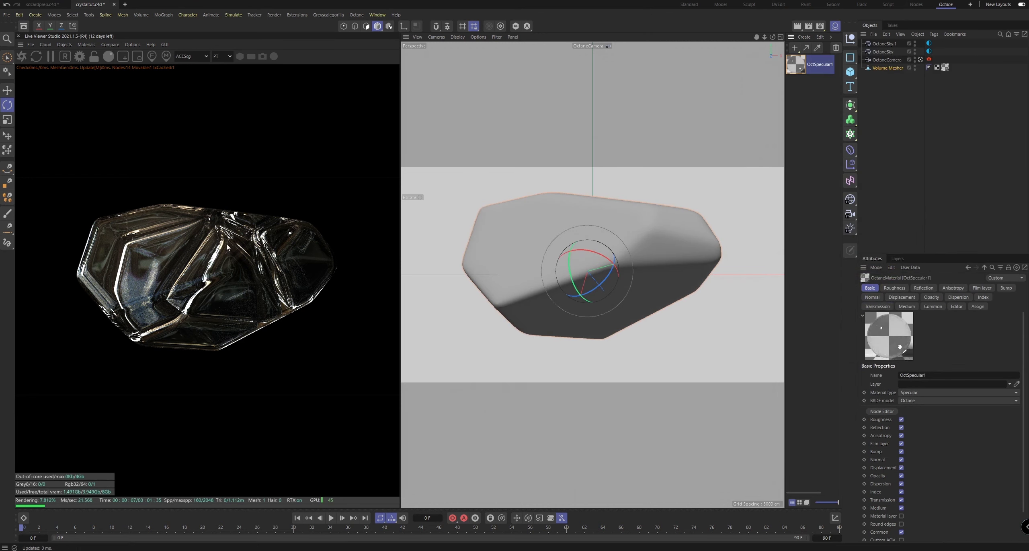
Rotate the Volume Mesher crystal to a new angle about two of its axes and deselect it.
scroll(163, 283, up, 2)
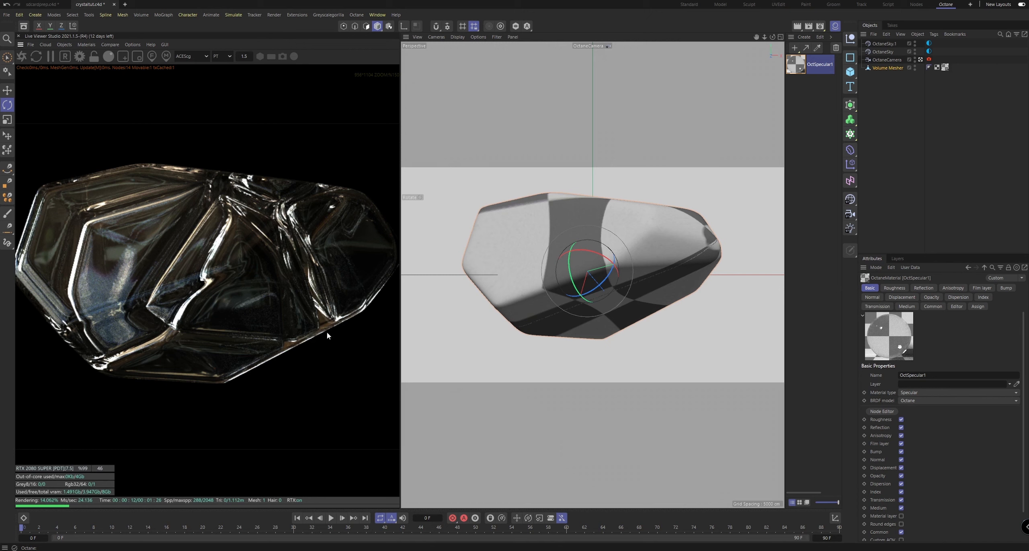
drag(572, 261, 620, 337)
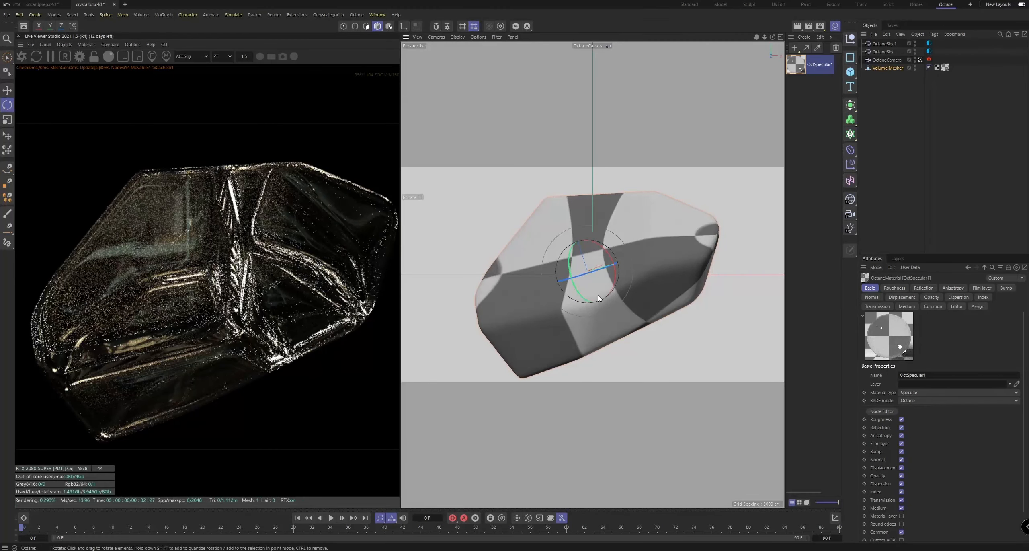
key(v)
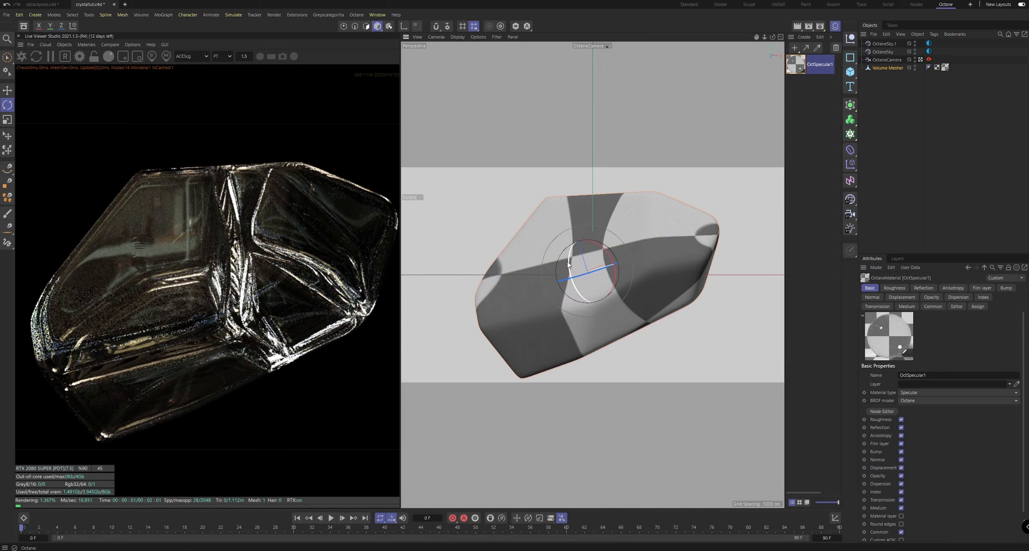
drag(566, 265, 586, 120)
scroll(219, 244, down, 4)
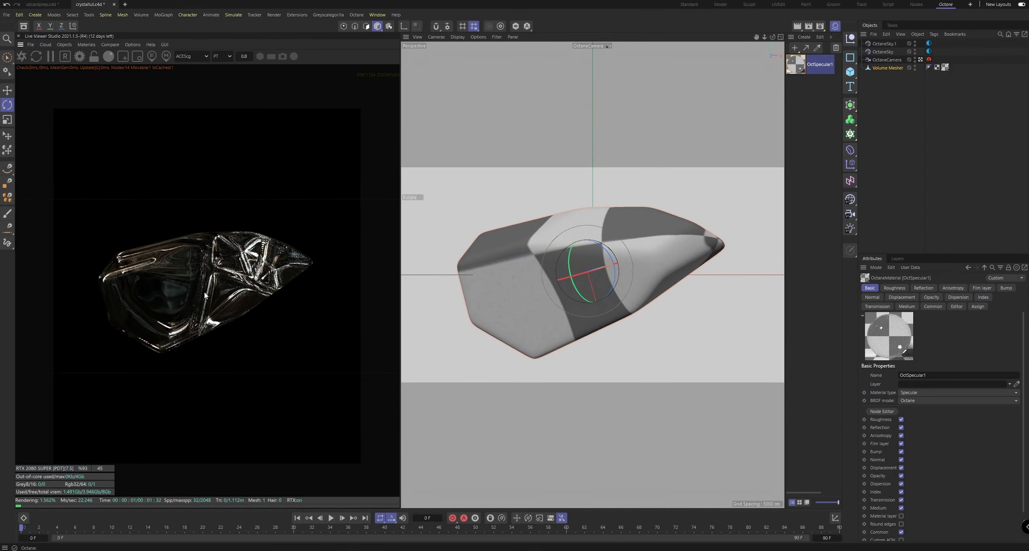
click(892, 144)
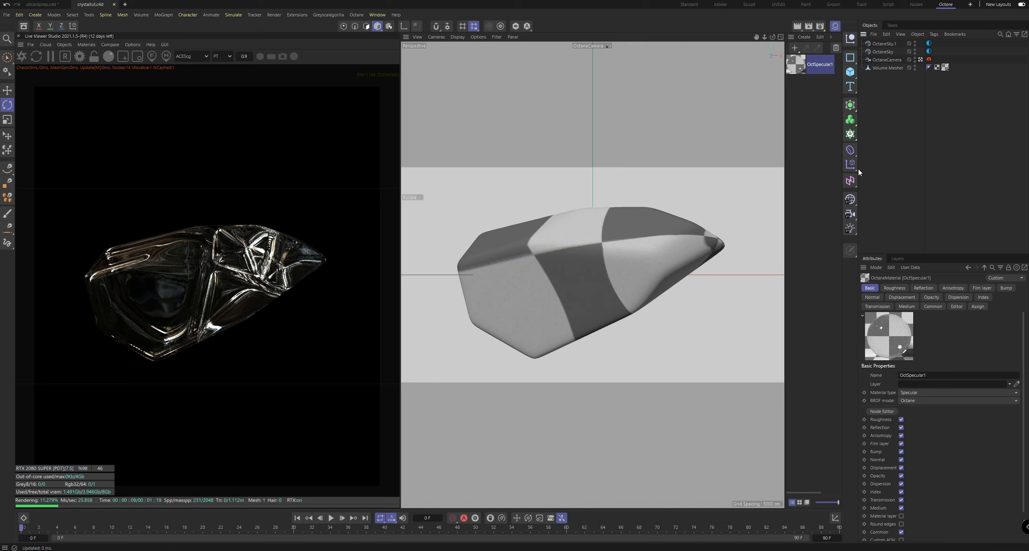
Open the OctSpecular1 material's node graph in the Octane Node Editor.
double_click(796, 64)
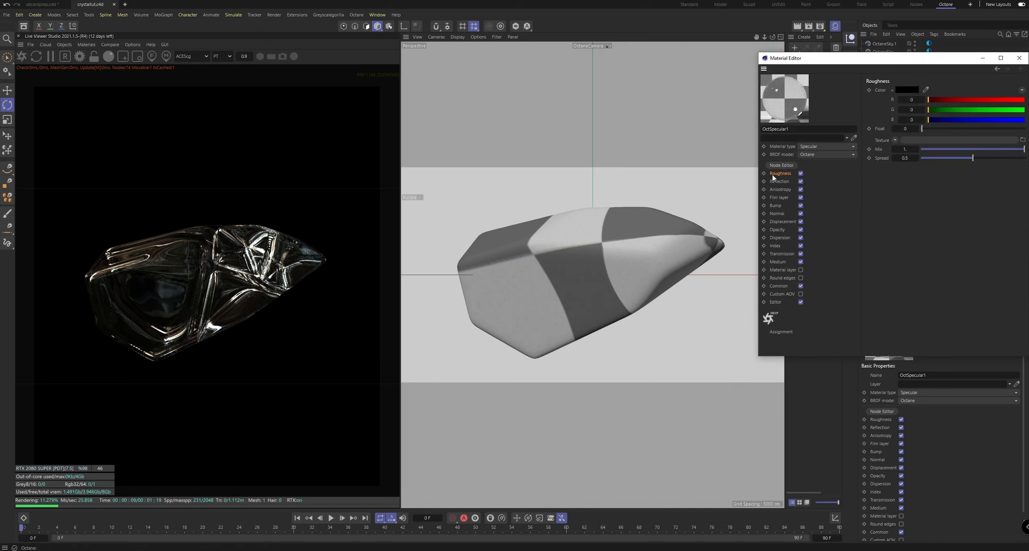
click(778, 165)
drag(645, 226, 663, 235)
click(581, 232)
click(523, 228)
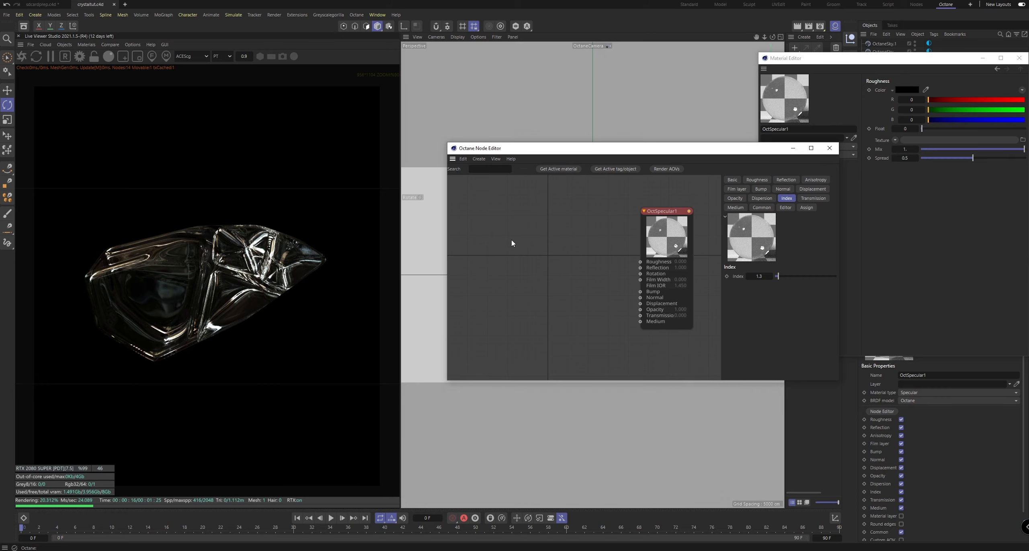
Switch to the browser to examine the amber reference image in the "SD Card in Amber" Reddit post, and return to Cinema 4D.
mouse_move(354, 547)
click(339, 519)
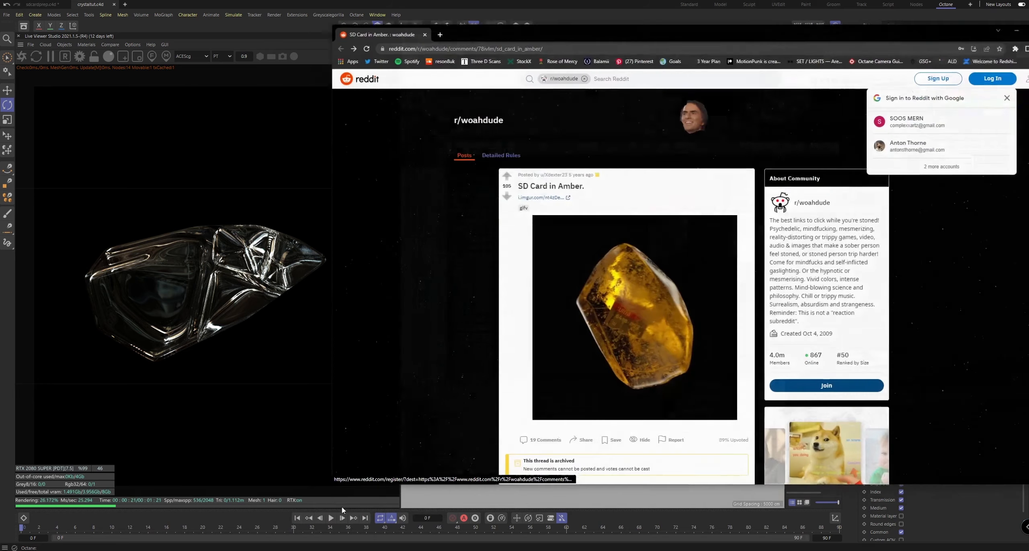
drag(673, 29, 605, 21)
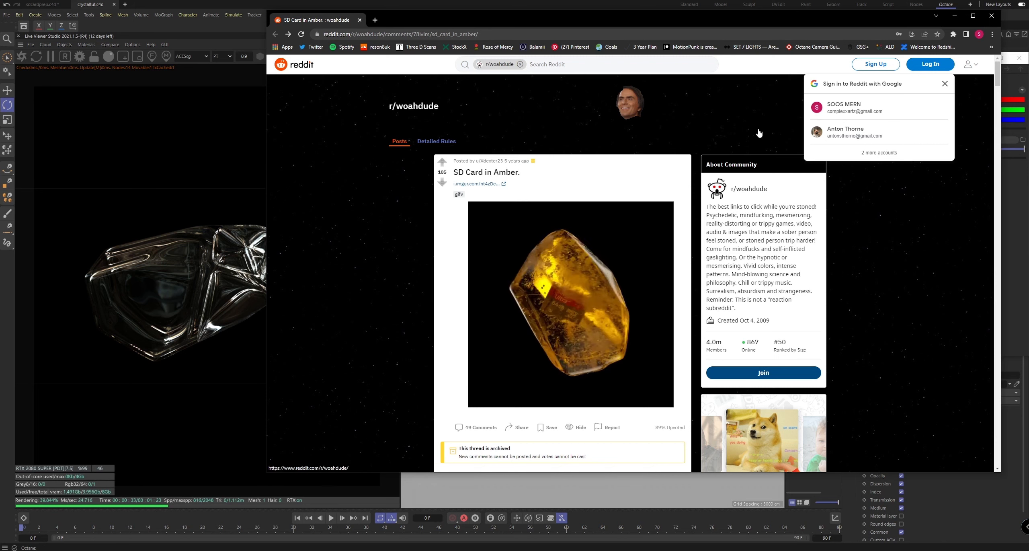
drag(952, 21, 950, 20)
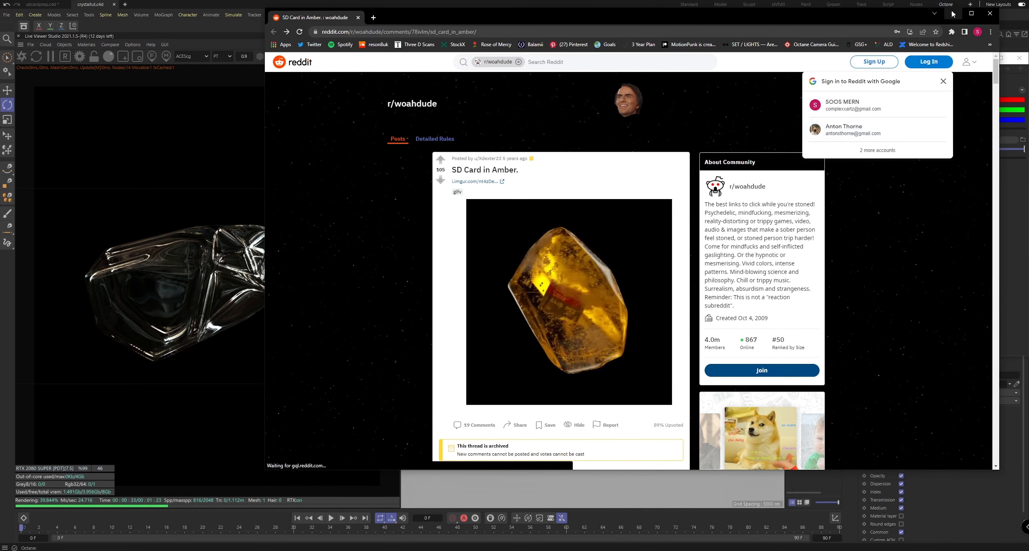
click(935, 13)
drag(724, 149, 744, 146)
click(688, 244)
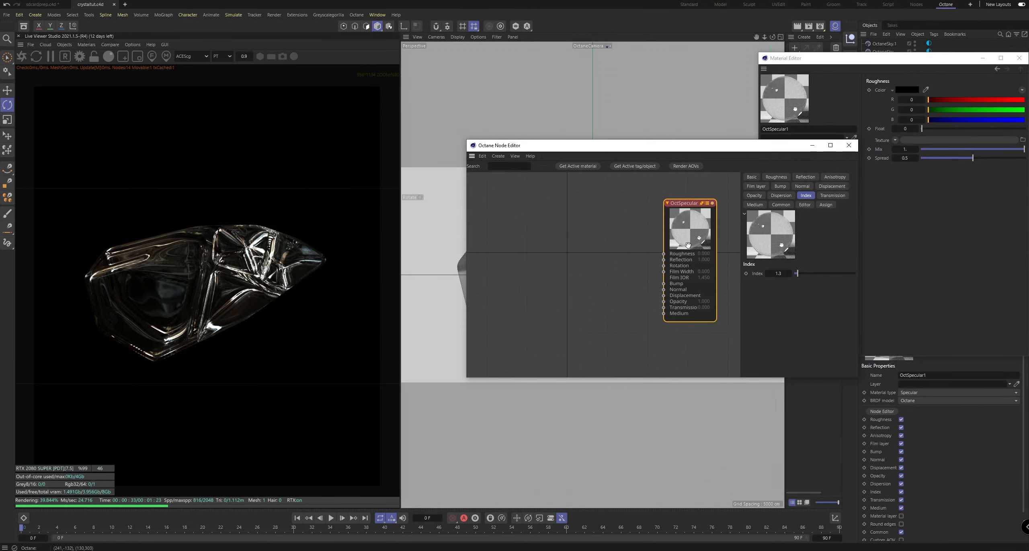
click(581, 273)
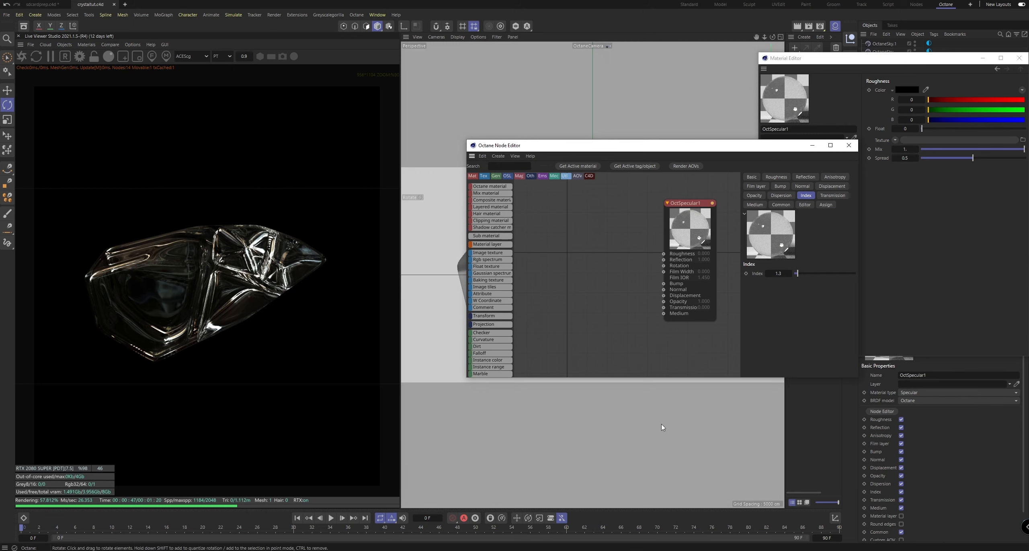
Switch to File Explorer and open the OTHER FILES folder inside Documents > DESIGN.
key(alt+Tab)
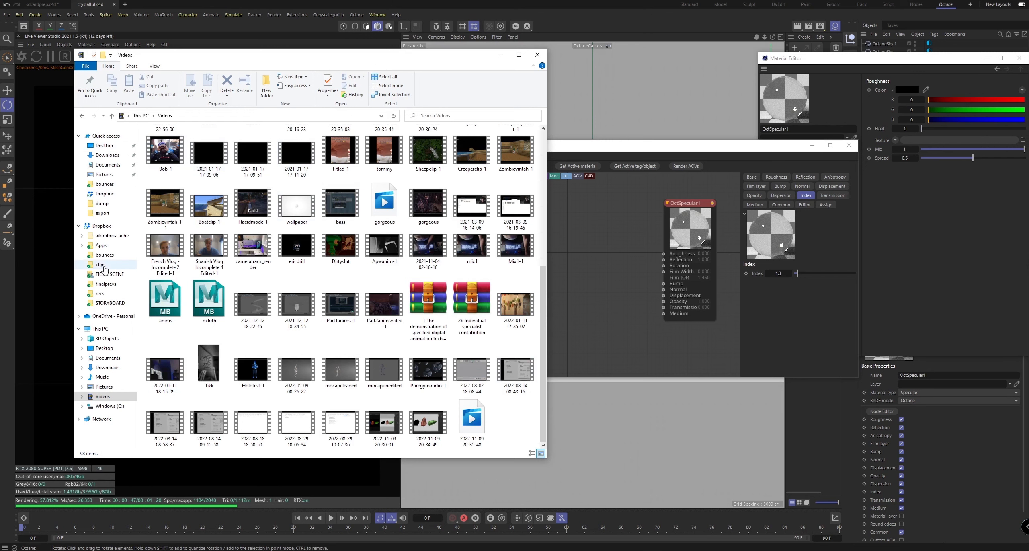
click(103, 203)
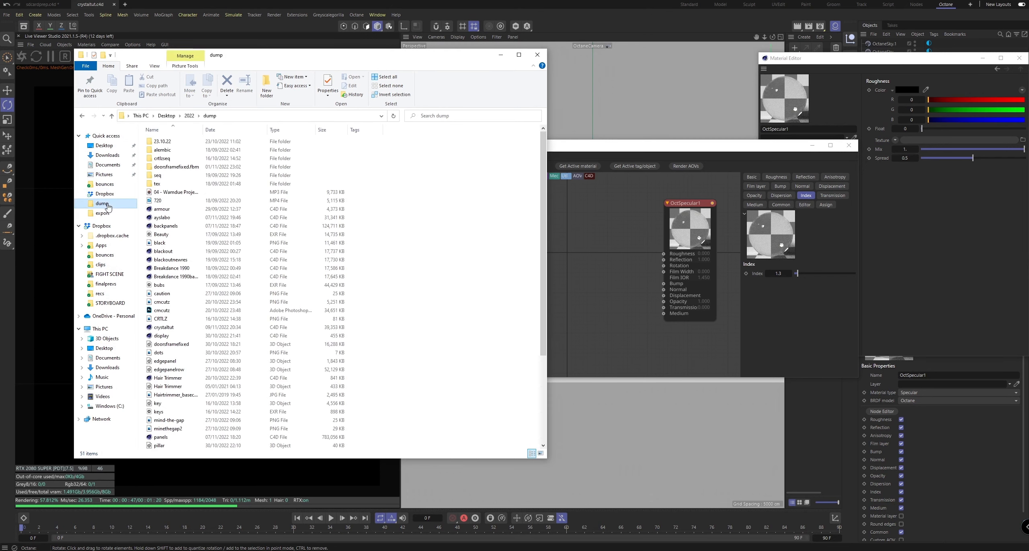
click(109, 358)
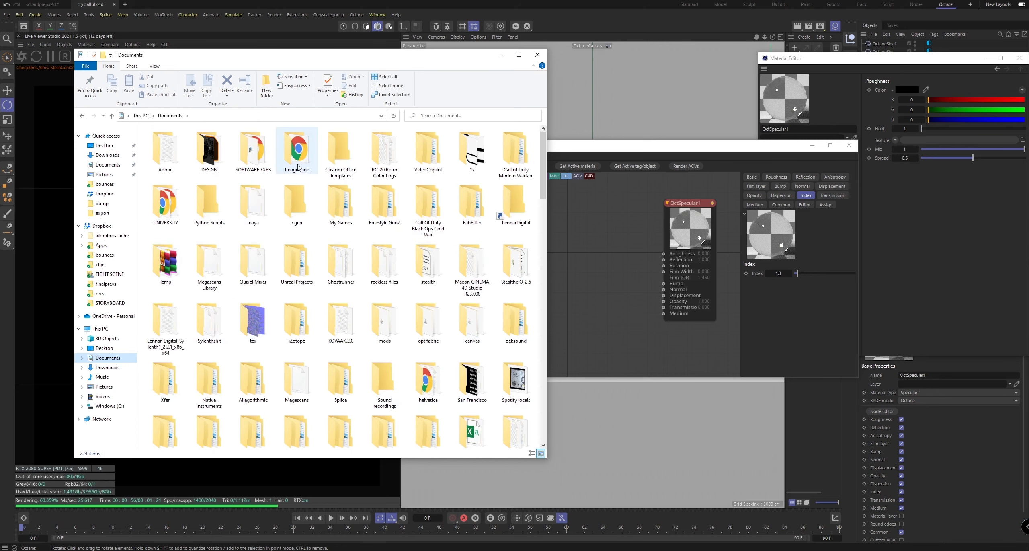
double_click(209, 151)
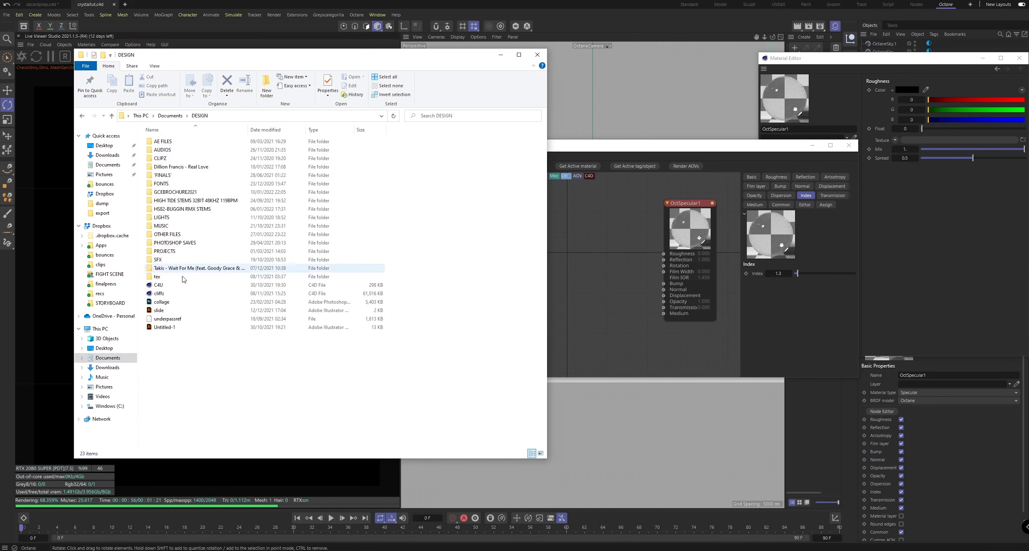
click(182, 237)
double_click(177, 234)
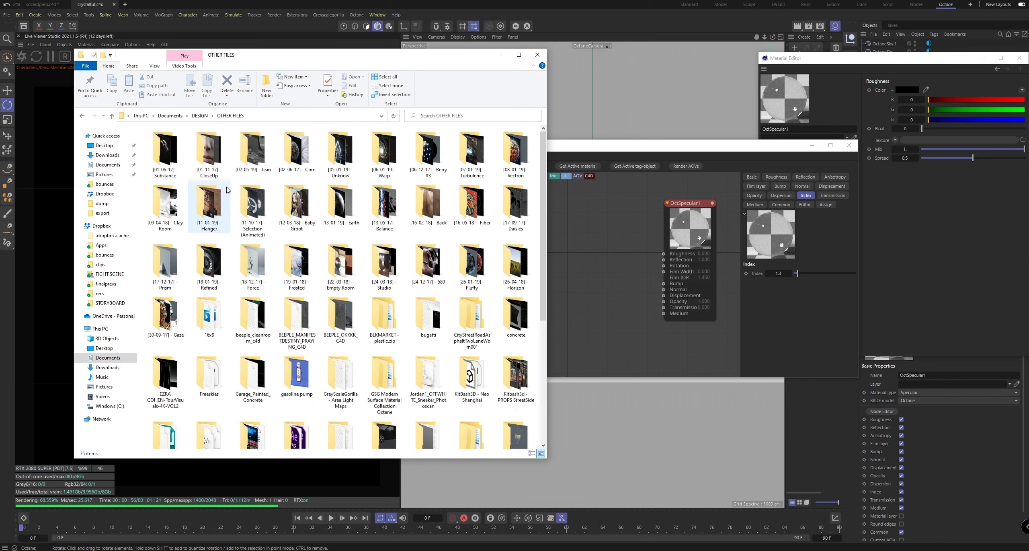
Open the tex folder inside OTHER FILES > [11-10-17] - Selection (Animated).
key(alt+Left)
click(228, 200)
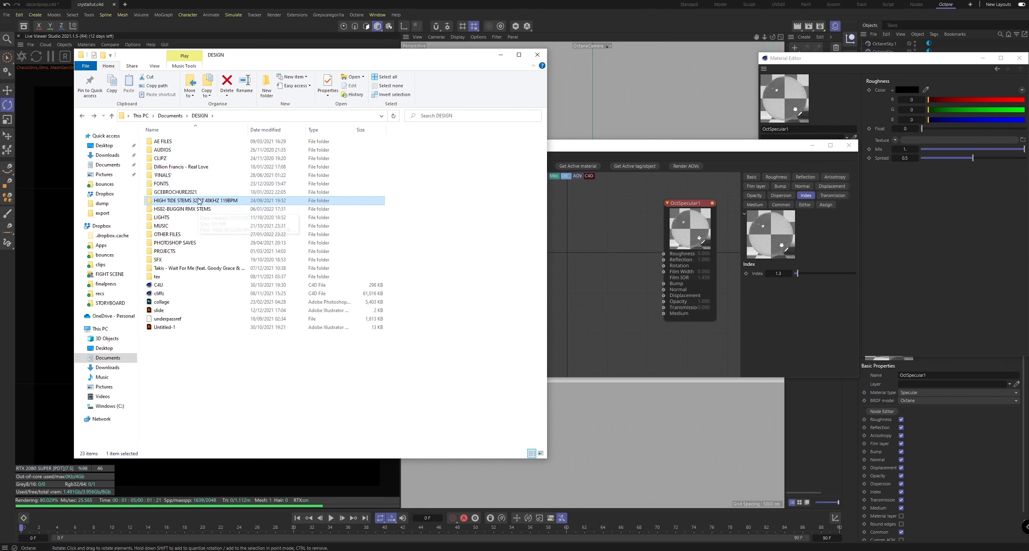
double_click(207, 235)
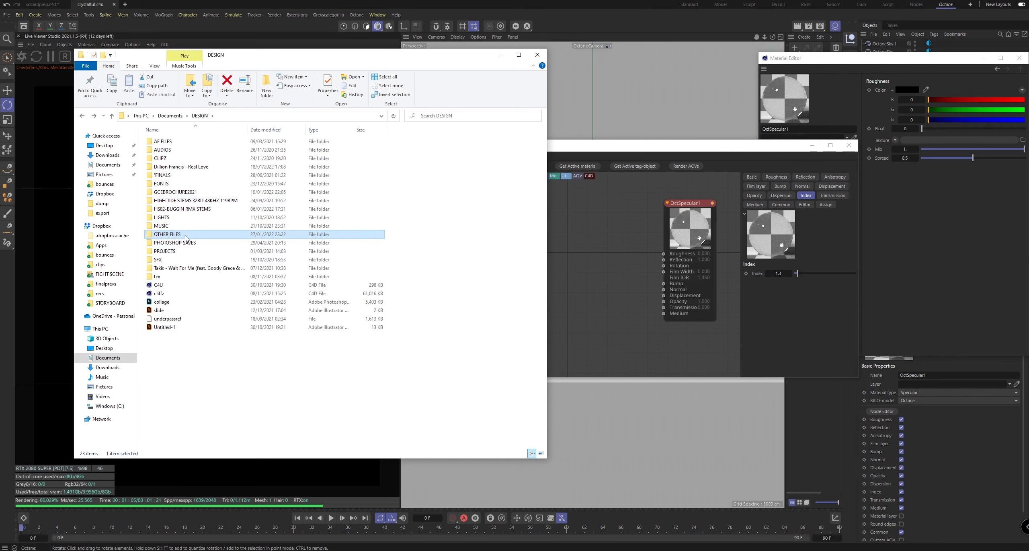
double_click(253, 205)
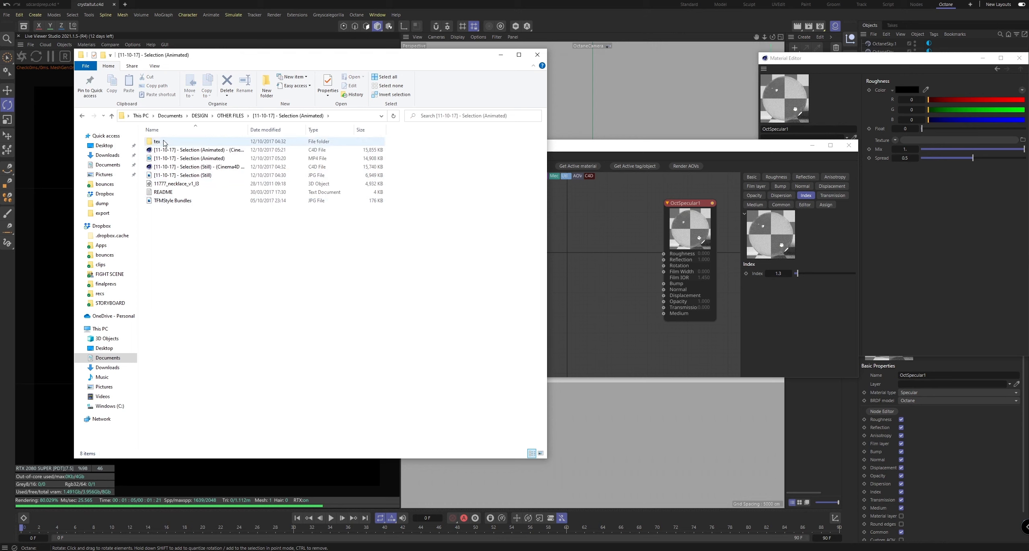
double_click(184, 141)
drag(227, 63, 252, 81)
Preview the Smudge-BM15-AO 4k and Grunge-BM16-Roughness 4k texture images at full size, closing each one after inspecting it.
click(326, 176)
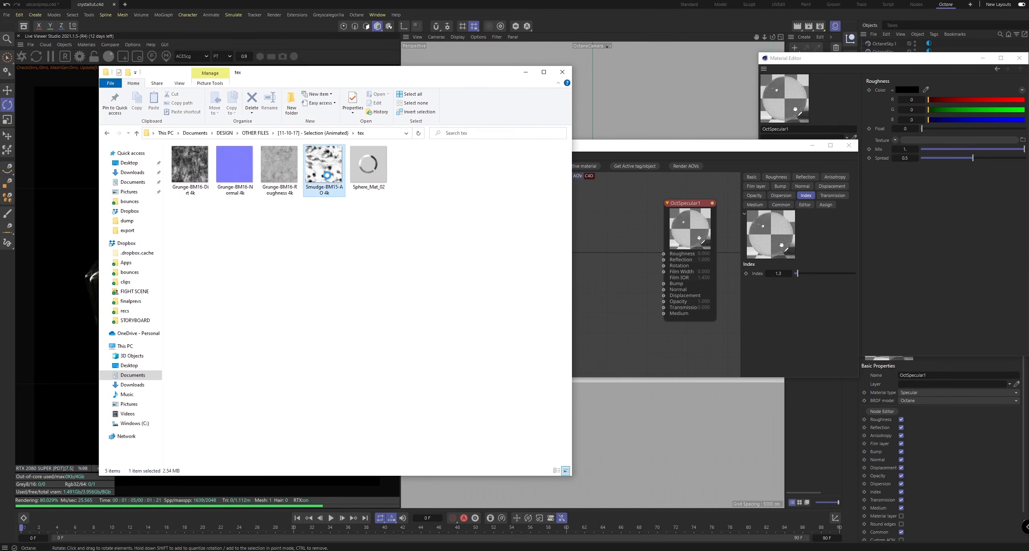
double_click(341, 187)
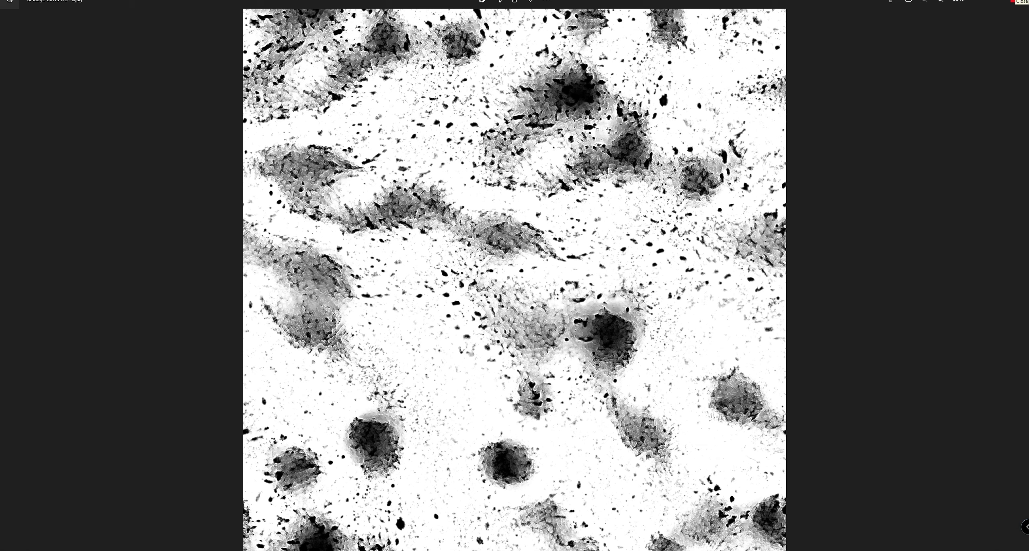
click(1019, 1)
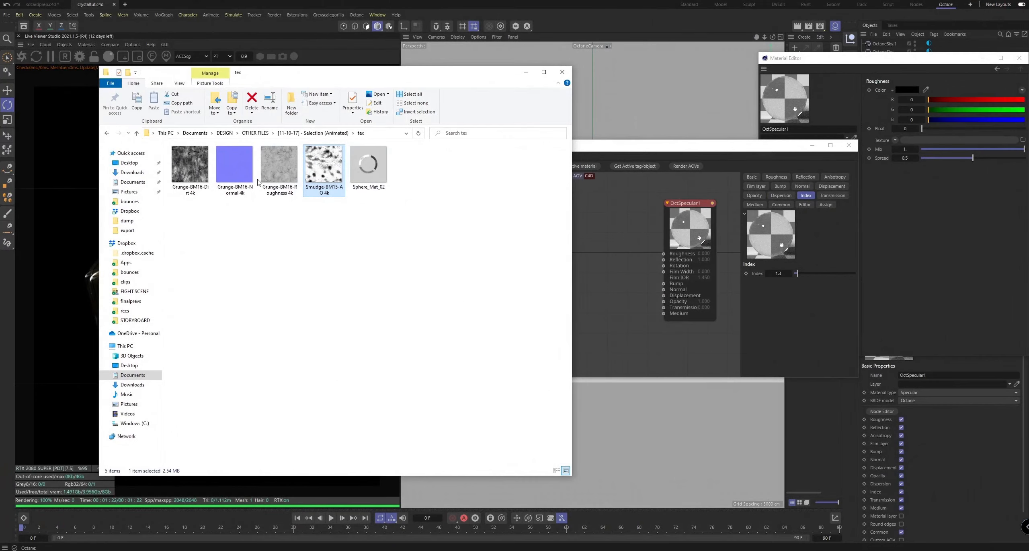
double_click(273, 171)
key(BackSpace)
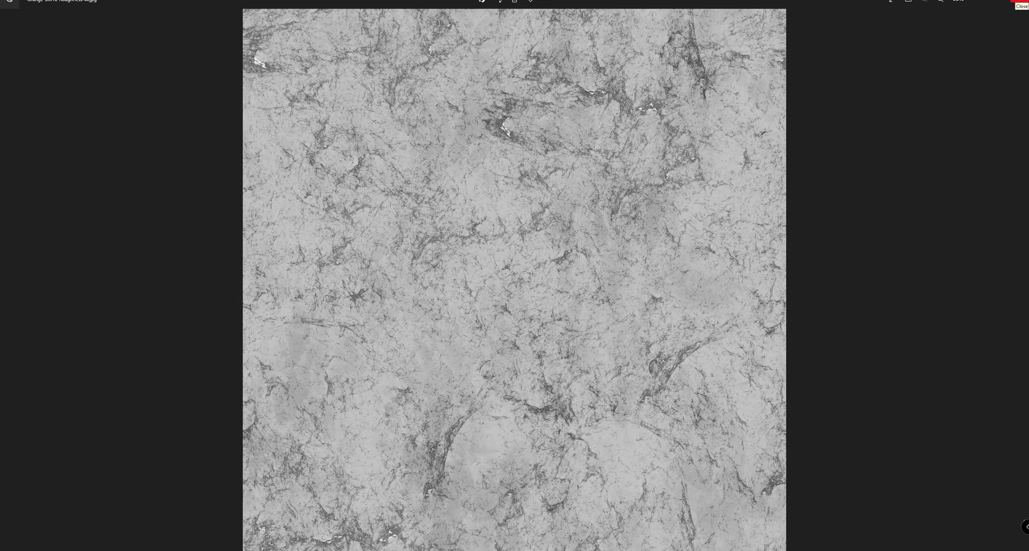
click(1019, 2)
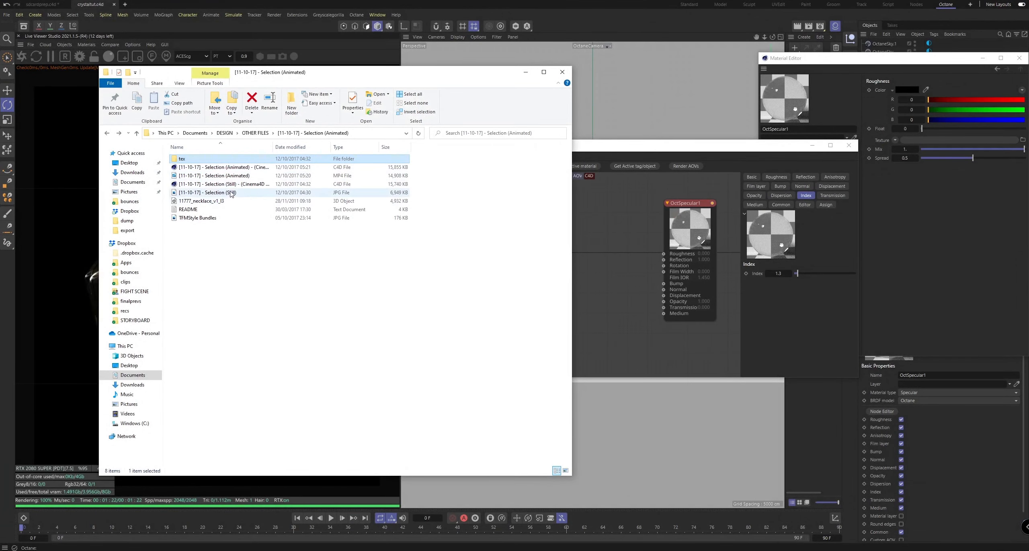
Navigate back through DESIGN > OTHER FILES to the tex folder of [11-10-17] - Selection (Animated).
click(221, 160)
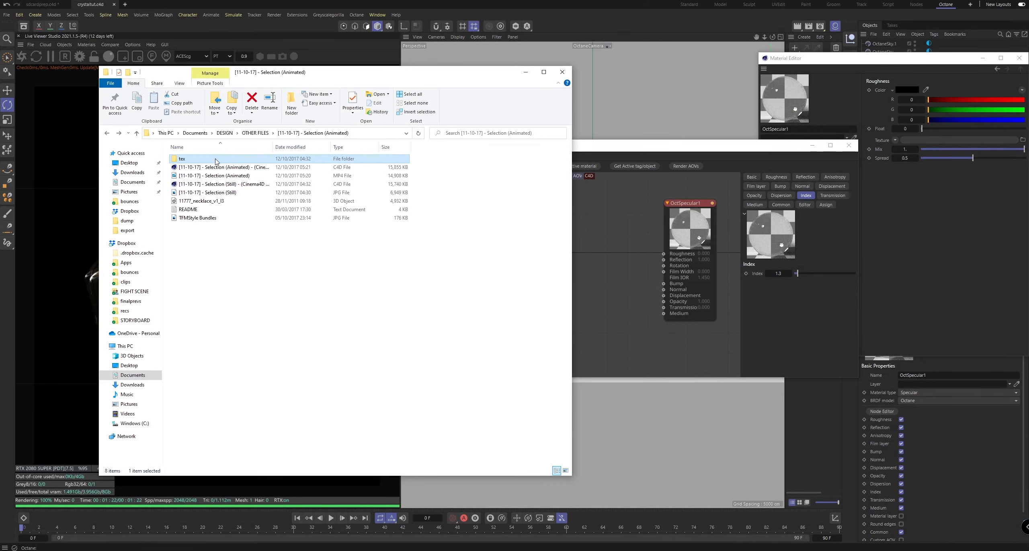
key(alt+Left)
click(275, 218)
key(alt+Left)
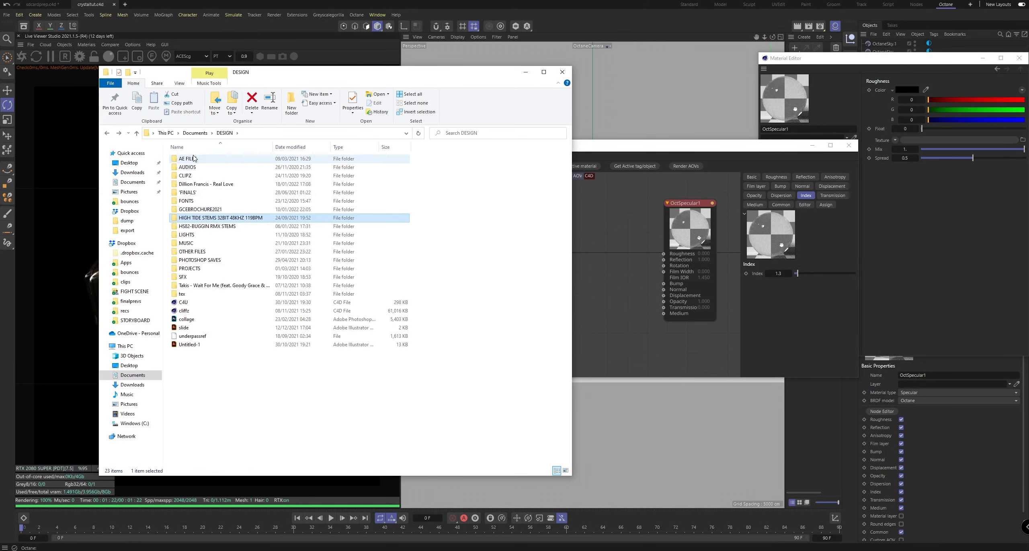
double_click(273, 251)
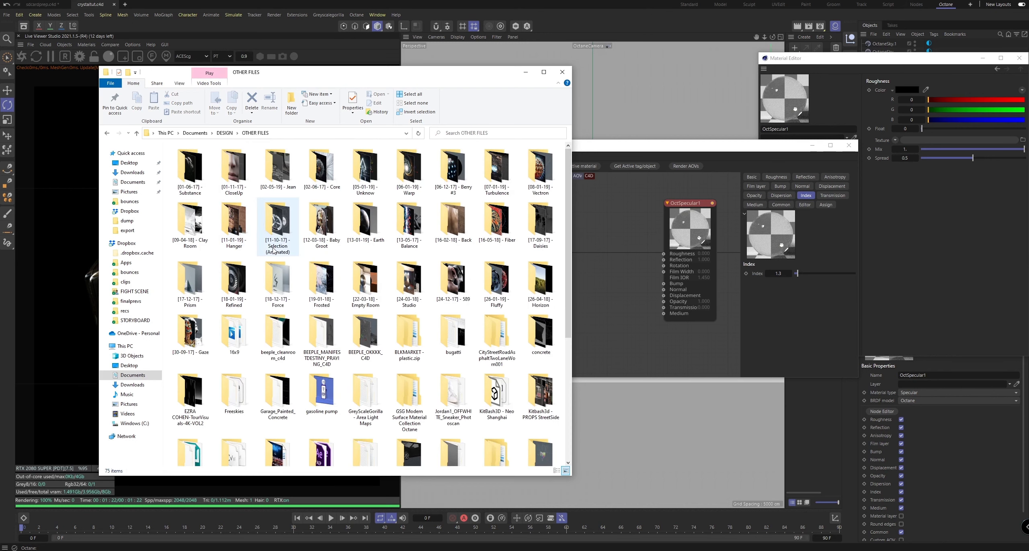
click(275, 218)
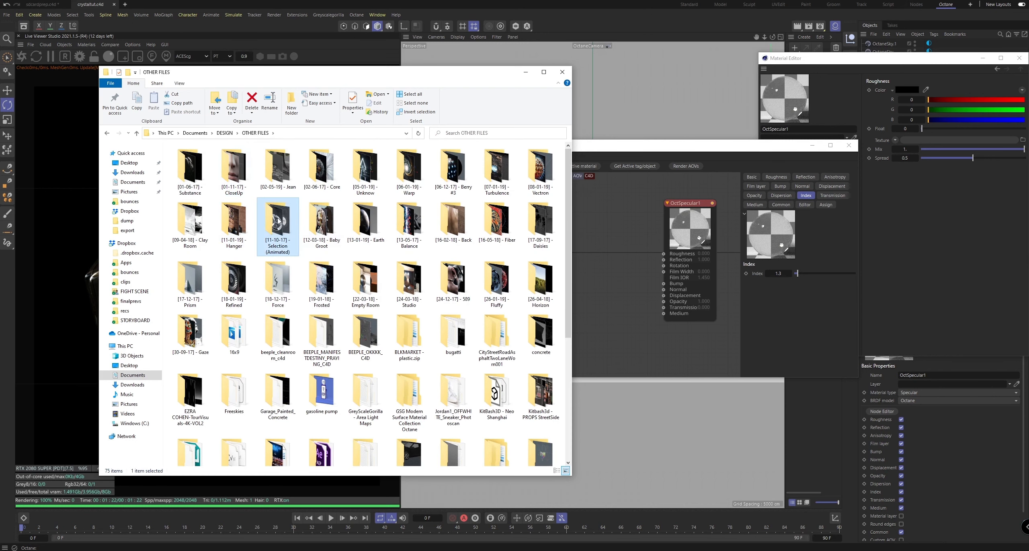
double_click(277, 222)
double_click(278, 222)
Select the Grunge-BM16-Roughness 4k and Smudge-BM15-AO 4k texture files together.
drag(364, 219, 268, 169)
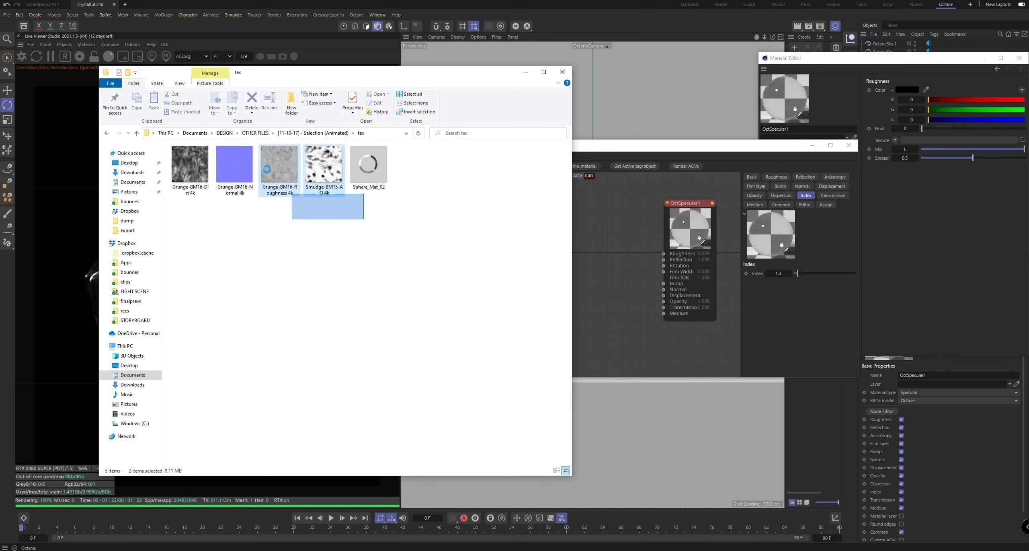
click(309, 235)
drag(324, 215, 597, 273)
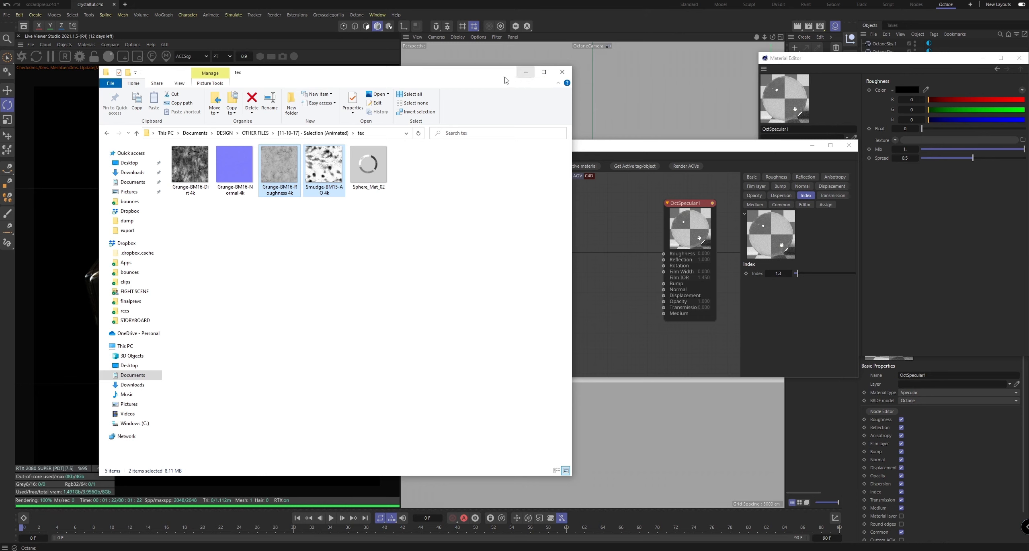
Reopen the tex folder of [11-10-17] - Selection (Animated) and bring its grunge roughness and smudge AO maps into the node graph.
drag(489, 75, 424, 76)
key(alt+Left)
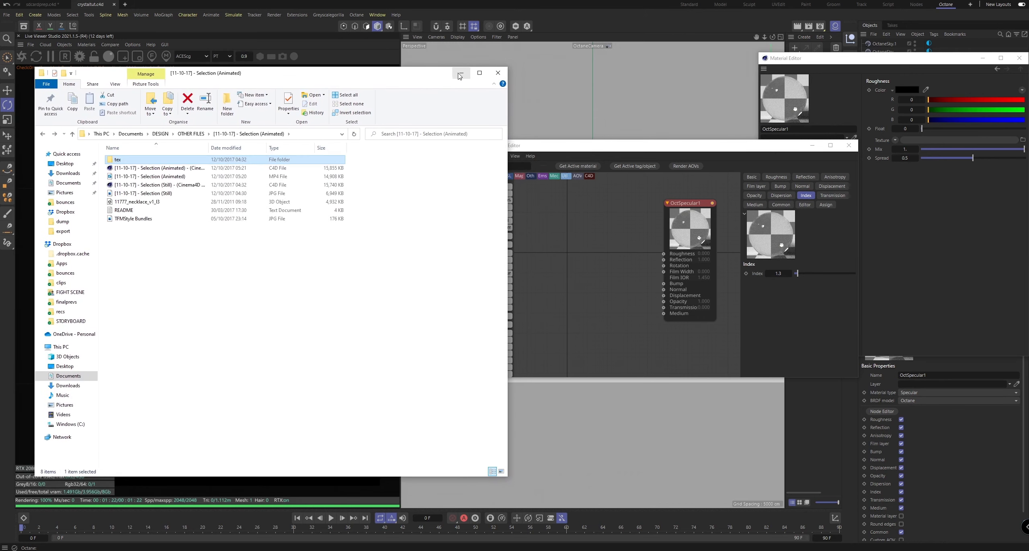
key(alt+Left)
double_click(156, 160)
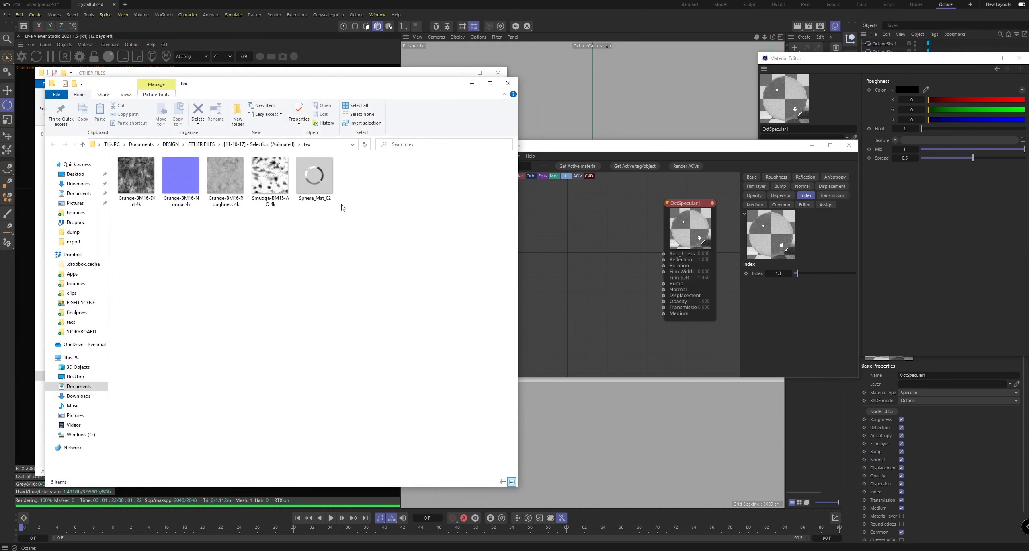
mouse_move(293, 229)
mouse_down()
mouse_move(241, 168)
mouse_move(209, 161)
mouse_move(564, 259)
mouse_up()
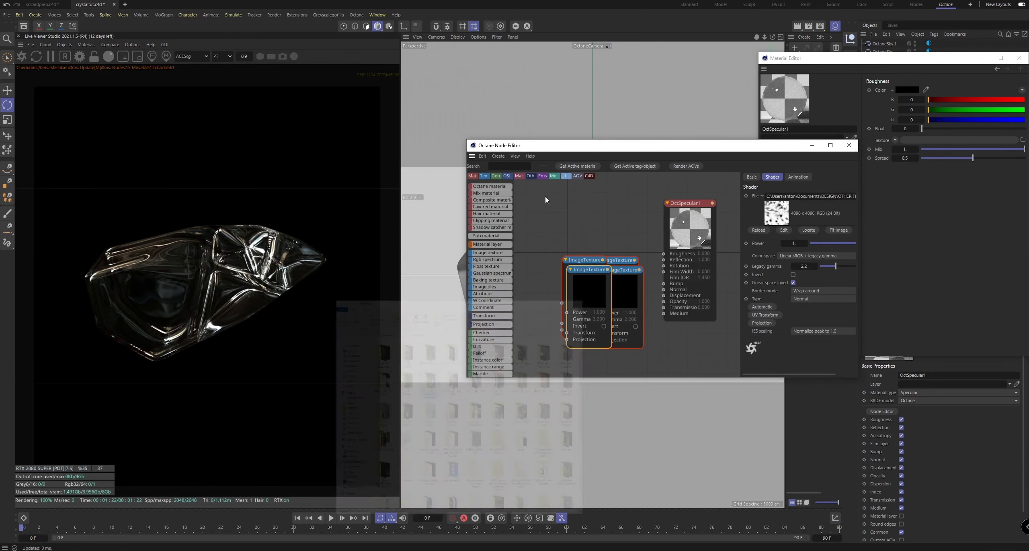
Delete the surplus image texture nodes from the overlapping stack in the node graph.
click(624, 299)
key(Delete)
click(601, 293)
key(Delete)
Spread the two remaining image texture nodes apart and delete the lower duplicate of the grunge roughness texture.
drag(588, 279, 512, 202)
drag(612, 283, 558, 307)
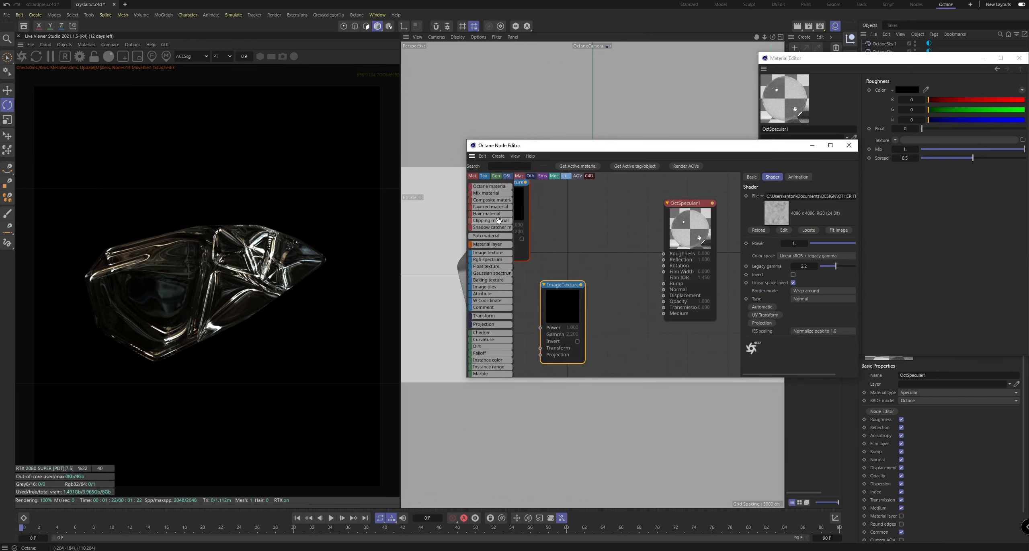
click(575, 249)
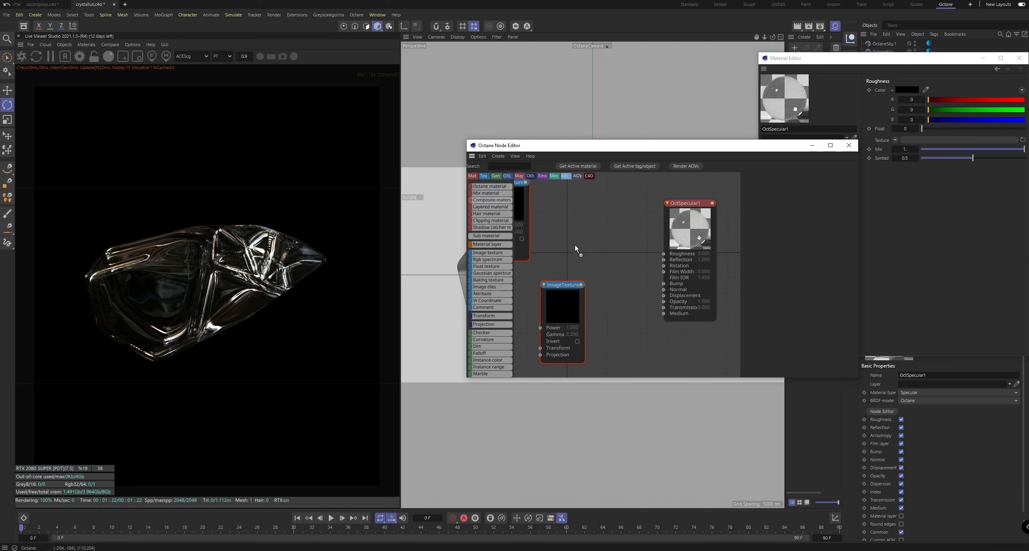
drag(519, 200, 573, 214)
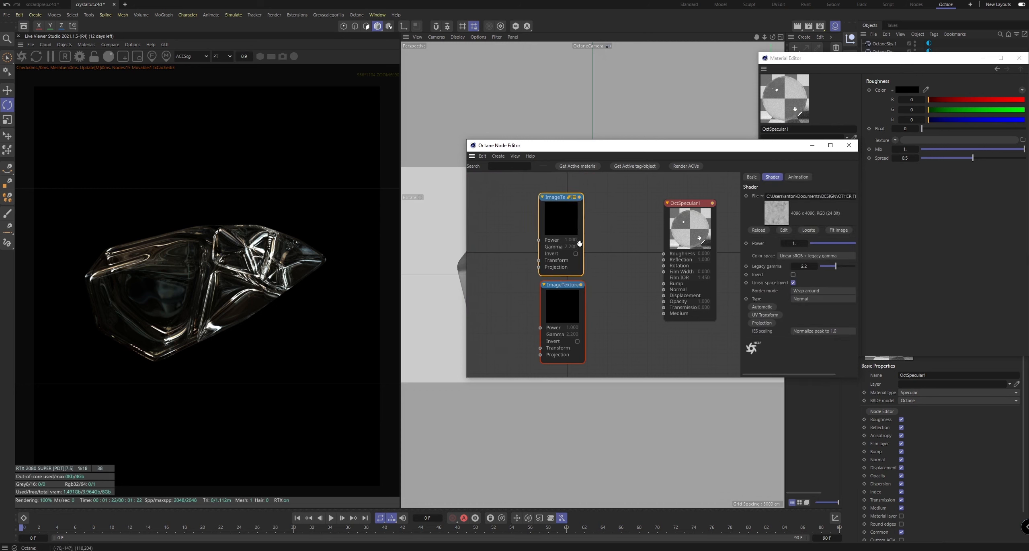
drag(561, 312, 561, 312)
key(Delete)
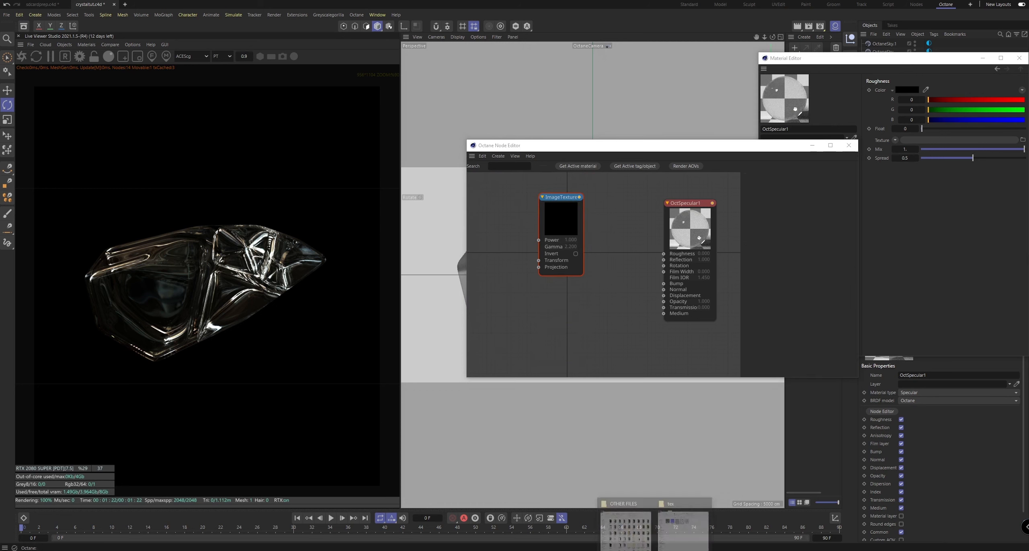
Add the Smudge-BM15-AO 4k texture from the tex folder as an image texture node and line it up below the grunge node.
click(632, 522)
double_click(206, 223)
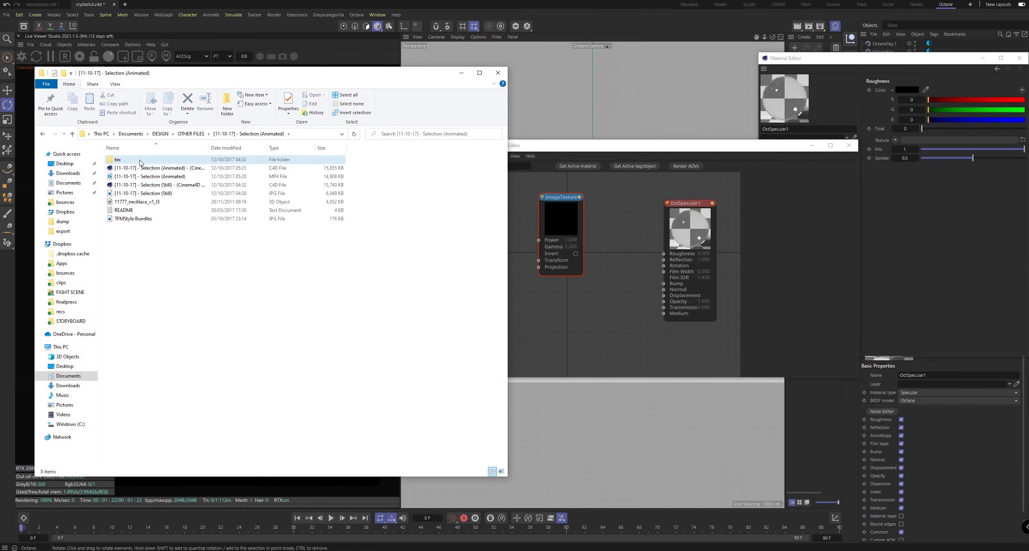
double_click(207, 222)
click(261, 190)
drag(253, 168, 590, 321)
click(590, 261)
drag(557, 217, 519, 197)
drag(588, 337, 517, 297)
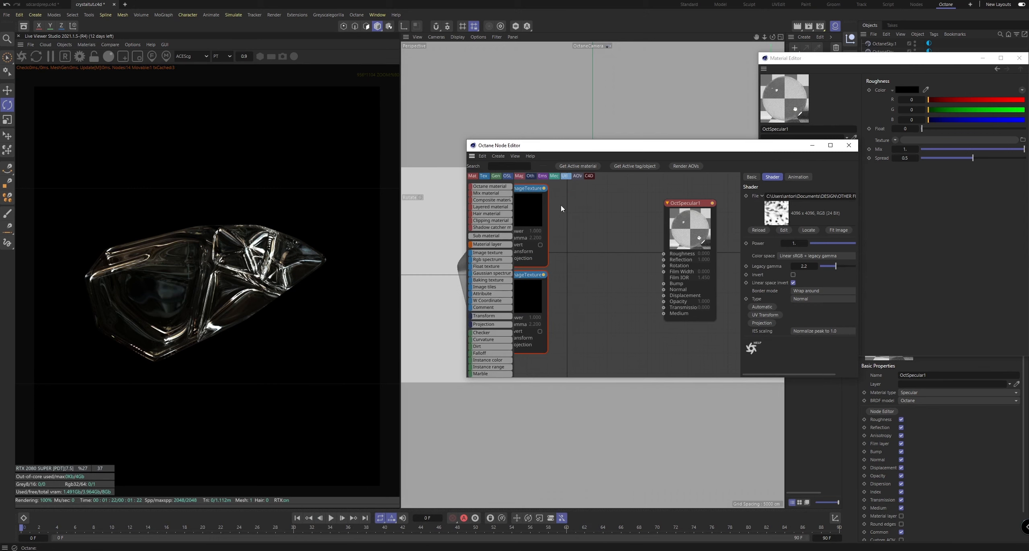
Identify the smudge image texture node and connect it to the Roughness input of OctSpecular1.
click(538, 300)
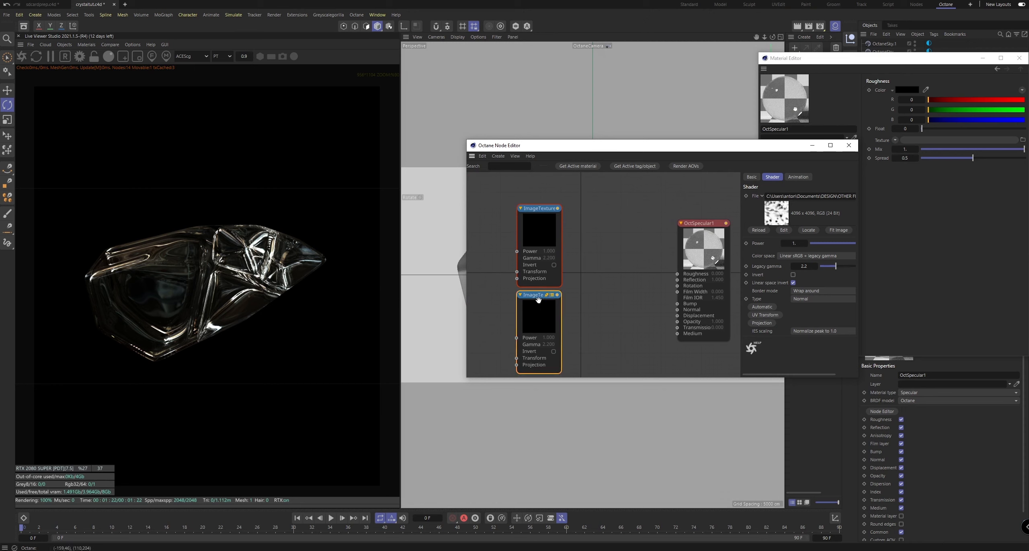
click(606, 292)
scroll(606, 287, down, 2)
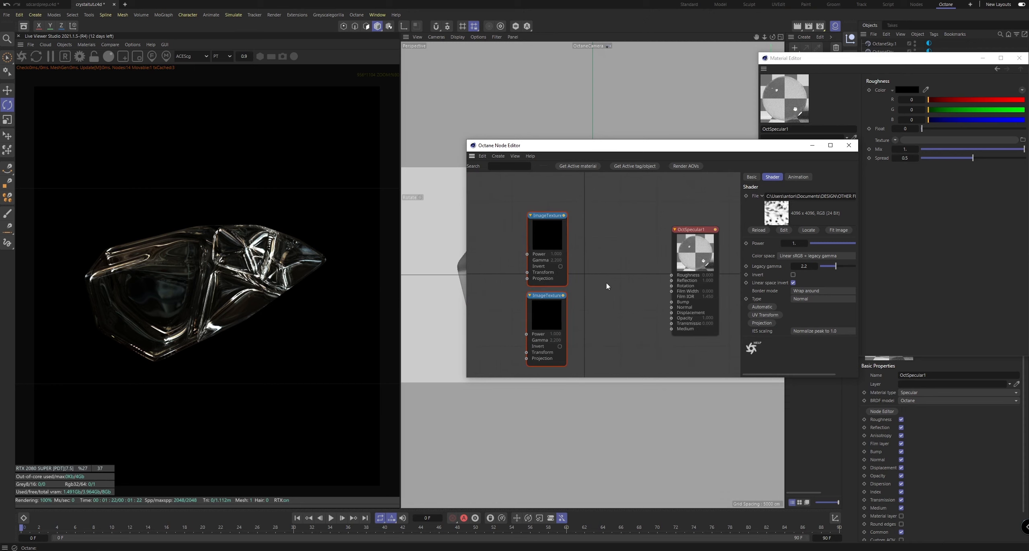
scroll(584, 257, up, 2)
middle_drag(617, 275, 593, 273)
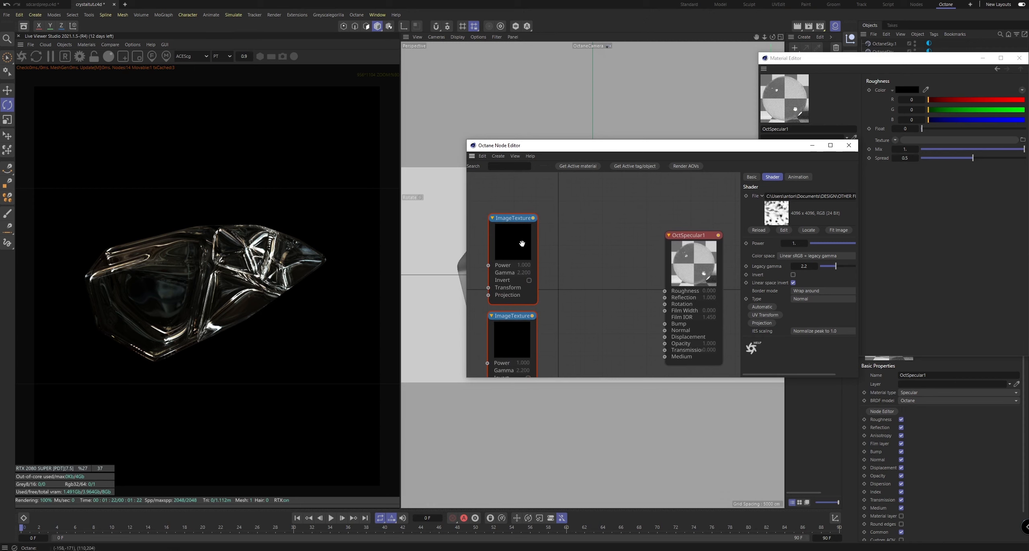
click(523, 242)
middle_drag(586, 339, 586, 286)
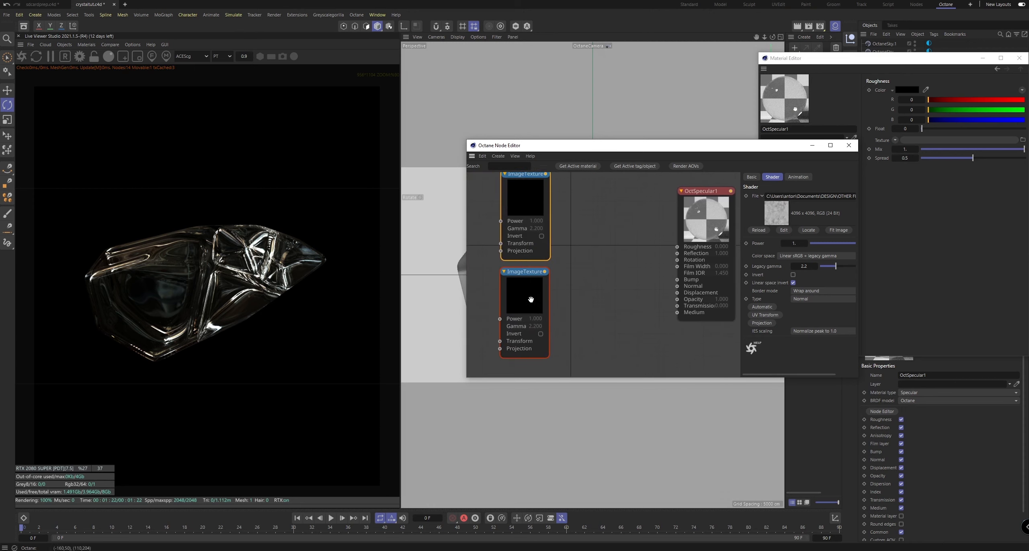
click(528, 297)
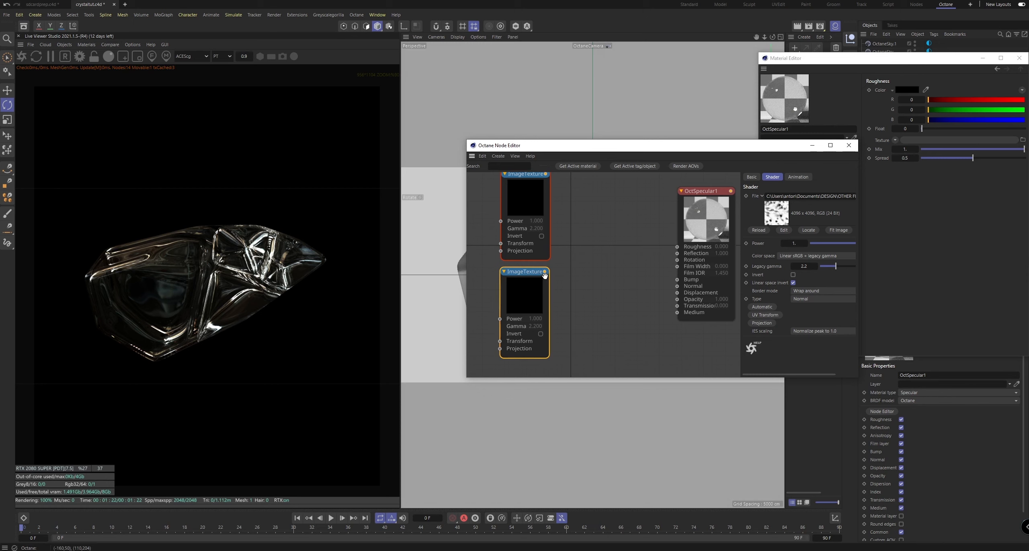
drag(679, 259, 677, 246)
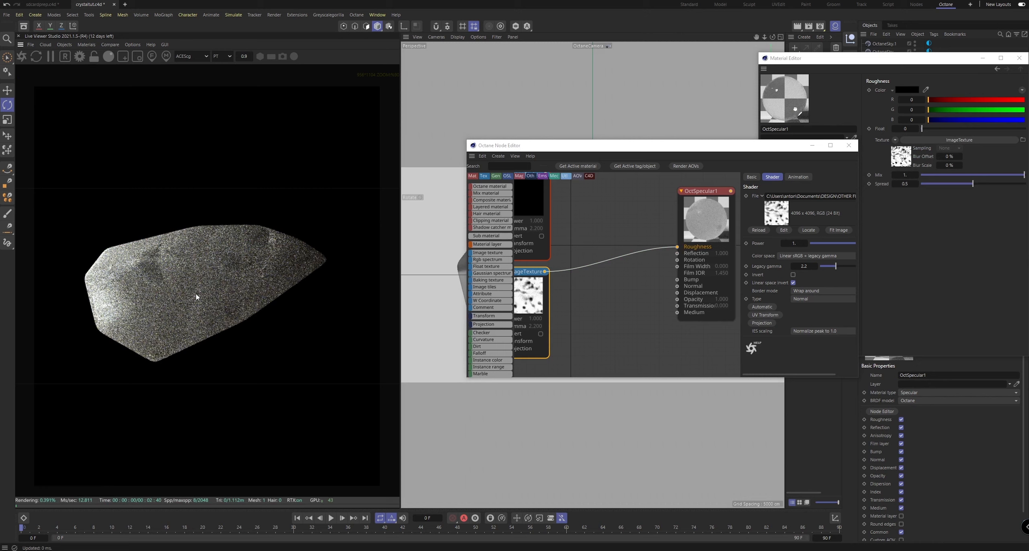
Check the crystal's roughness in the render up close and invert the smudge image texture.
scroll(189, 290, up, 3)
scroll(189, 290, down, 3)
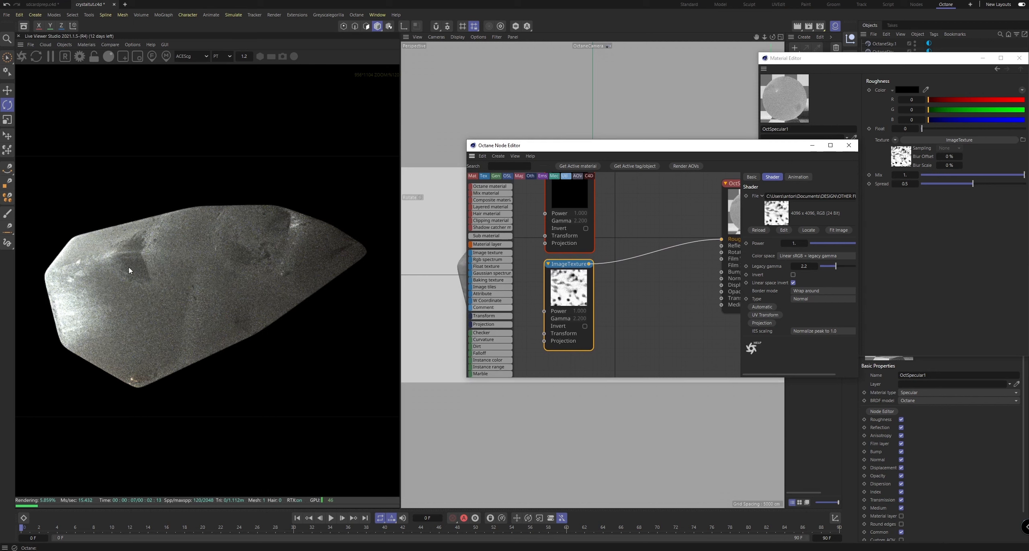
click(792, 275)
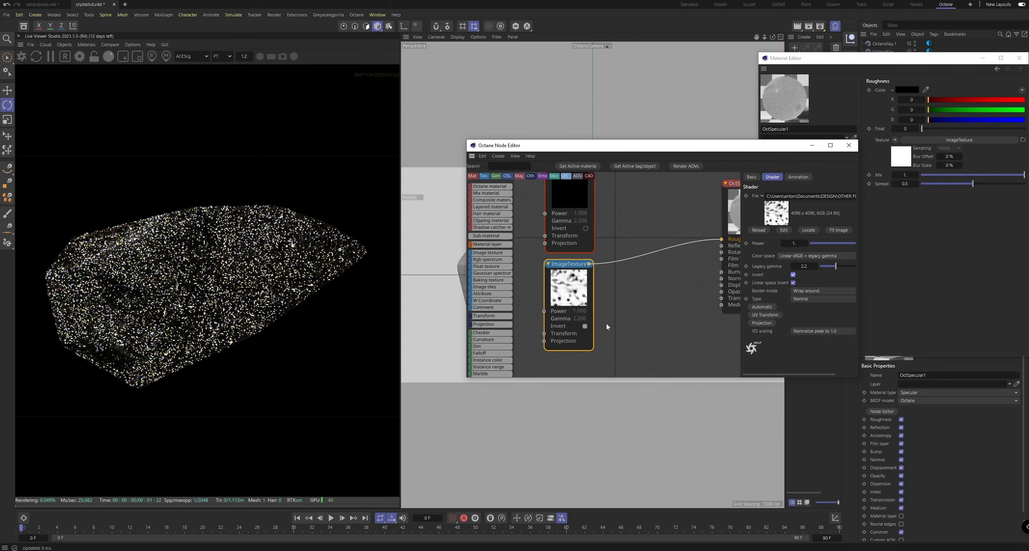
scroll(194, 311, down, 5)
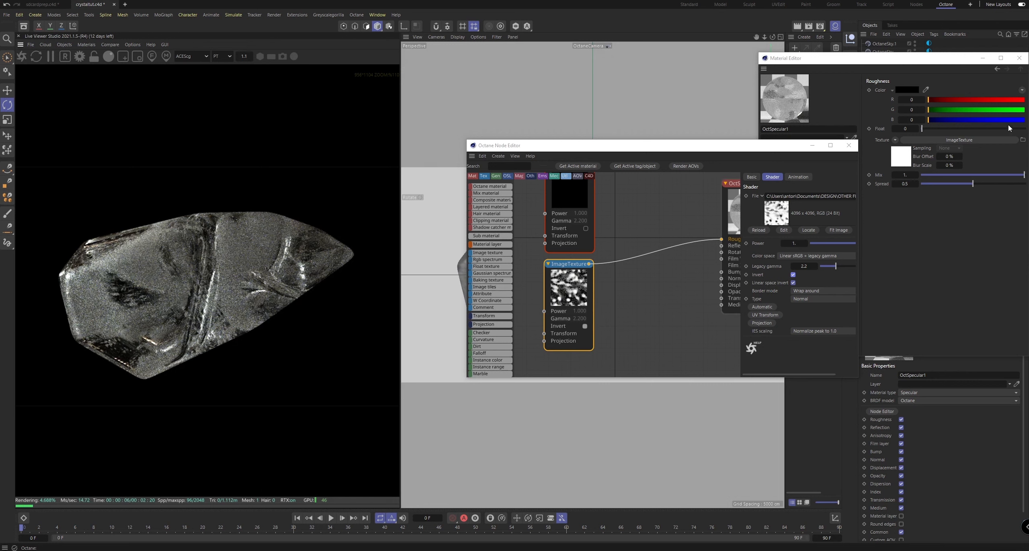
Set the Volume Mesher's material tag projection to Cubic, enable Seamless, and clear the Material Editor out of the way.
drag(950, 53, 641, 149)
click(945, 67)
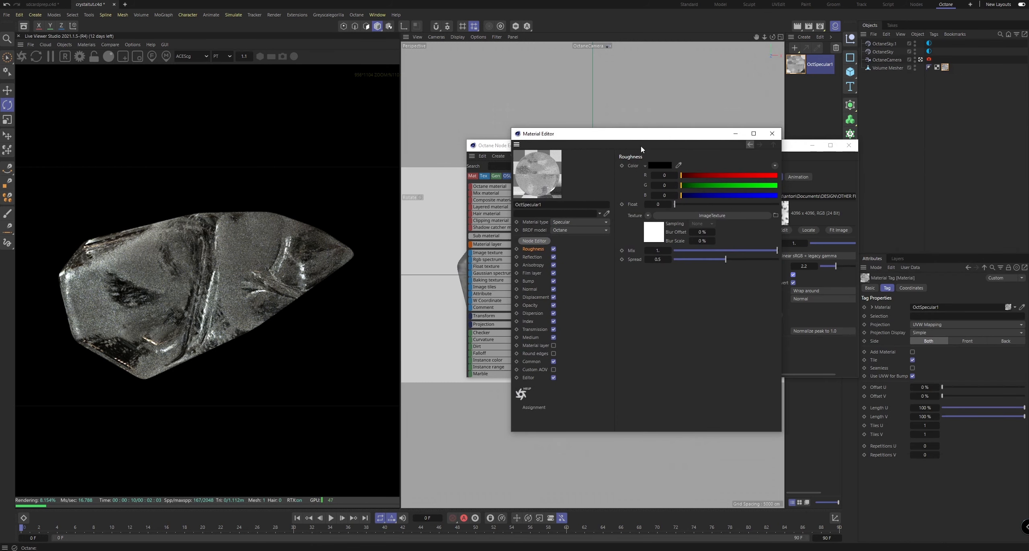
click(940, 324)
click(925, 362)
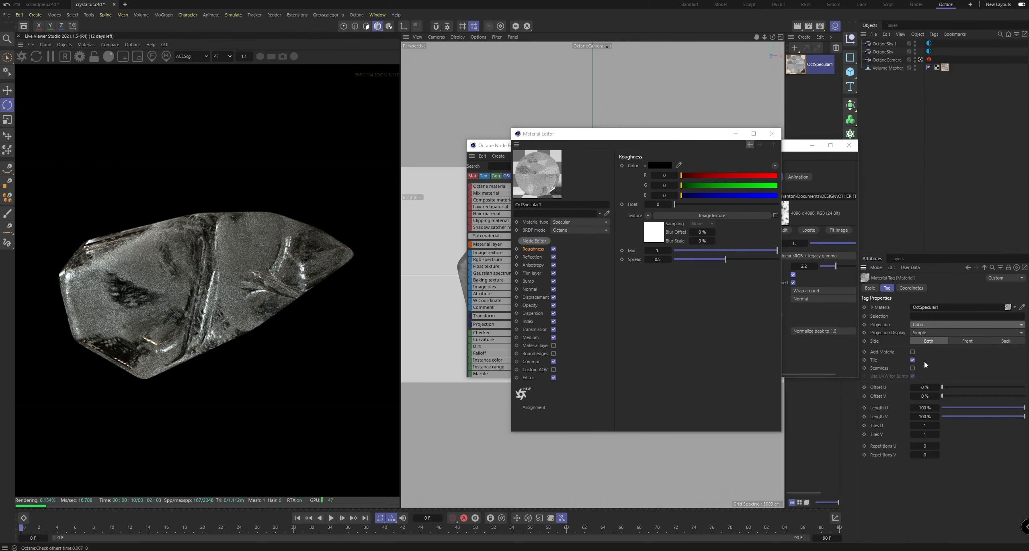
click(913, 368)
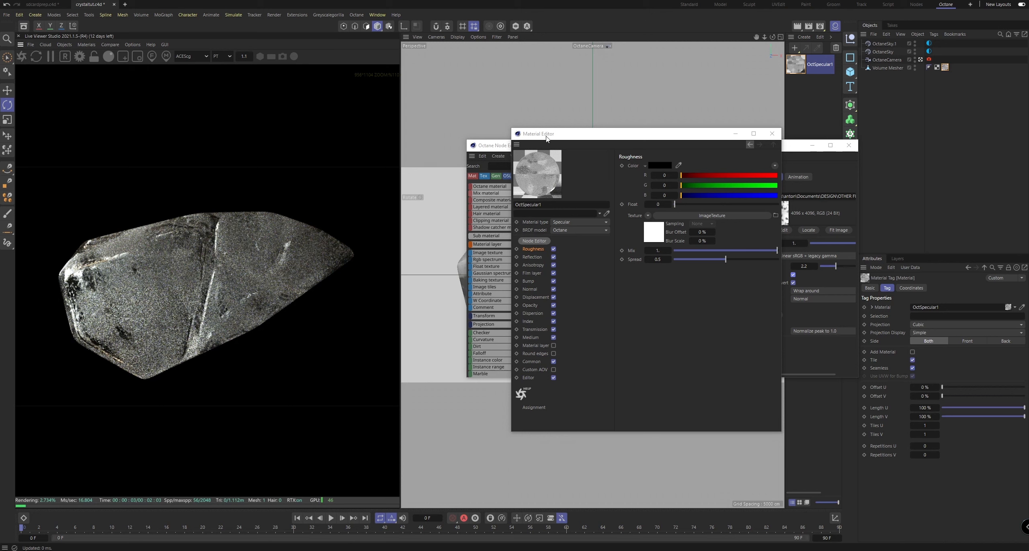
click(735, 133)
Add a UV transform node to the smudge image texture, making room for it in the node graph.
drag(579, 261, 602, 262)
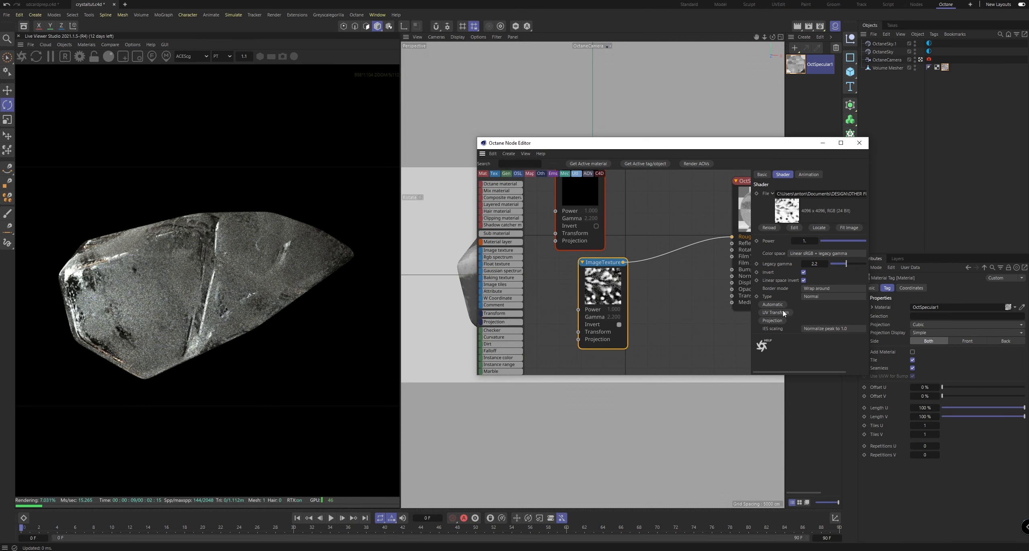
drag(607, 278, 626, 278)
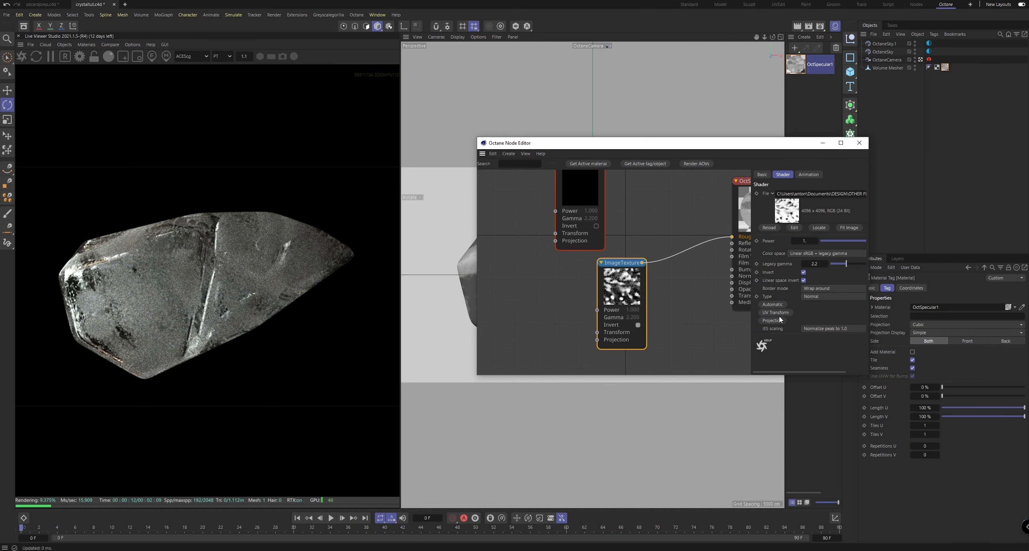
click(778, 313)
click(551, 331)
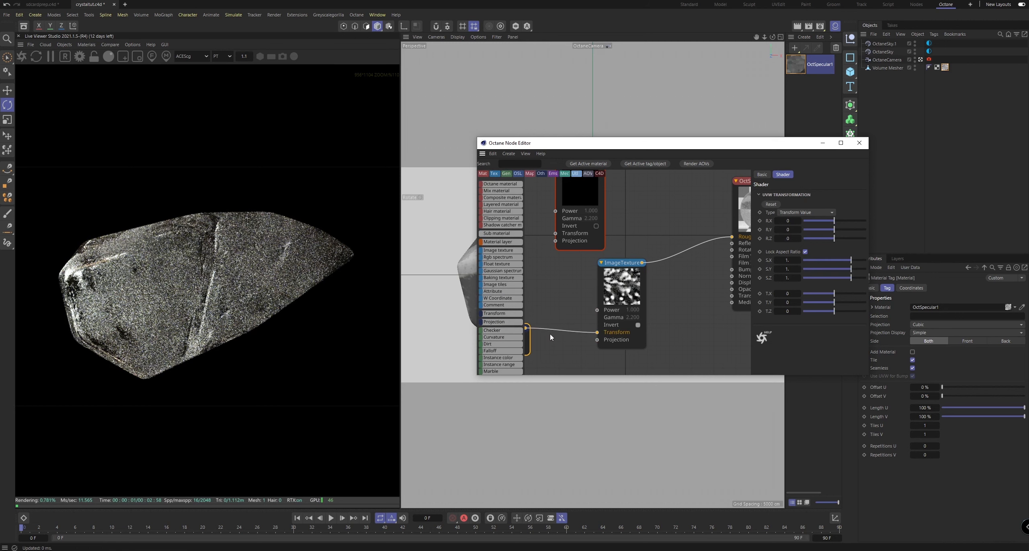
middle_drag(558, 302, 609, 282)
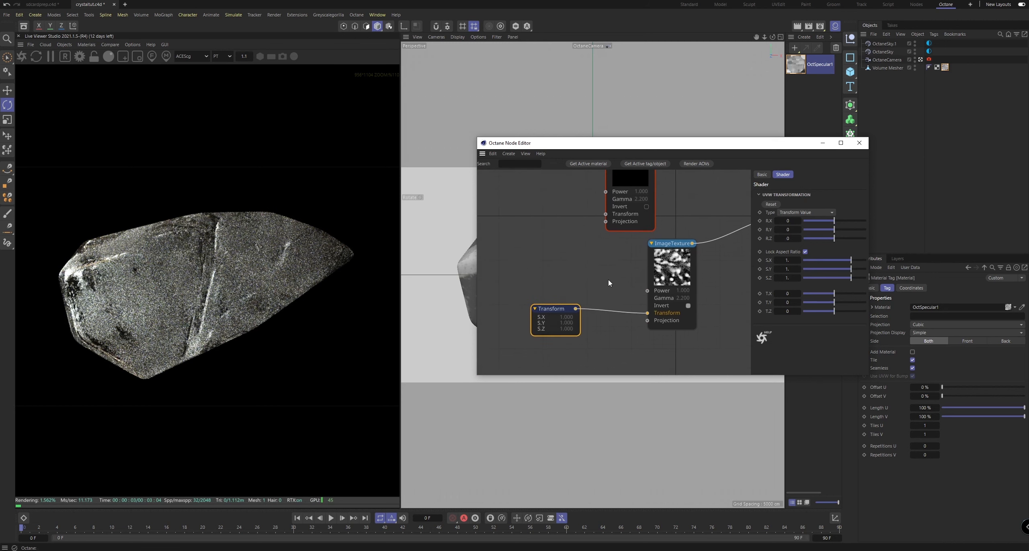
Set the smudge texture's transform scale to 0.5 with the aspect ratio locked, and inspect the rendered crystal.
click(787, 260)
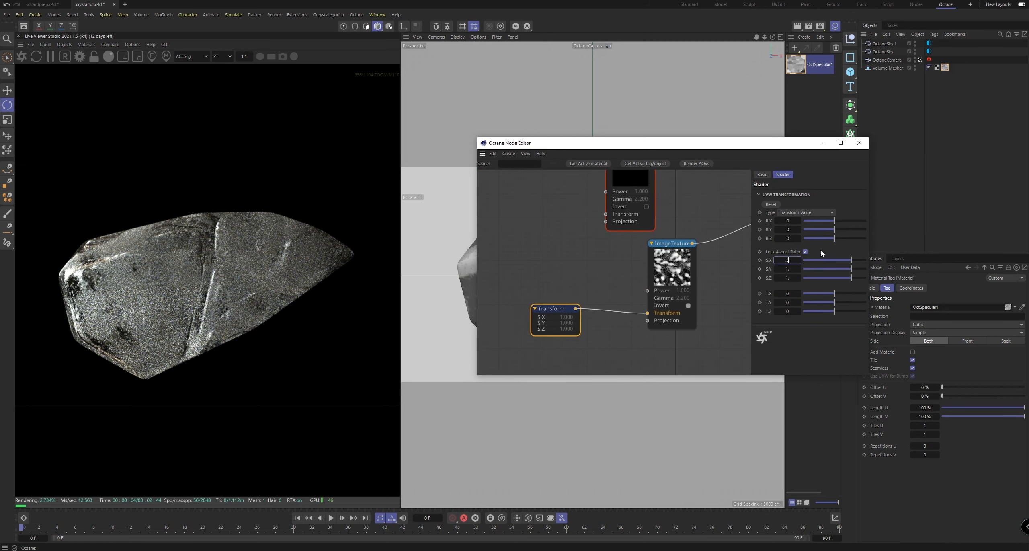
text(.5)
key(Return)
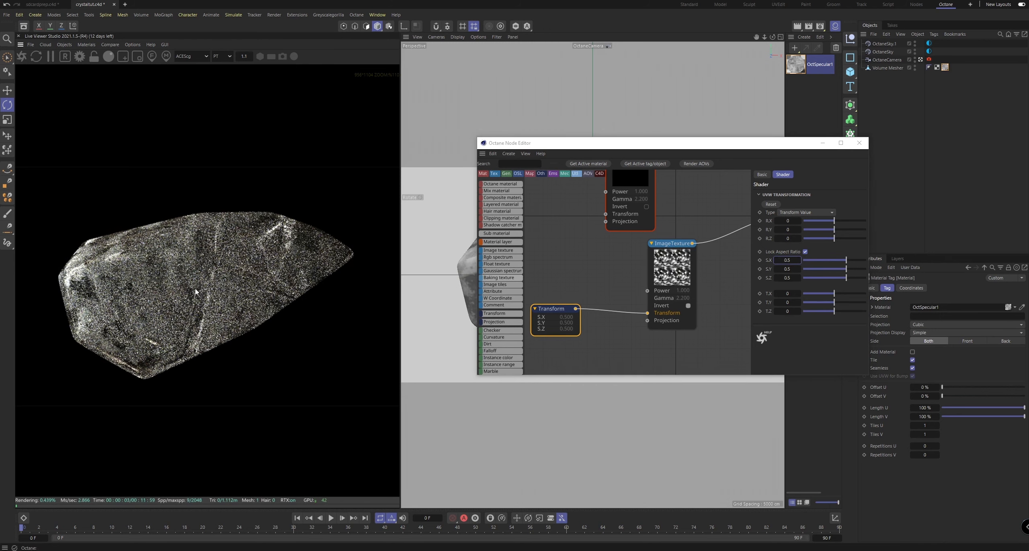
scroll(201, 286, up, 6)
scroll(199, 290, down, 5)
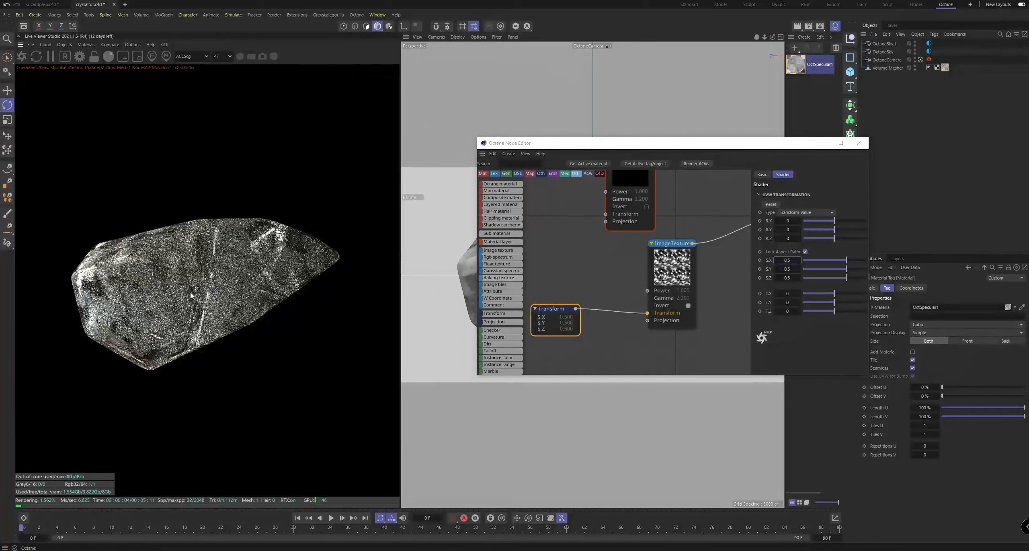
scroll(213, 301, up, 3)
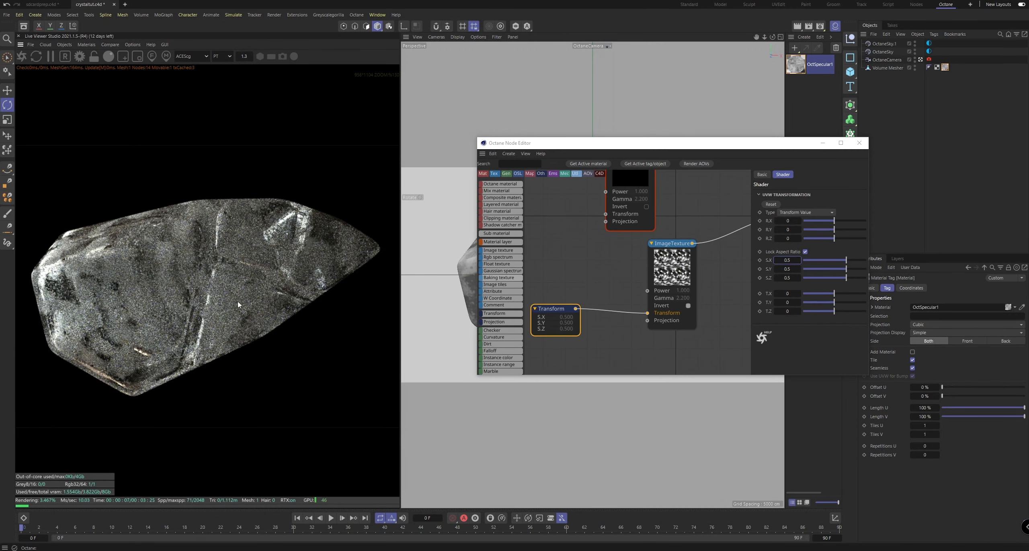
Move the node editor off the viewport and rotate the Volume Mesher crystal to present a broader face to the camera.
drag(551, 144, 732, 180)
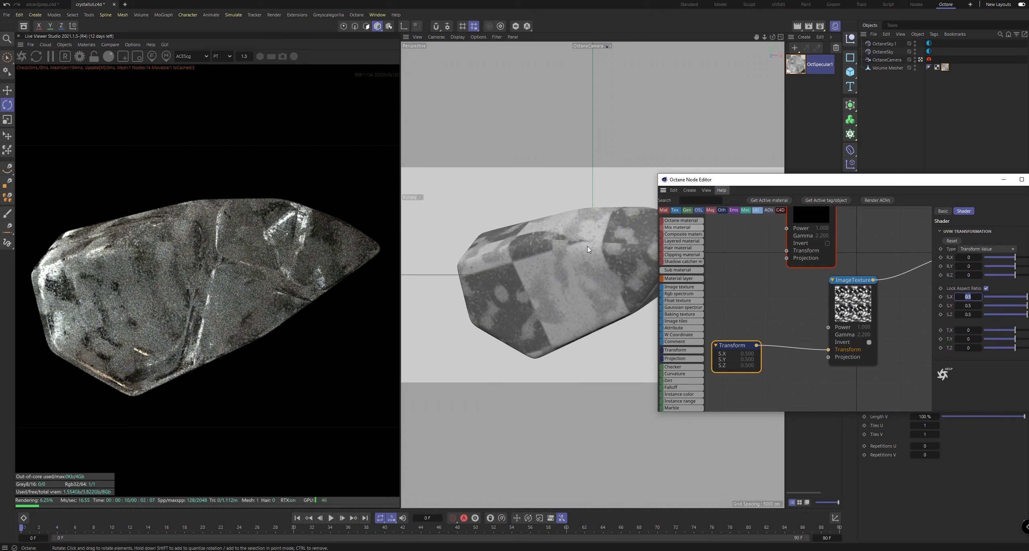
drag(748, 175, 793, 185)
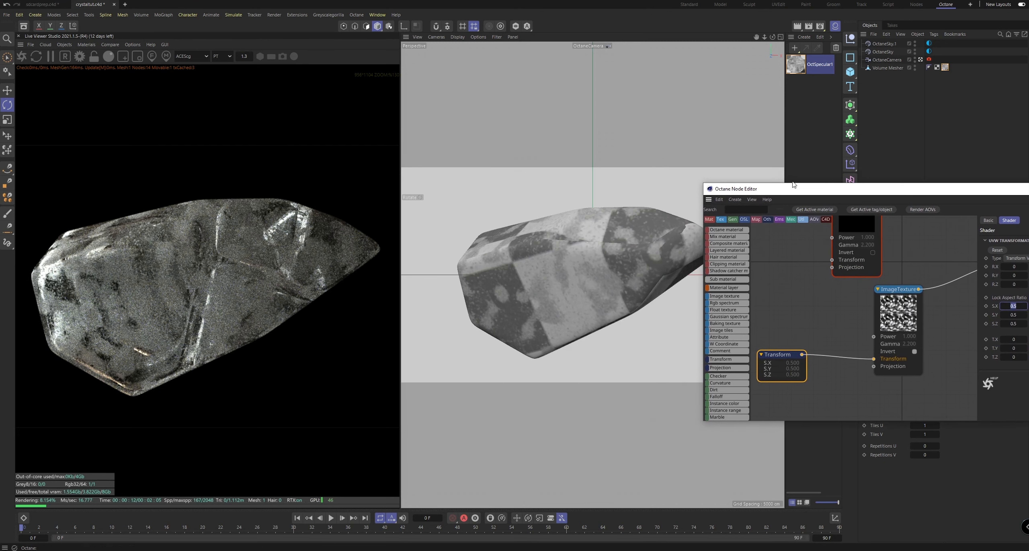
click(570, 262)
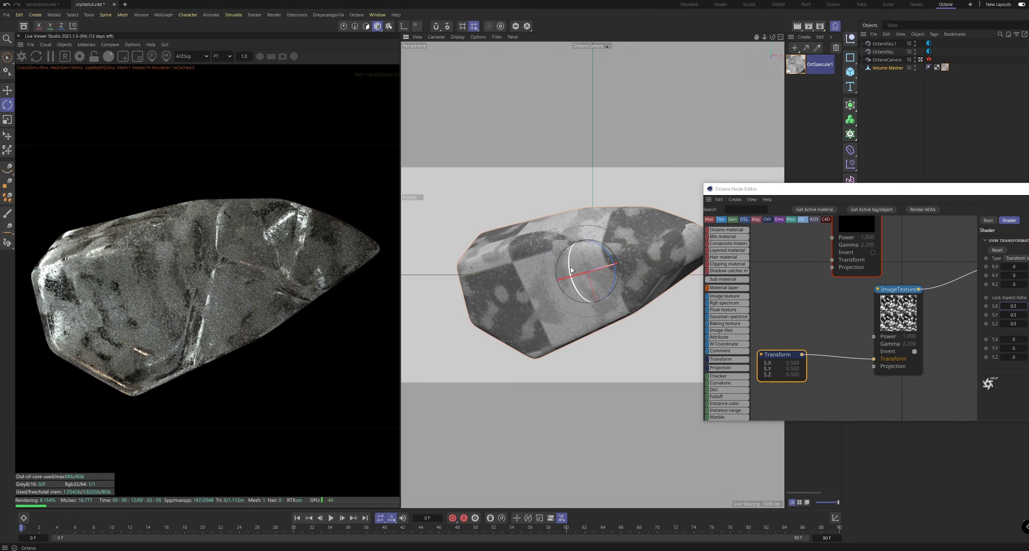
drag(571, 270, 583, 301)
drag(579, 267, 578, 267)
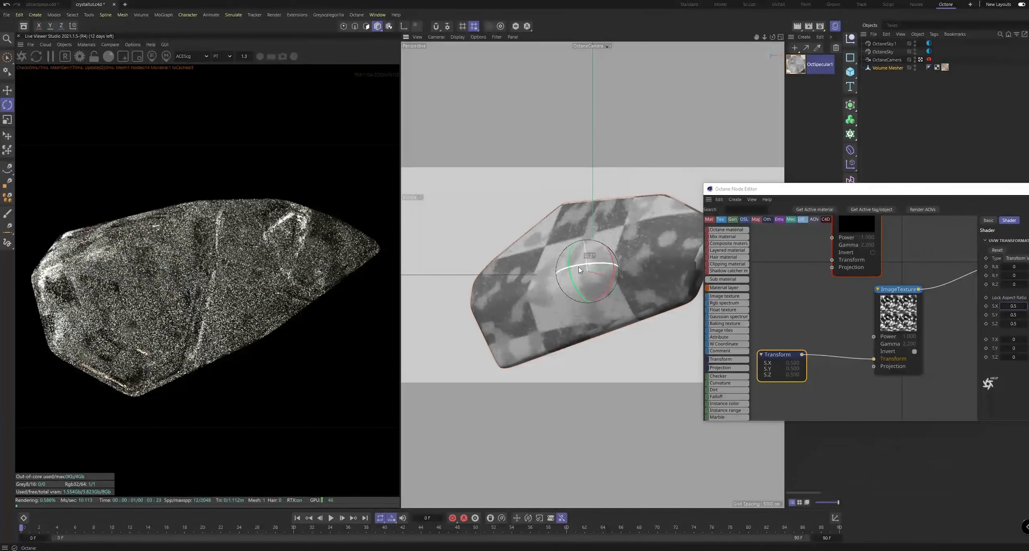
drag(525, 285, 475, 283)
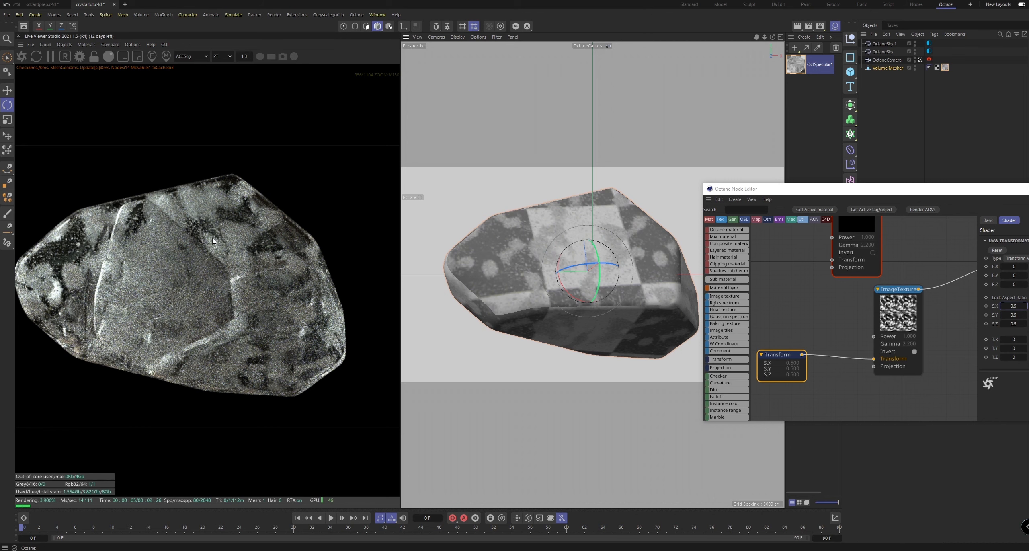
middle_drag(887, 306, 790, 312)
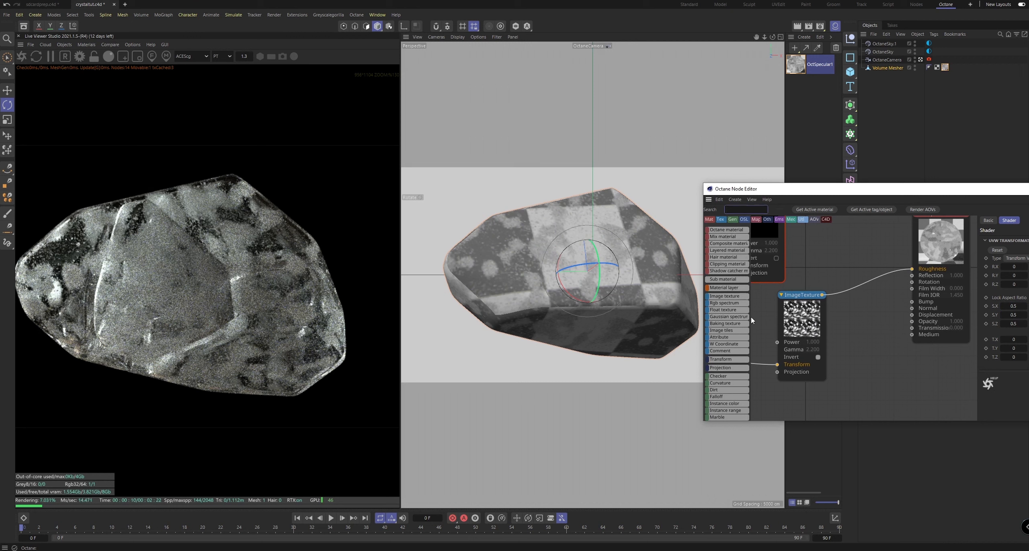
Insert a Color Correction node between the smudge image texture and the specular material's Roughness input.
text(colo)
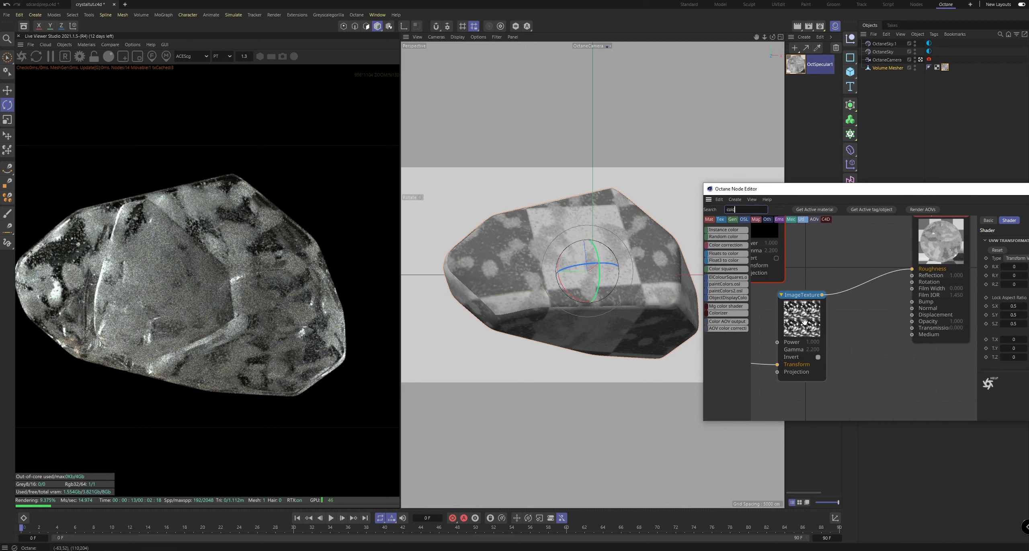
click(798, 345)
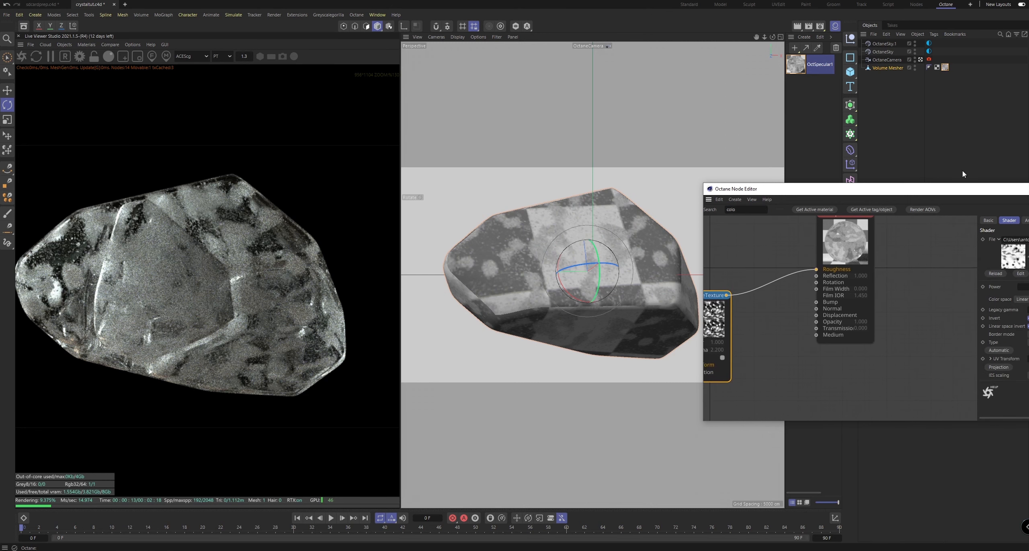
drag(945, 191, 756, 157)
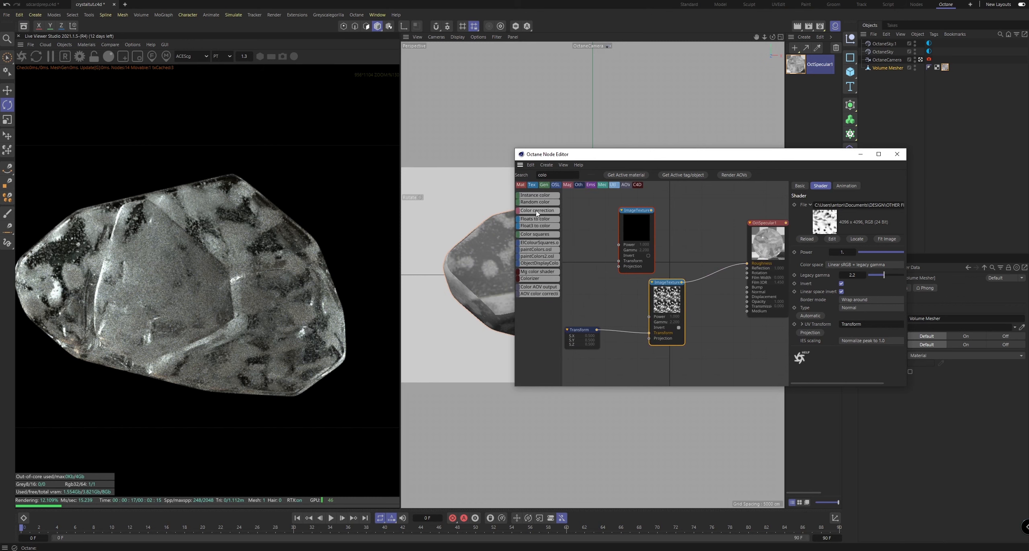
drag(710, 277, 711, 273)
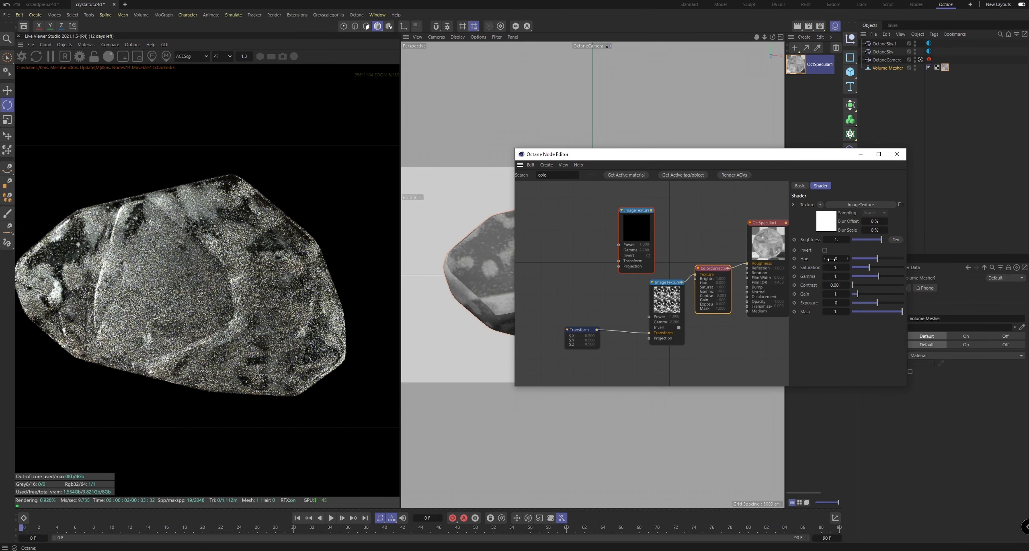
Raise the smudge Color Correction node's gamma to about 6.26 and inspect the rendered crystal up close.
mouse_move(868, 276)
mouse_down()
mouse_move(858, 276)
mouse_move(887, 278)
mouse_up()
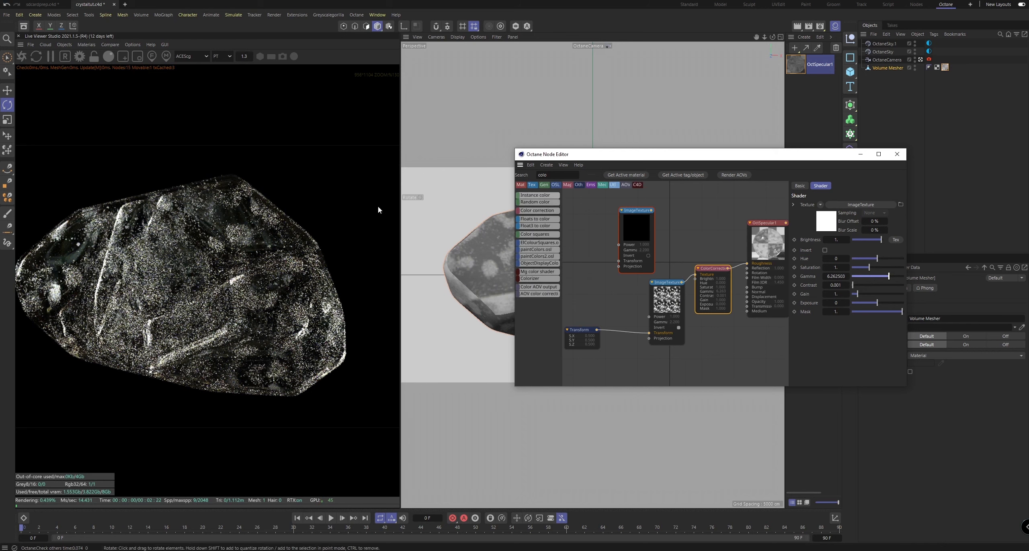
scroll(236, 237, up, 2)
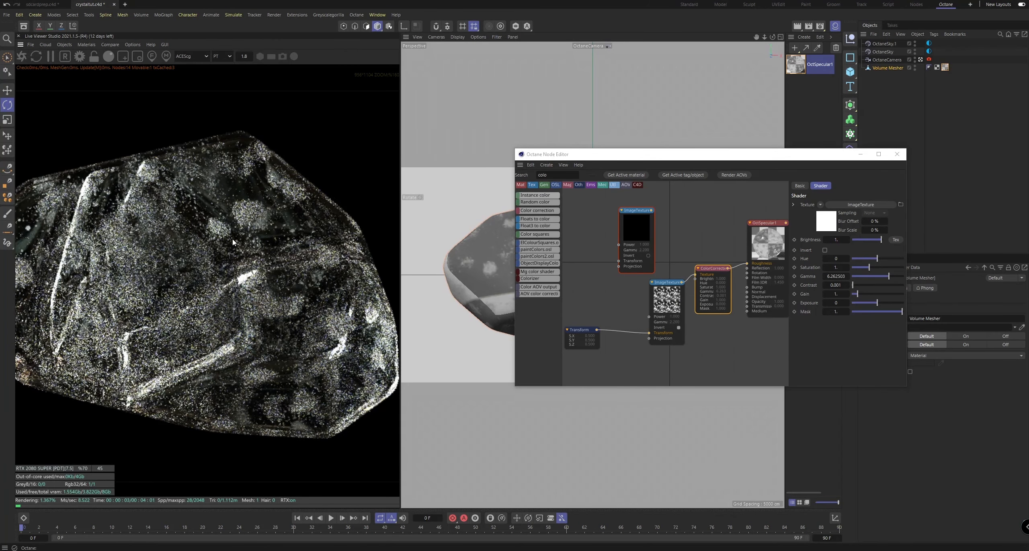
scroll(225, 249, up, 3)
scroll(130, 259, down, 3)
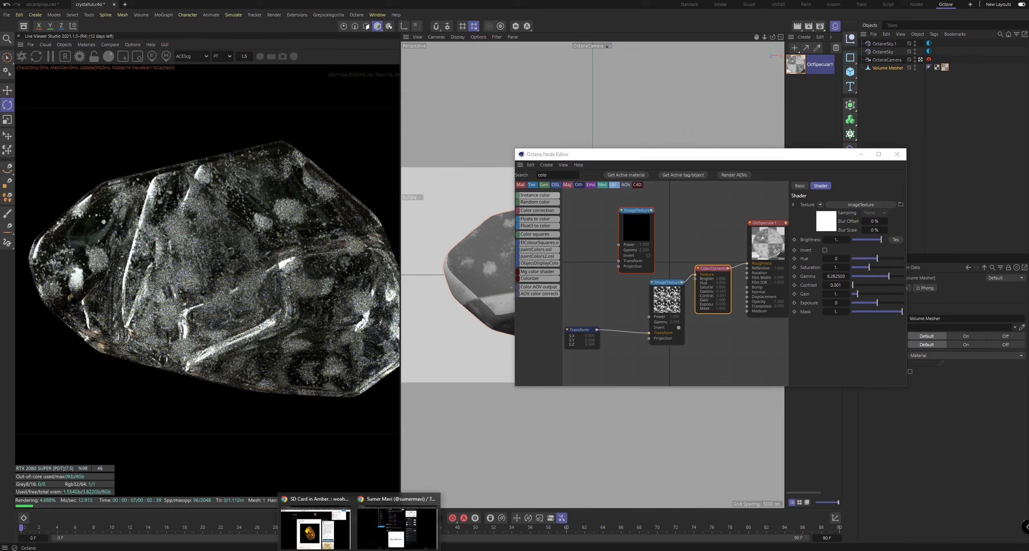
Switch to the browser to view the SD Card in Amber reference on Reddit, and return to Cinema 4D.
click(332, 523)
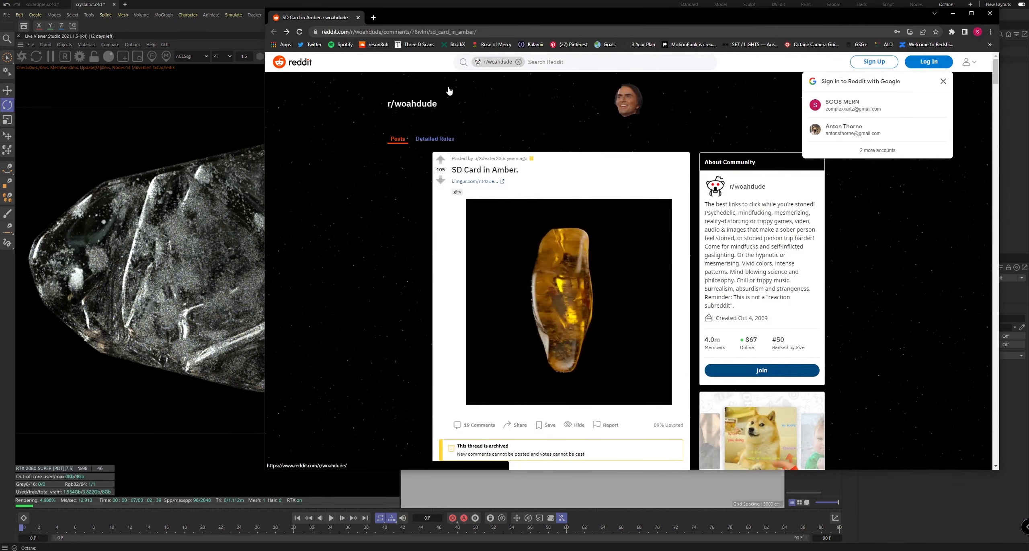
mouse_move(501, 32)
mouse_down()
mouse_move(623, 31)
mouse_move(502, 50)
mouse_up()
click(955, 39)
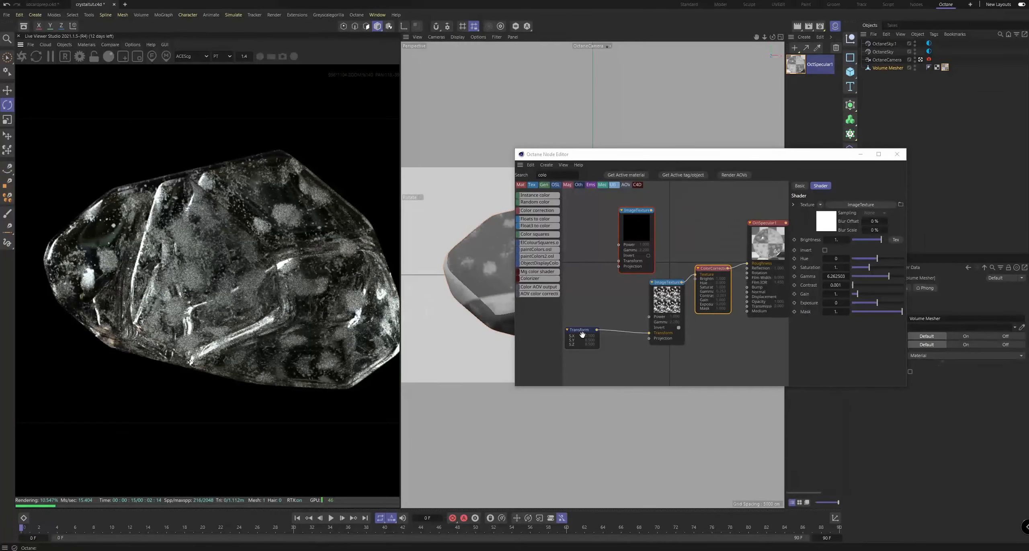
Set the smudge texture's transform scale to 0.75 with the aspect ratio locked, and inspect the crystal in the render.
click(582, 334)
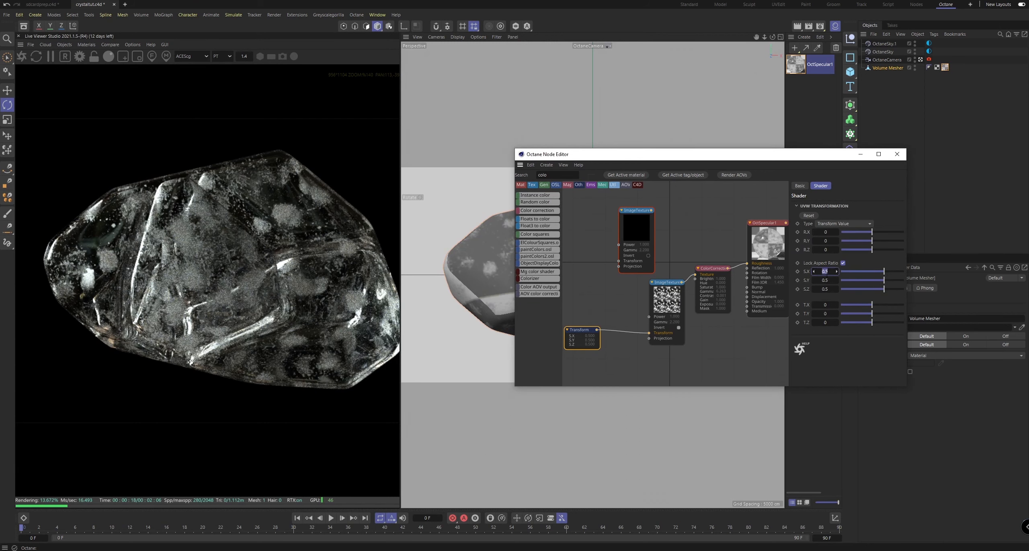
text(5)
key(Return)
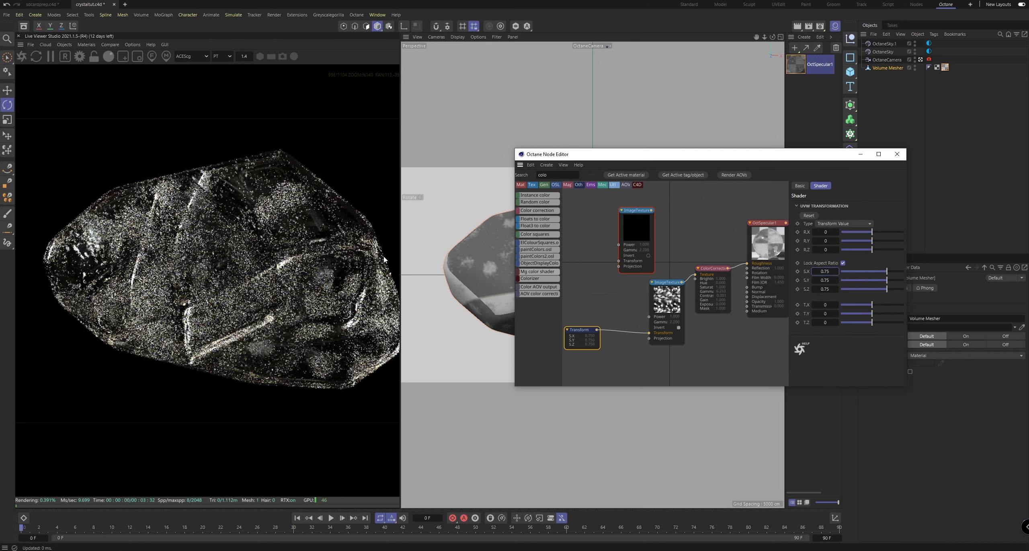
scroll(232, 271, down, 1)
scroll(233, 272, up, 1)
middle_click(236, 274)
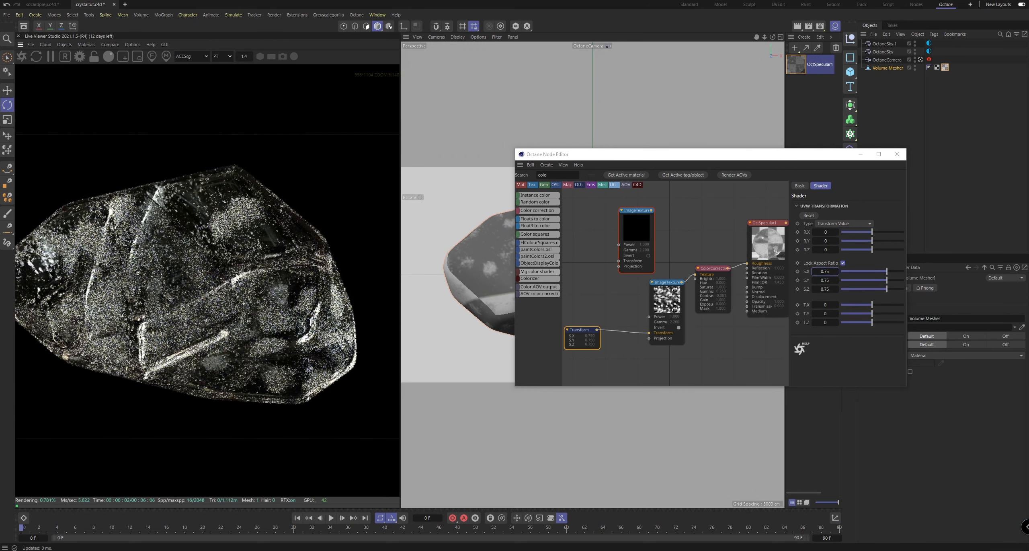
scroll(686, 240, up, 1)
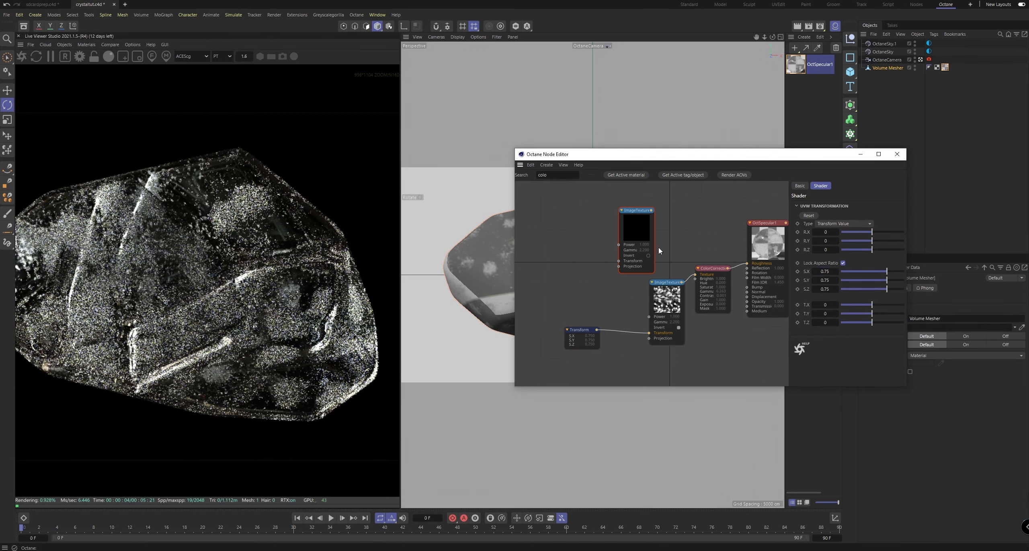
Rearrange the node graph to place the grunge texture below the smudge branch, and check the grunge image's file name.
middle_drag(677, 249, 660, 270)
drag(696, 288, 691, 256)
drag(646, 325, 545, 328)
drag(614, 335, 612, 328)
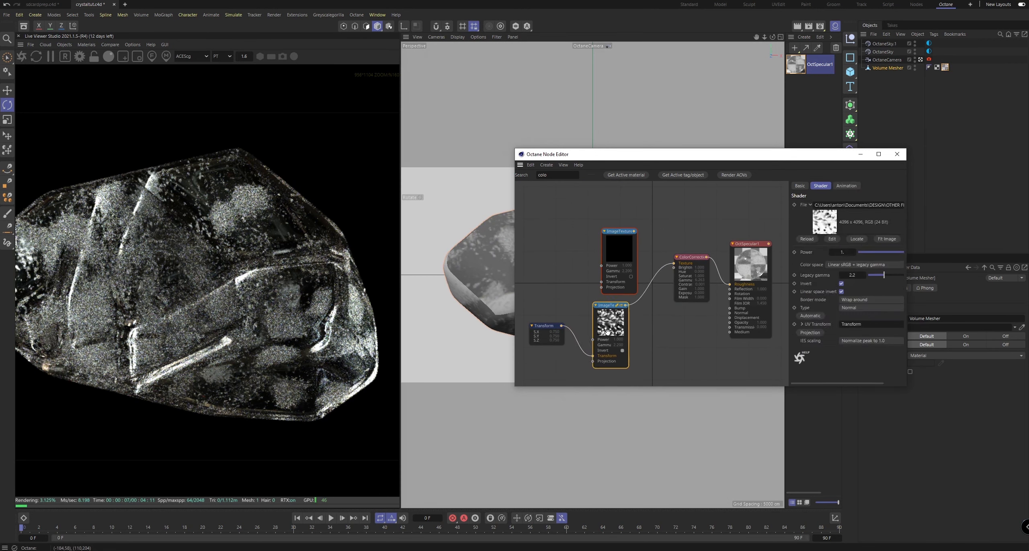
drag(605, 244, 658, 340)
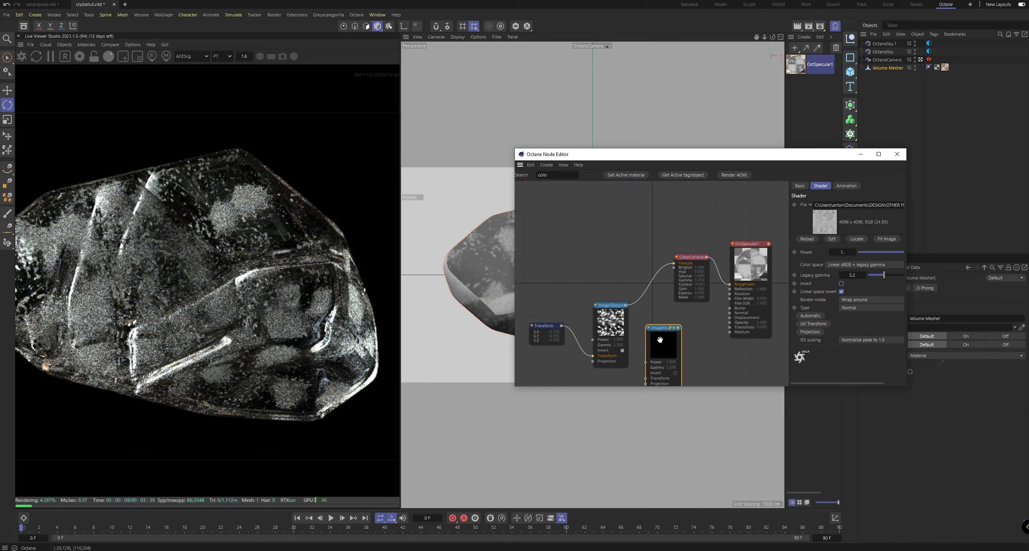
click(876, 207)
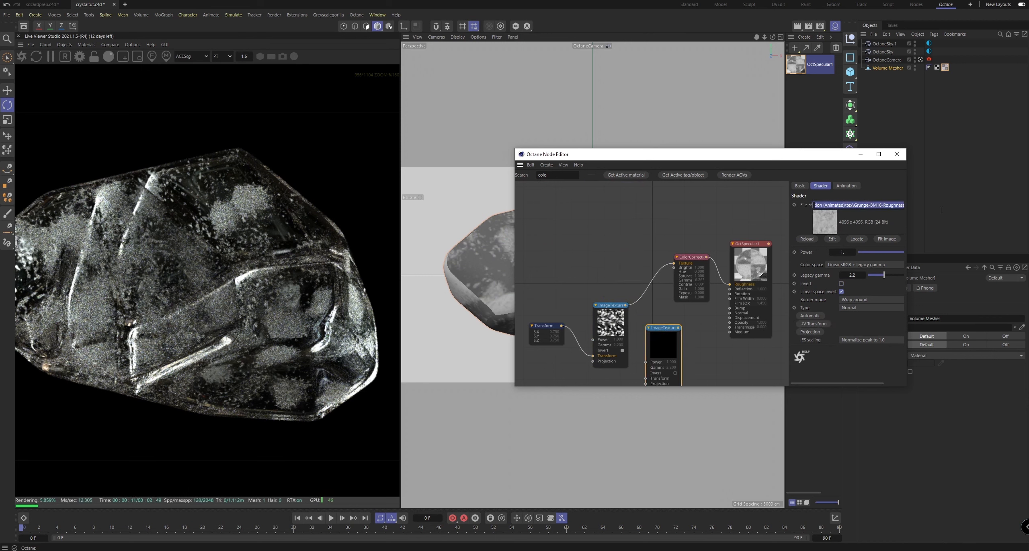
drag(873, 205, 888, 204)
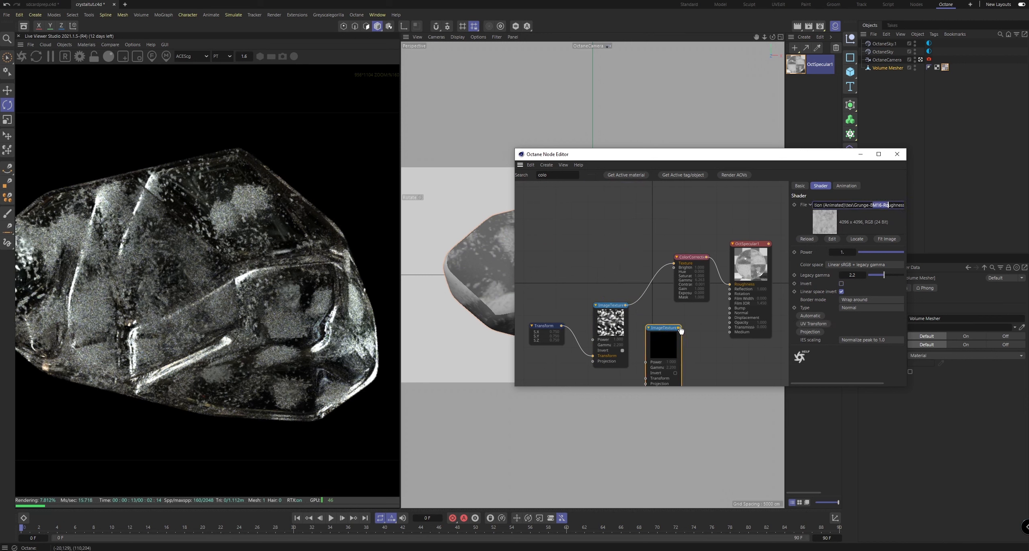
Unplug the smudge branch from the material's Roughness and feed the inverted grunge texture into its Bump input.
mouse_move(742, 286)
mouse_down()
mouse_move(753, 276)
mouse_move(729, 281)
mouse_up()
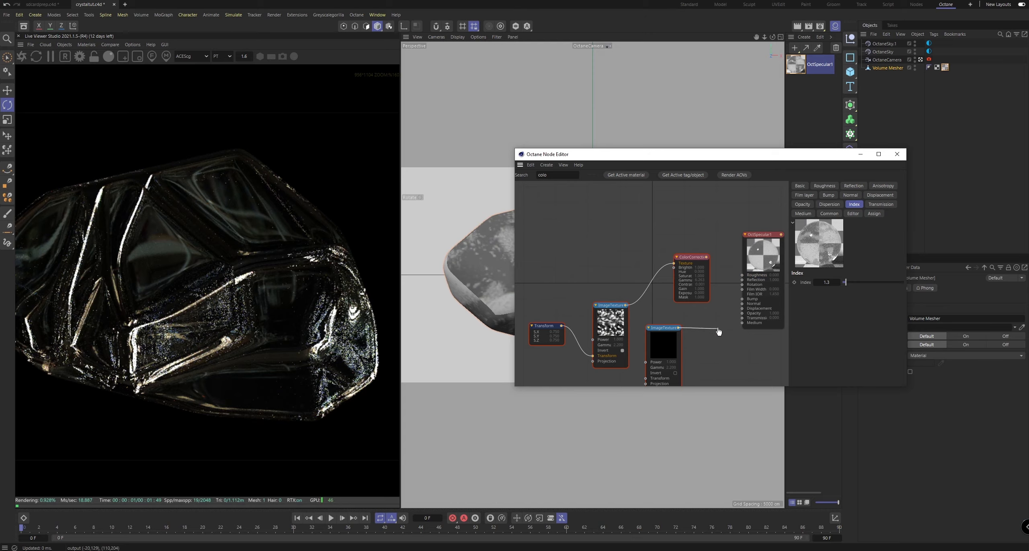
drag(719, 331, 742, 299)
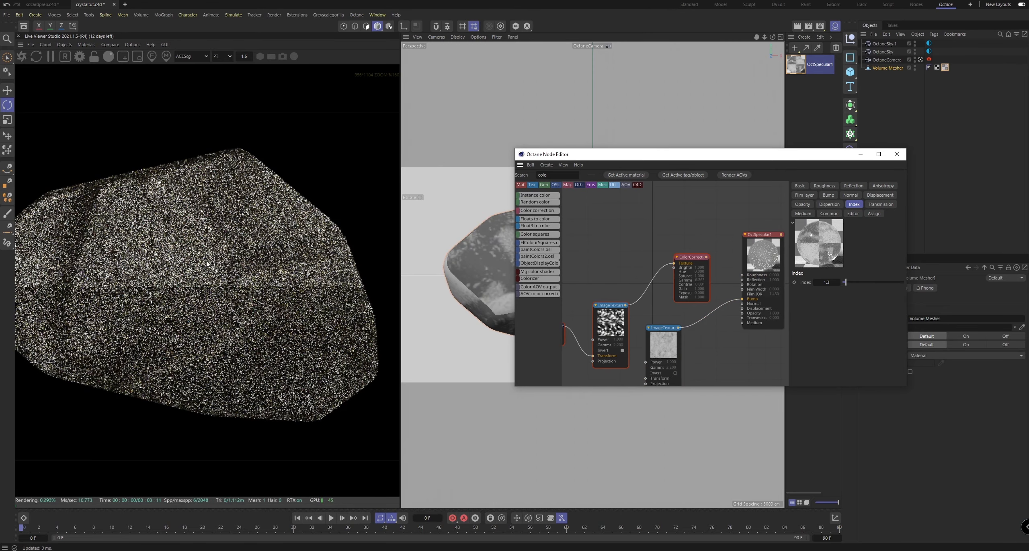
click(667, 346)
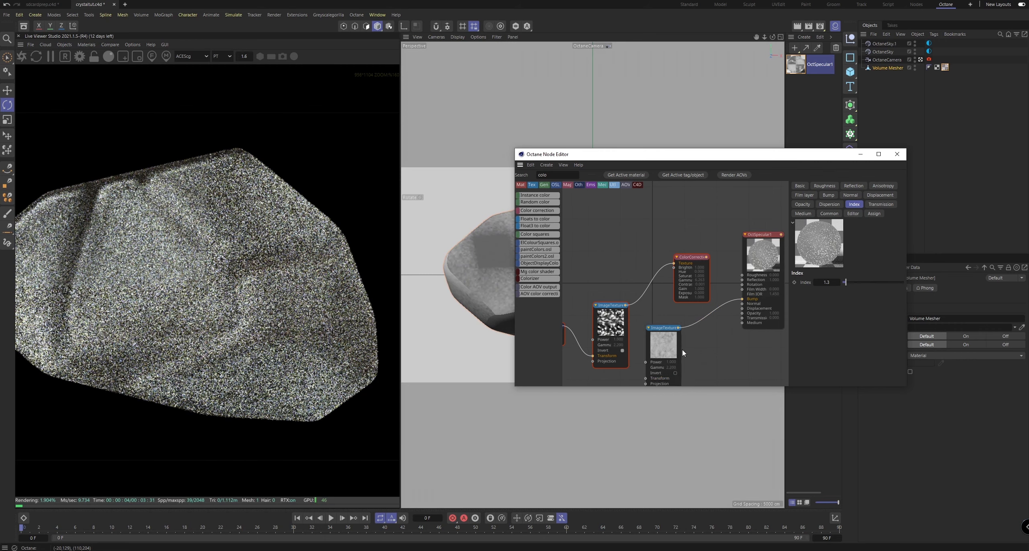
click(842, 283)
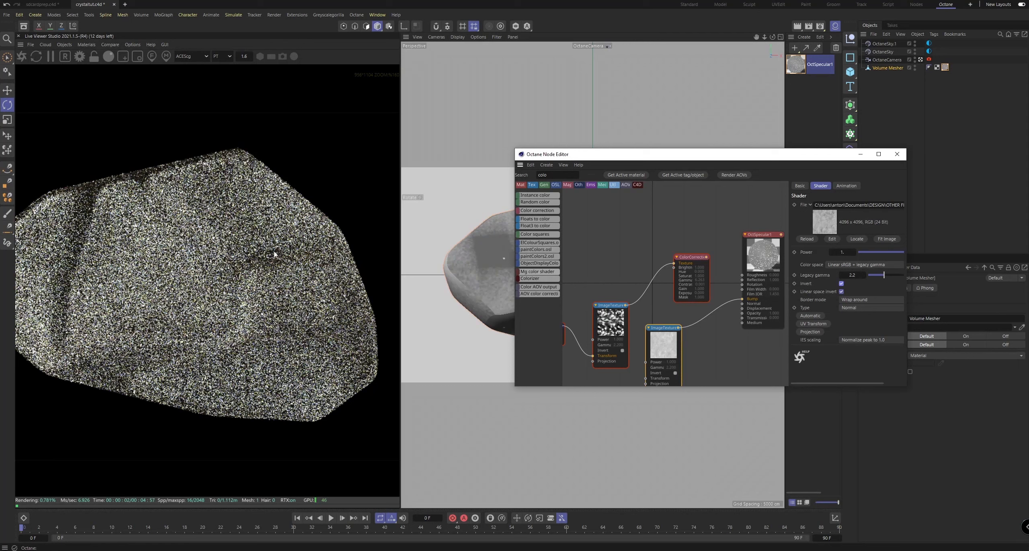
Space out the texture nodes and insert a Color Correction node between the grunge texture and the Bump input.
drag(661, 339, 594, 295)
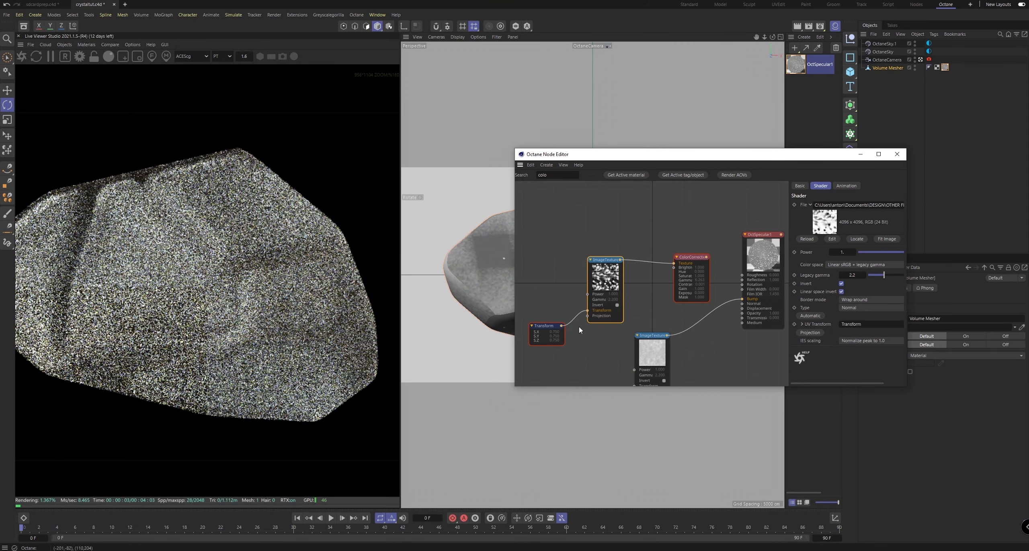
drag(544, 331, 544, 304)
drag(657, 362, 647, 361)
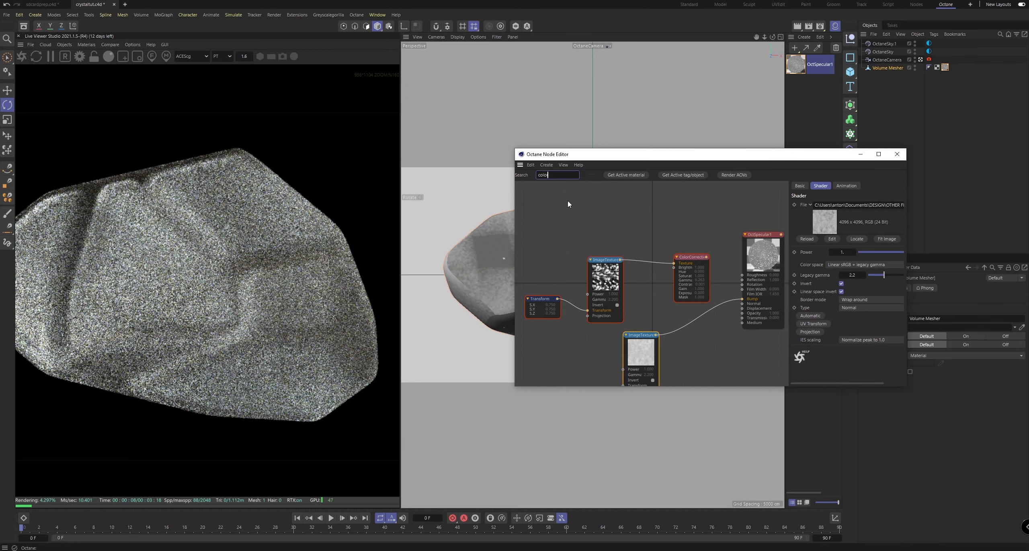
mouse_move(552, 202)
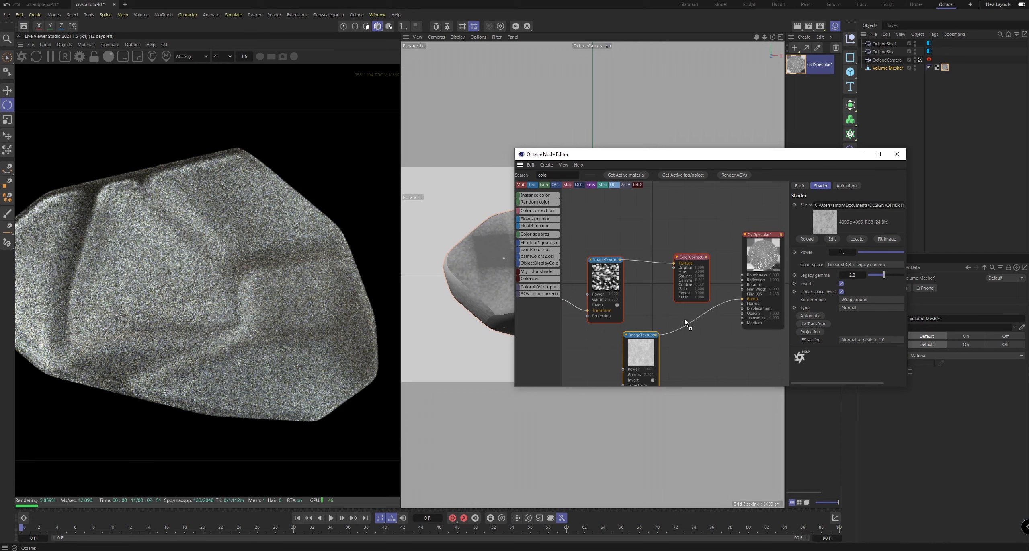
drag(696, 323, 696, 322)
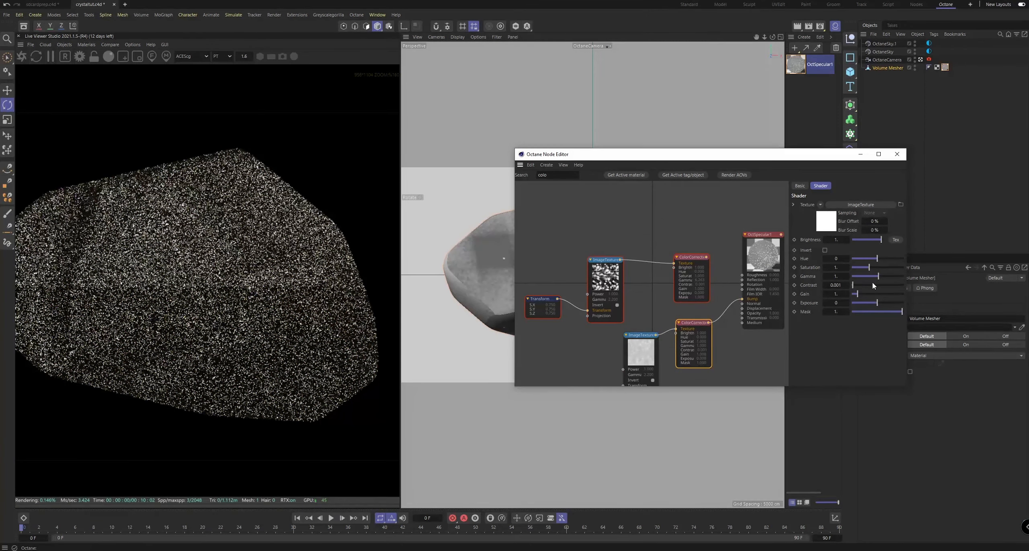
Set the grunge Color Correction node's gamma to about 22.37 to soften the bump on the crystal.
drag(889, 276, 892, 277)
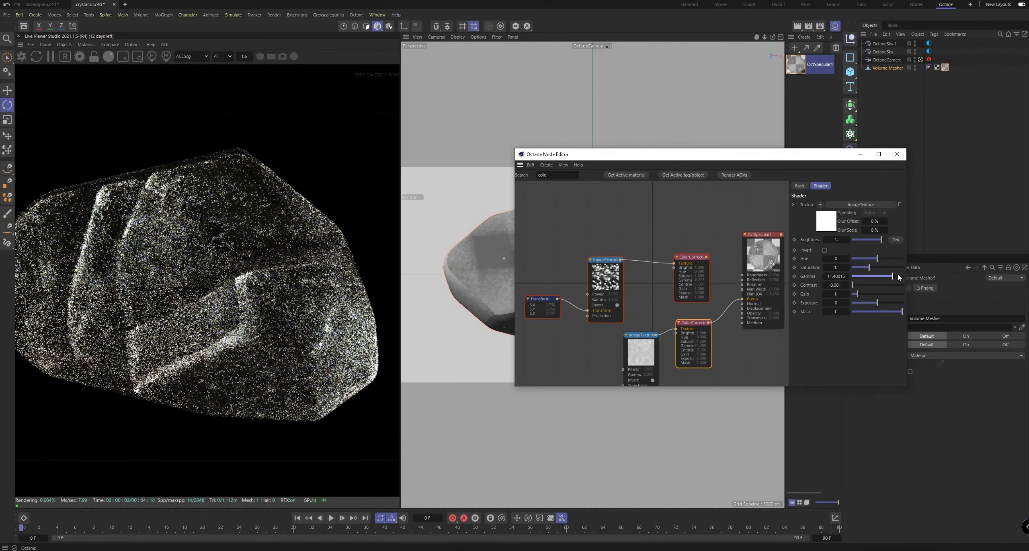
drag(898, 276, 900, 276)
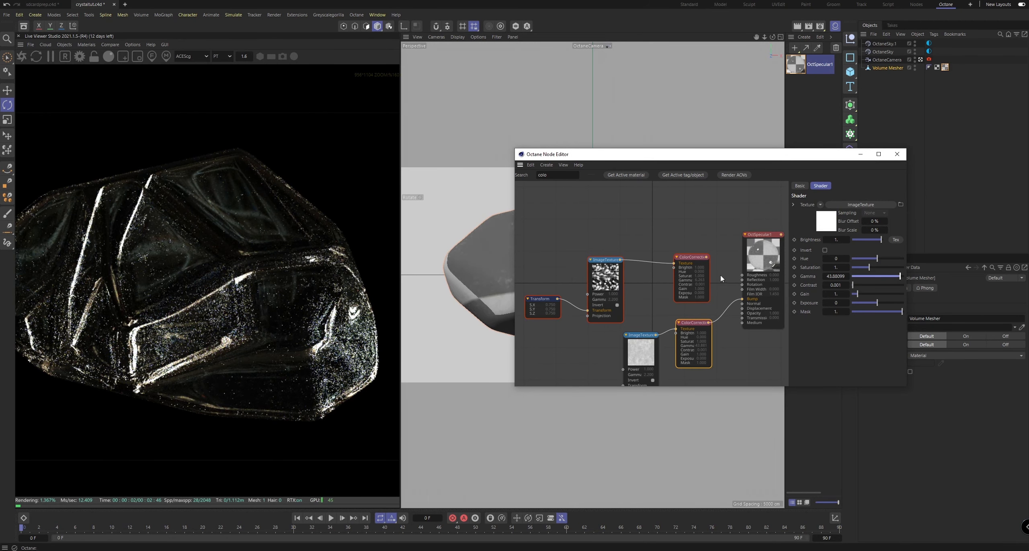
click(895, 277)
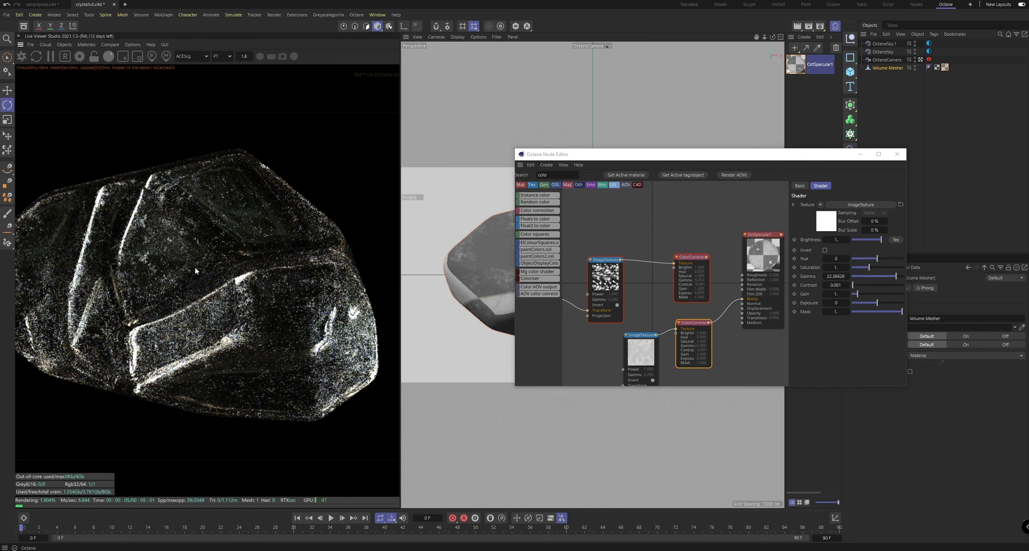
Examine the grunge bump detail on the rendered crystal's surface up close and from a distance.
scroll(194, 273, up, 4)
scroll(195, 278, down, 11)
scroll(170, 302, up, 8)
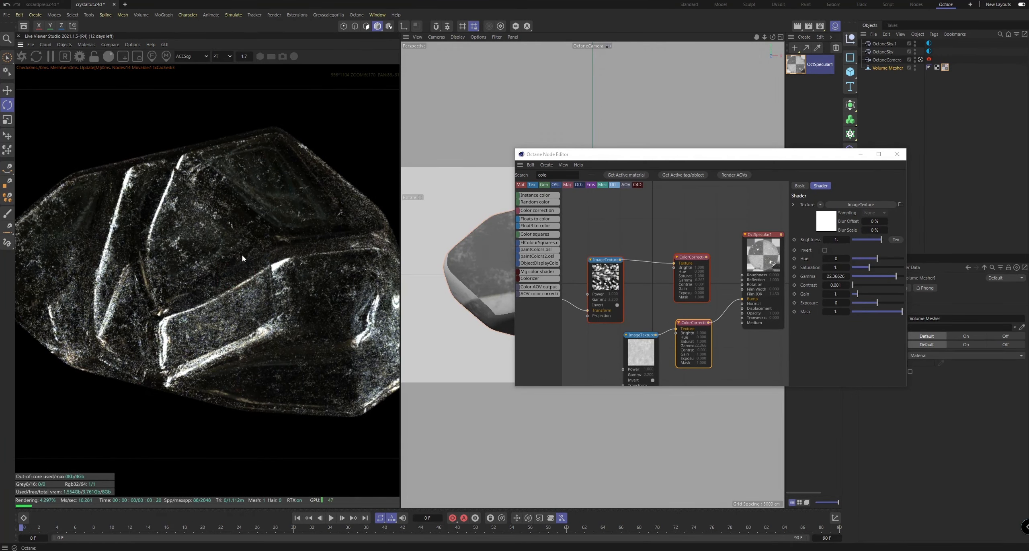
drag(142, 282, 166, 278)
scroll(222, 293, down, 2)
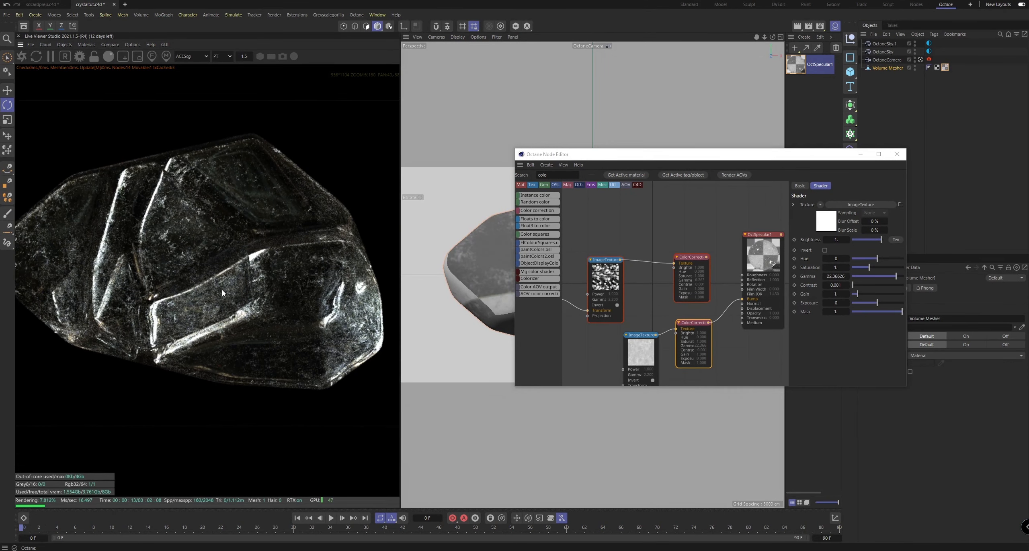
scroll(223, 293, down, 1)
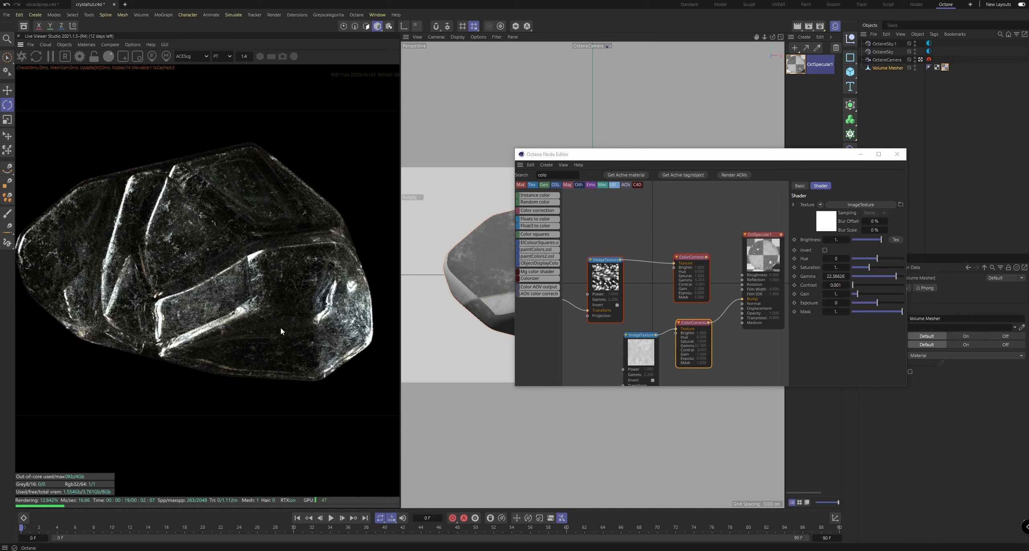
scroll(280, 327, up, 2)
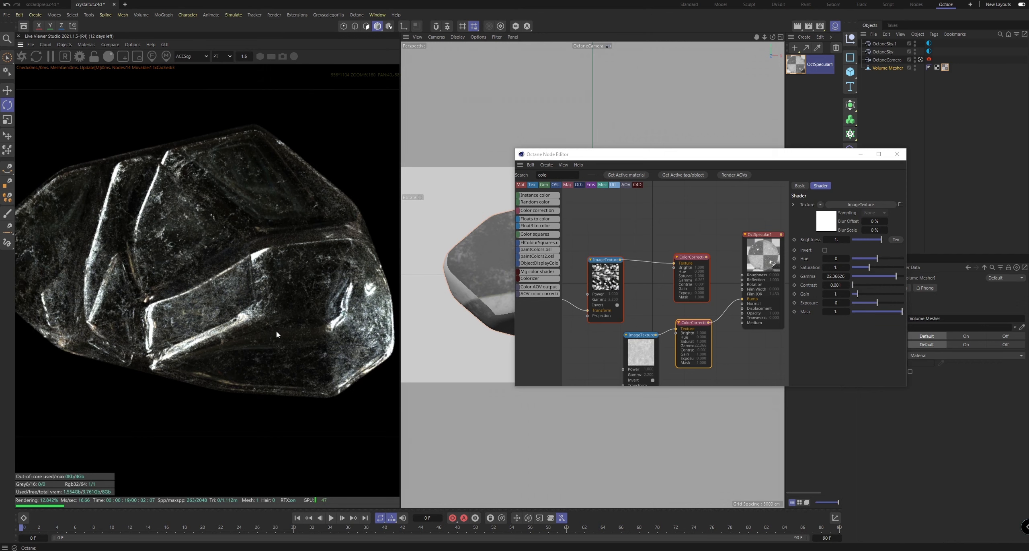
scroll(278, 338, down, 4)
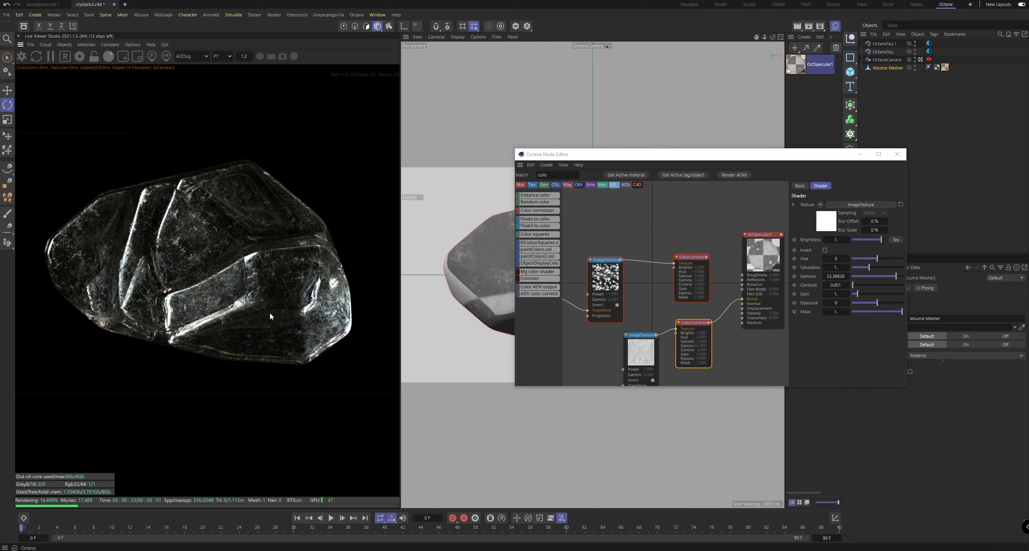
scroll(264, 307, up, 2)
scroll(237, 302, down, 3)
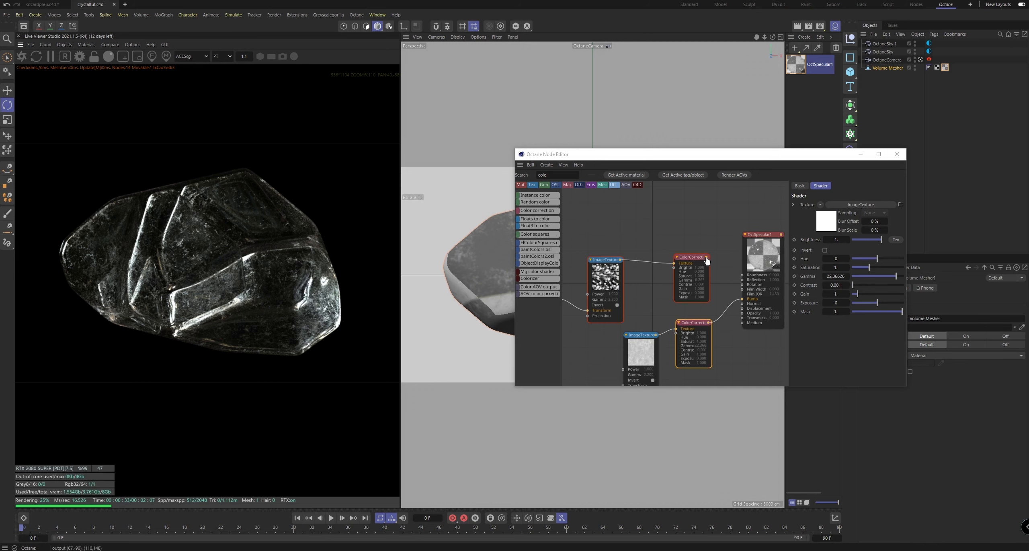
Reconnect the smudge branch's Color Correction node to the specular material's Roughness input.
drag(706, 257, 741, 275)
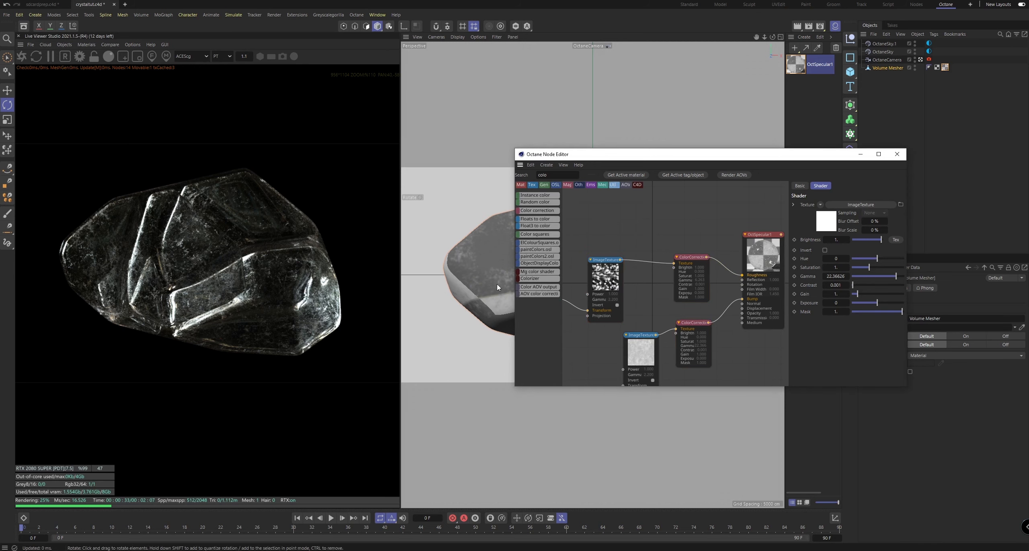
Rotate the Volume Mesher crystal through several orientations, tilting it so its narrow tip points left, and check the surface in the render.
scroll(225, 258, up, 2)
scroll(193, 251, down, 4)
click(574, 283)
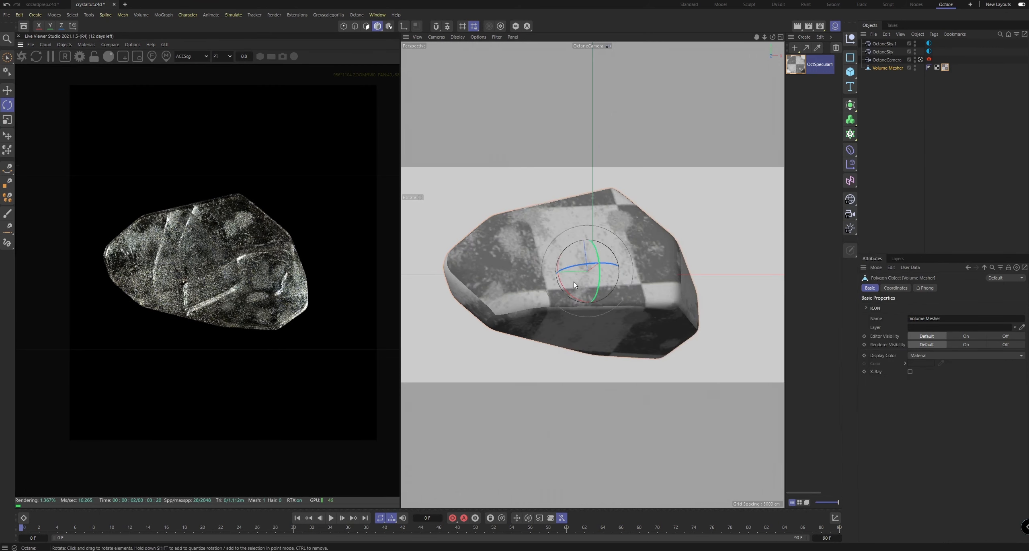
drag(586, 280, 660, 299)
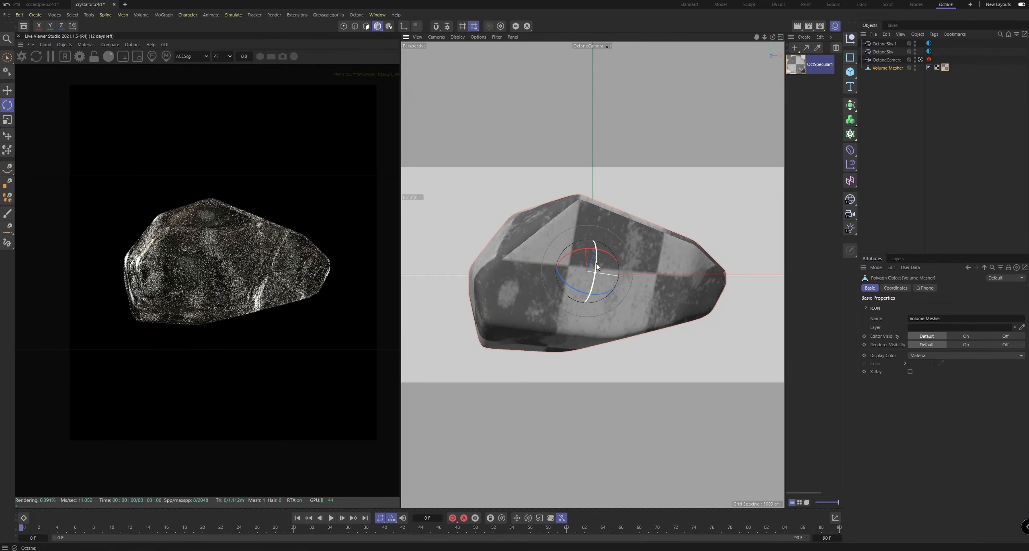
drag(596, 262, 560, 339)
drag(615, 291, 575, 346)
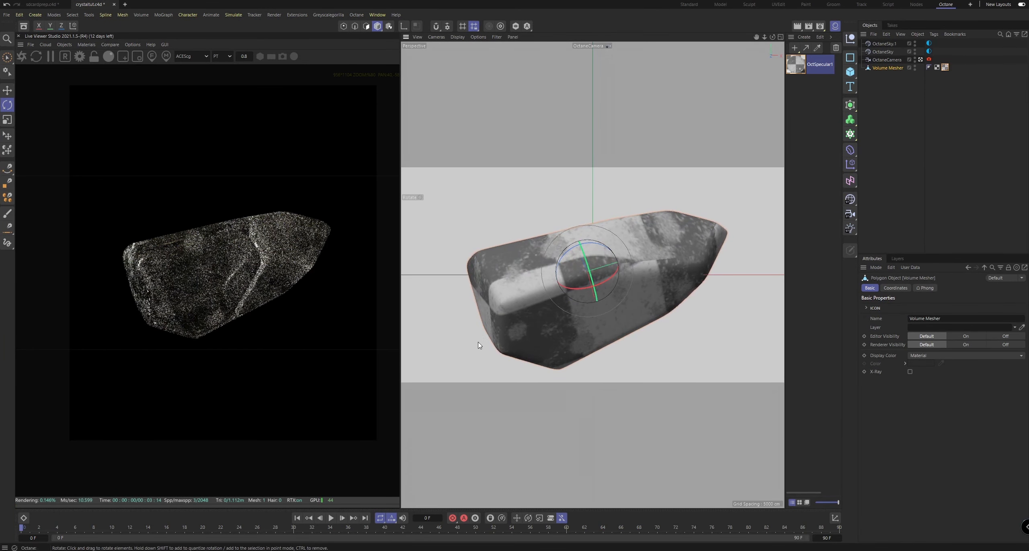
drag(577, 287, 735, 298)
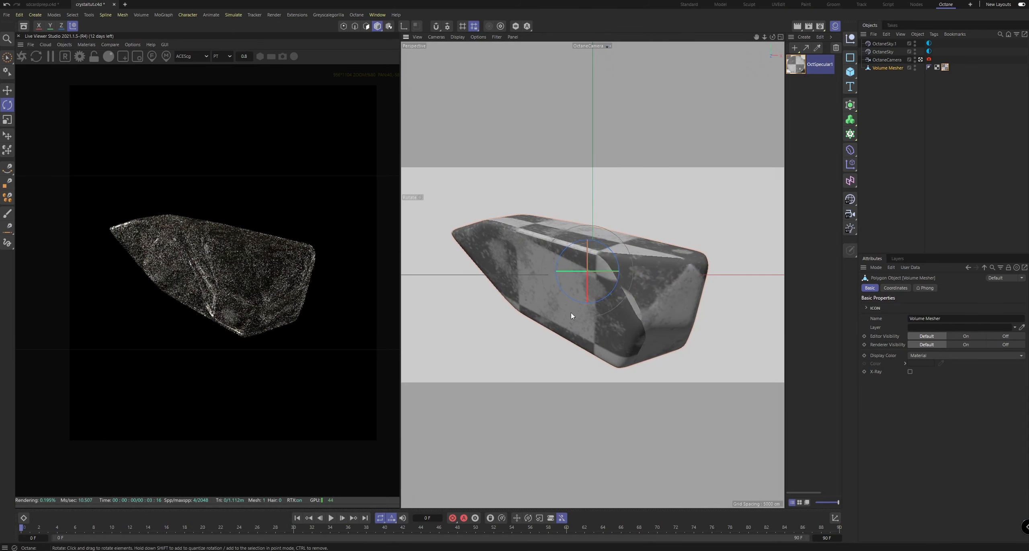
scroll(223, 301, up, 1)
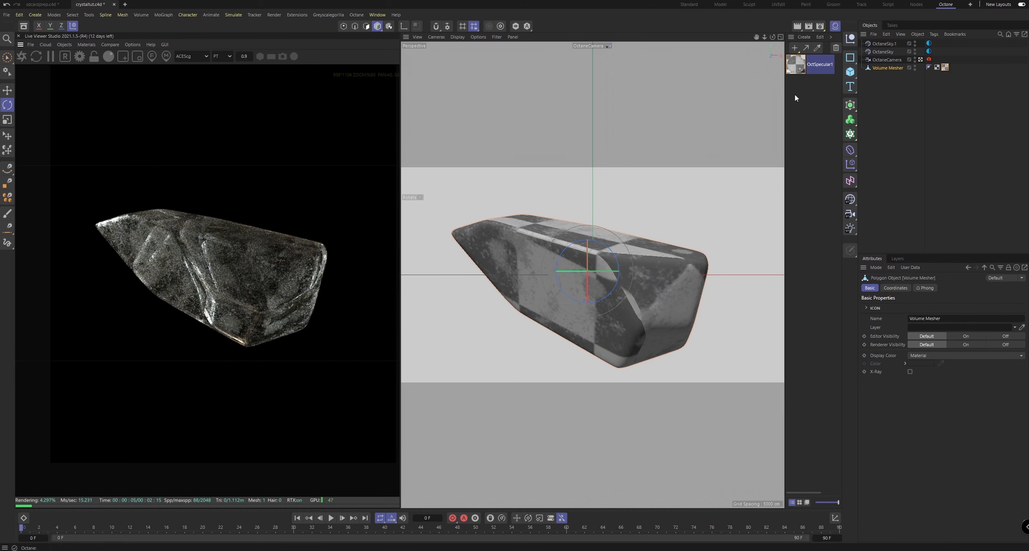
Connect the smudge map's Transform node to the grunge texture's Transform input as well, and put the node and material editors away.
double_click(797, 64)
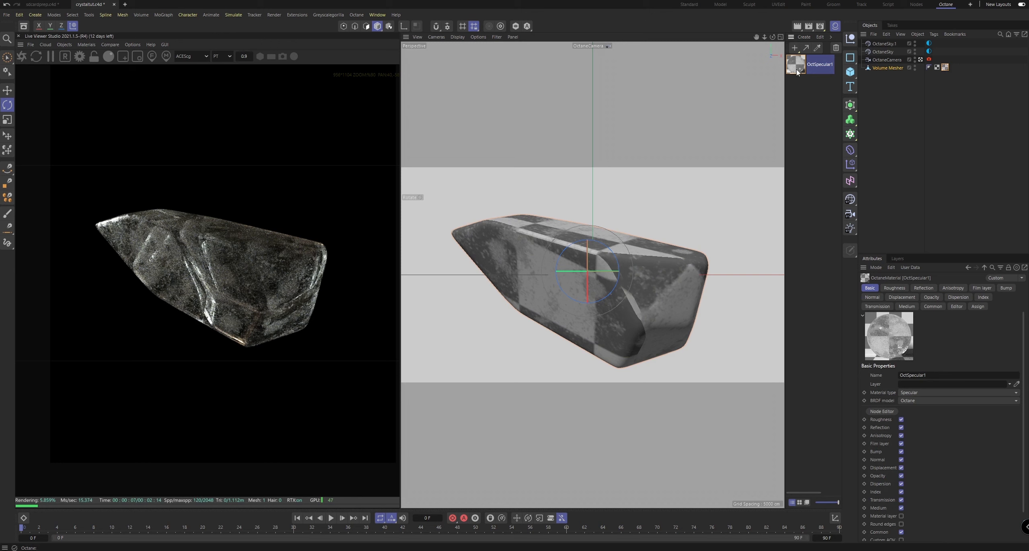
click(546, 242)
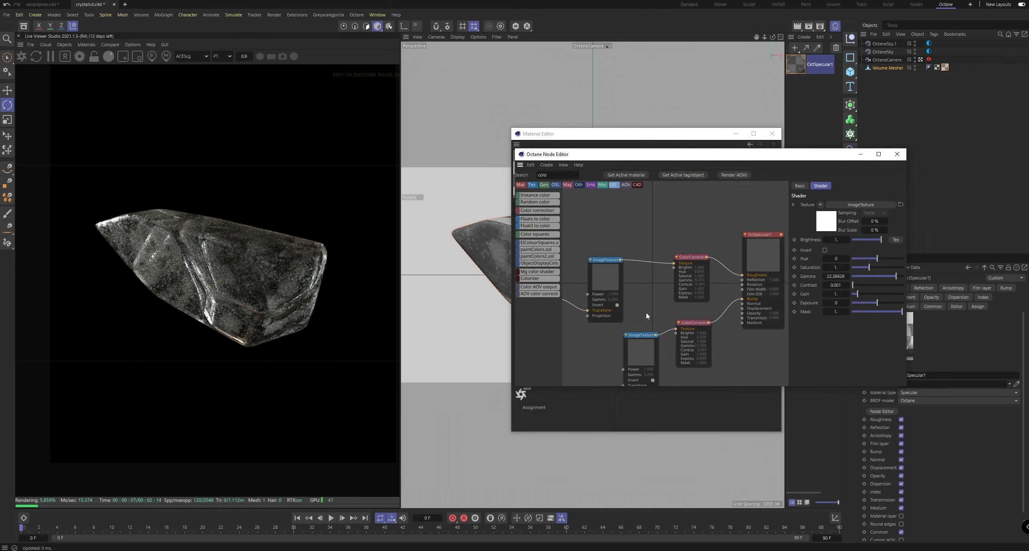
click(604, 269)
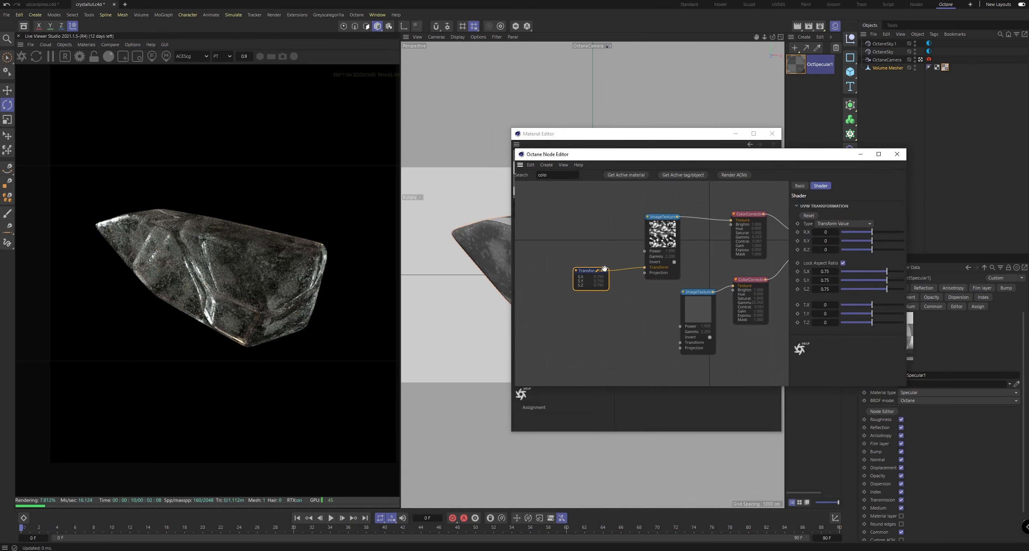
drag(674, 349, 679, 342)
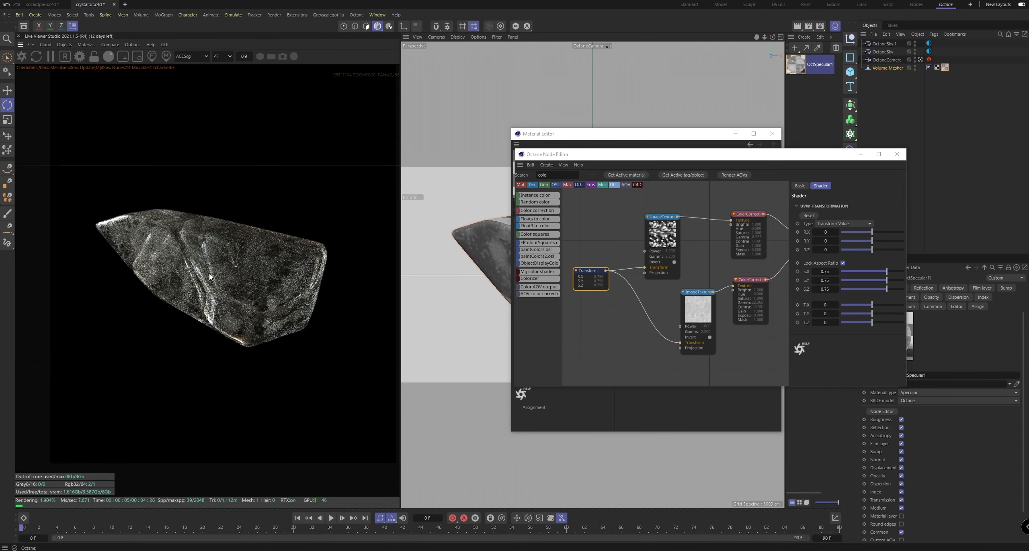
click(860, 154)
click(737, 134)
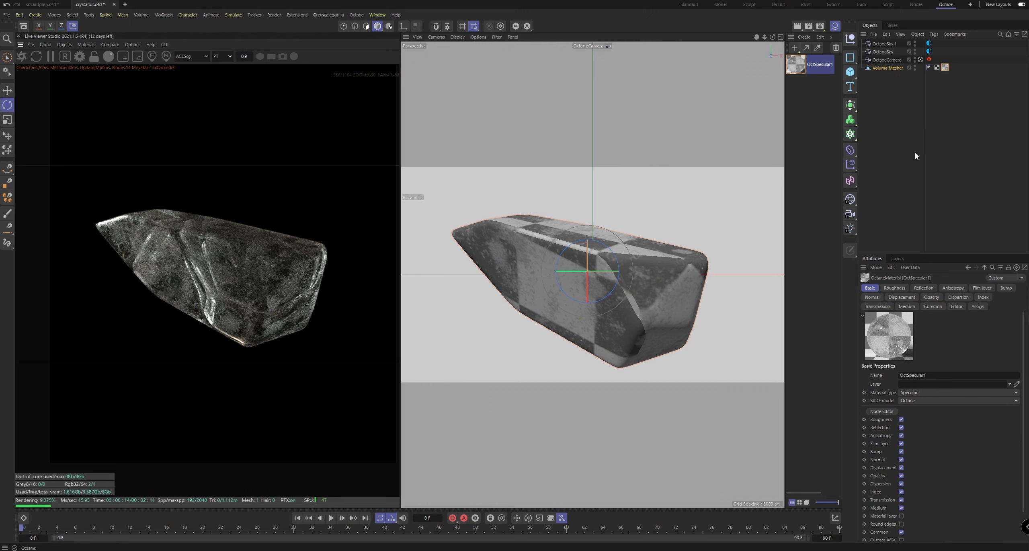
Set the OctaneCamera's focal length to 60 mm.
click(891, 54)
click(893, 60)
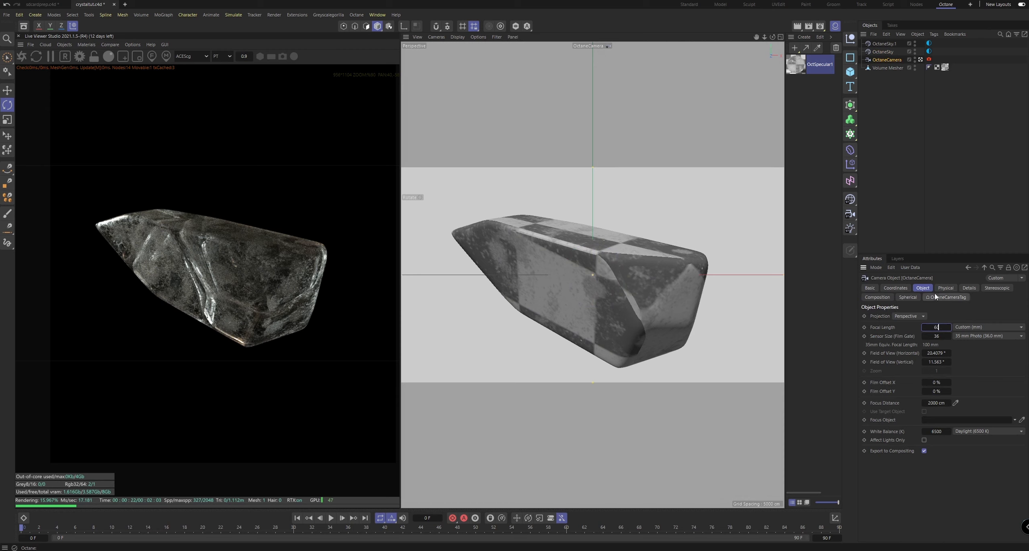
click(914, 200)
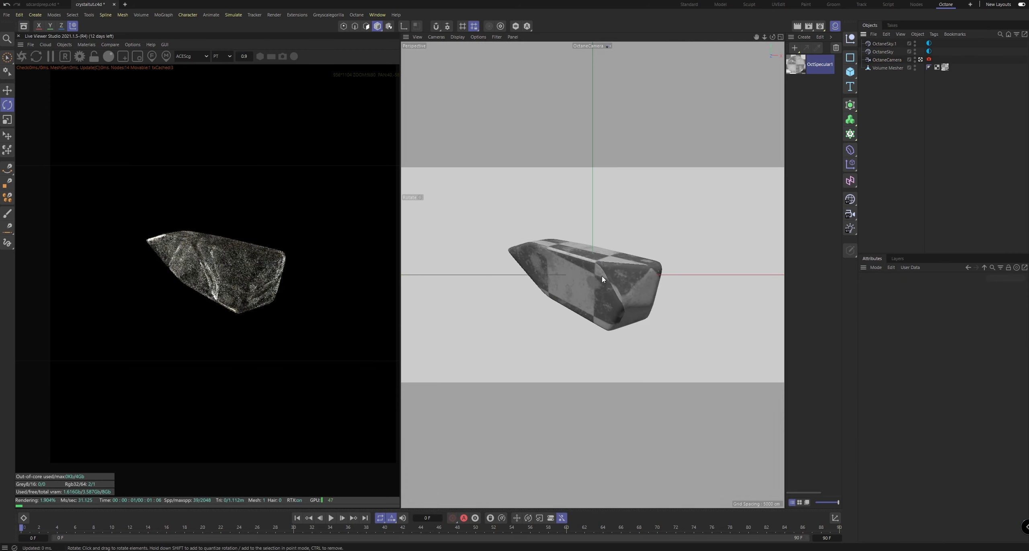
Rotate the Volume Mesher crystal so that it stands upright in the camera view, and inspect it up close in the render.
click(880, 68)
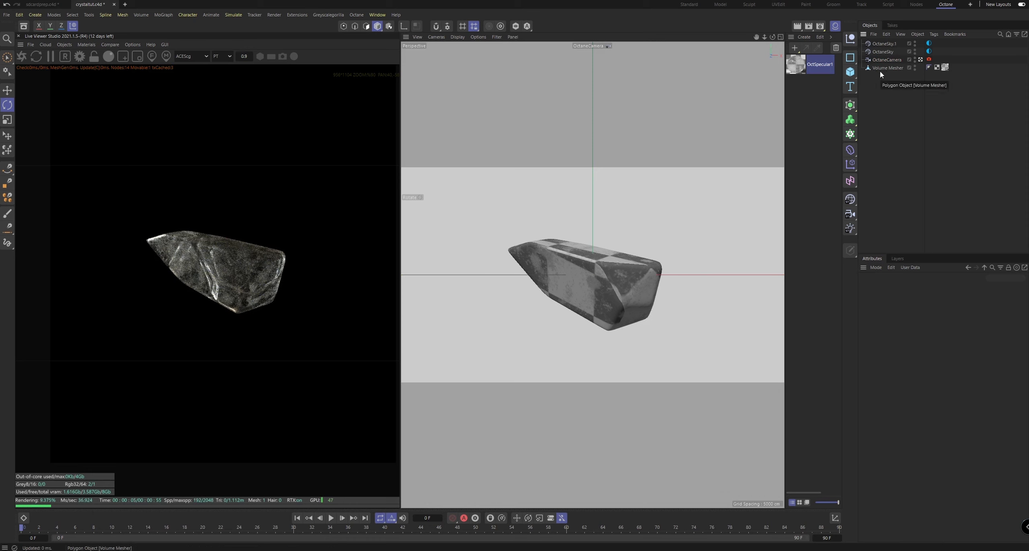
drag(607, 289, 534, 296)
click(532, 296)
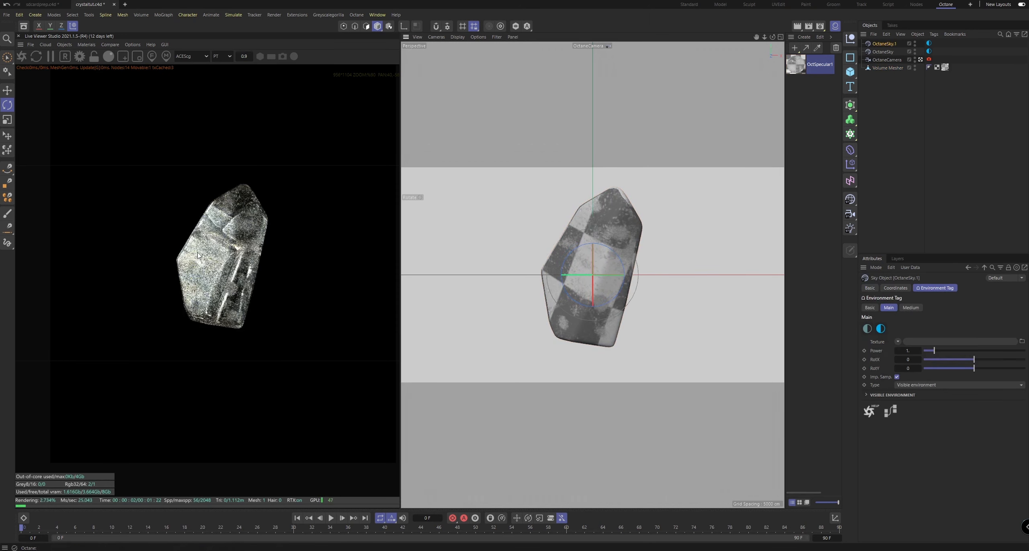
scroll(213, 249, up, 5)
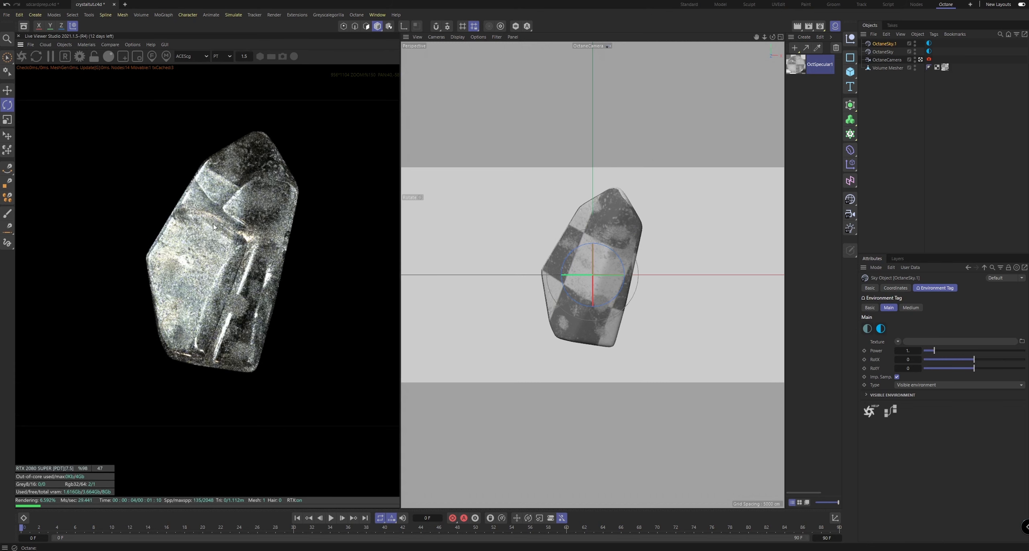
Set the OctSpecular1 material's Reflection float to 0.2 after trying 0.1.
click(799, 70)
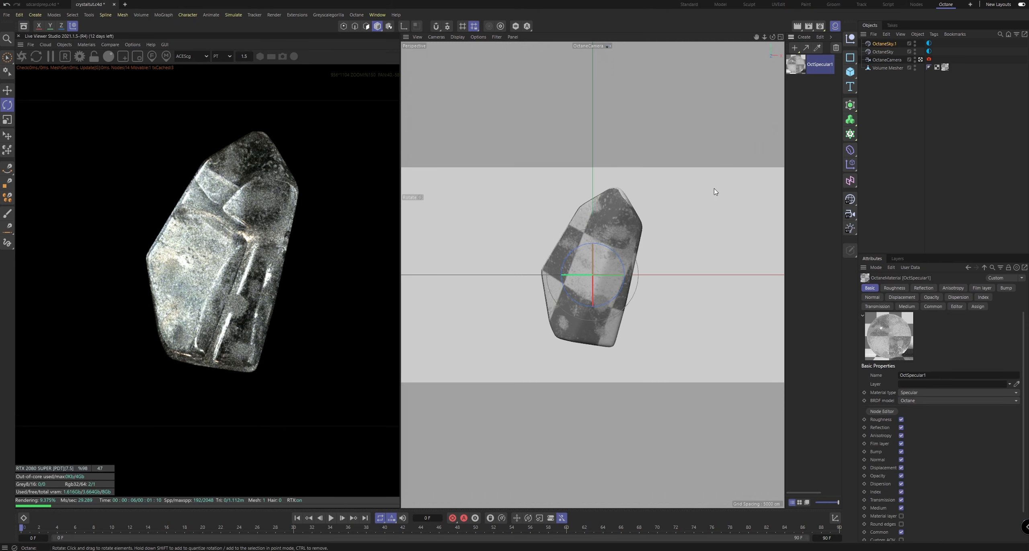
double_click(798, 66)
drag(621, 134, 783, 127)
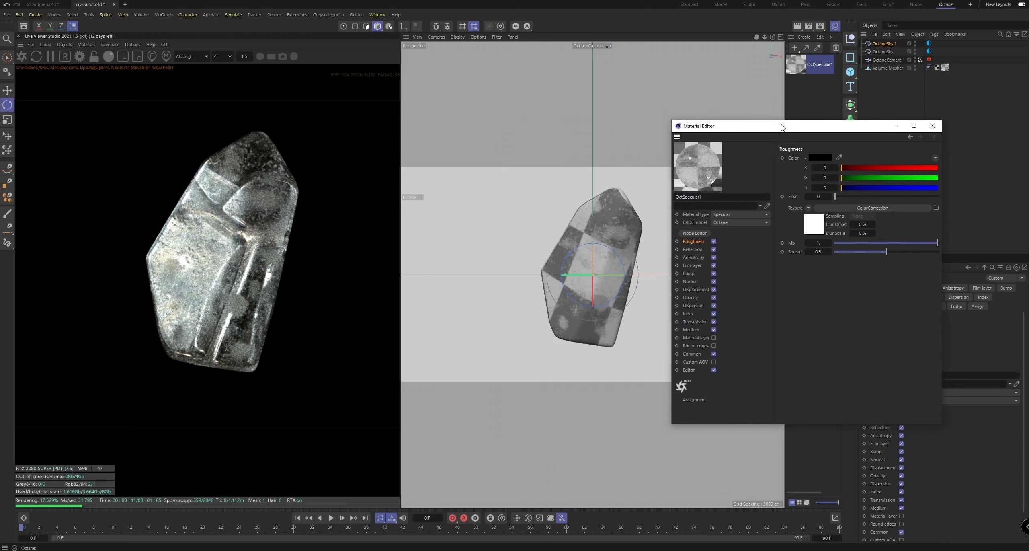
click(696, 234)
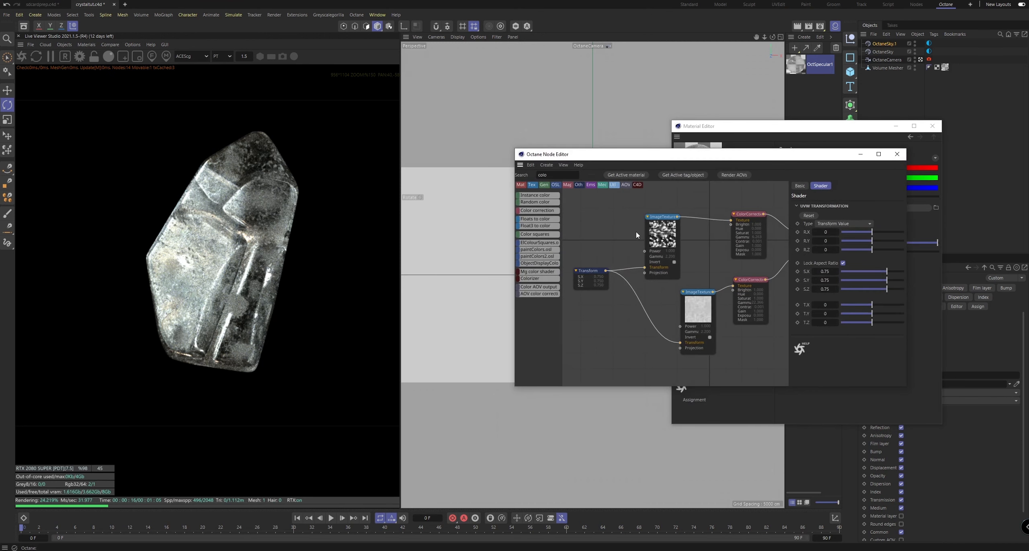
middle_drag(681, 254, 588, 271)
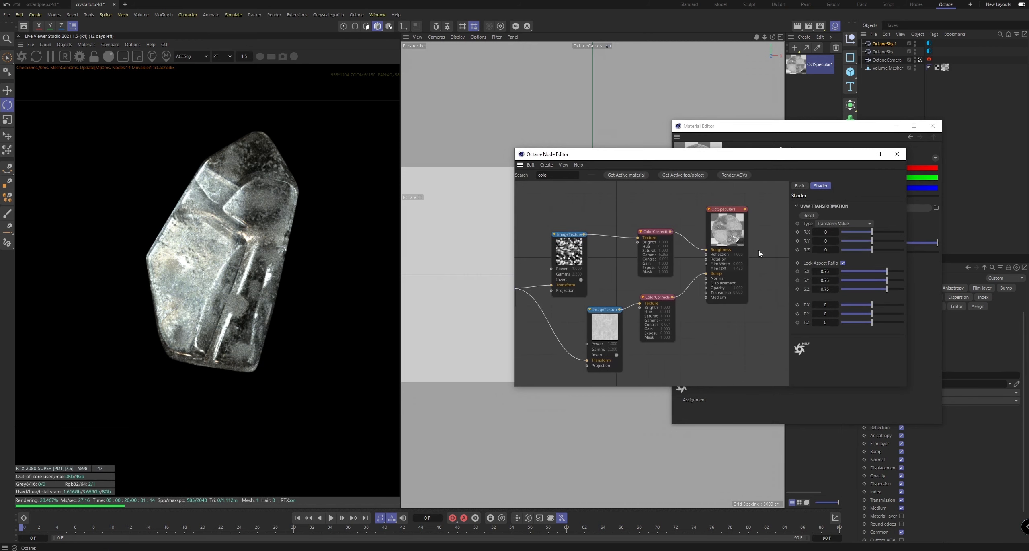
click(721, 226)
click(854, 186)
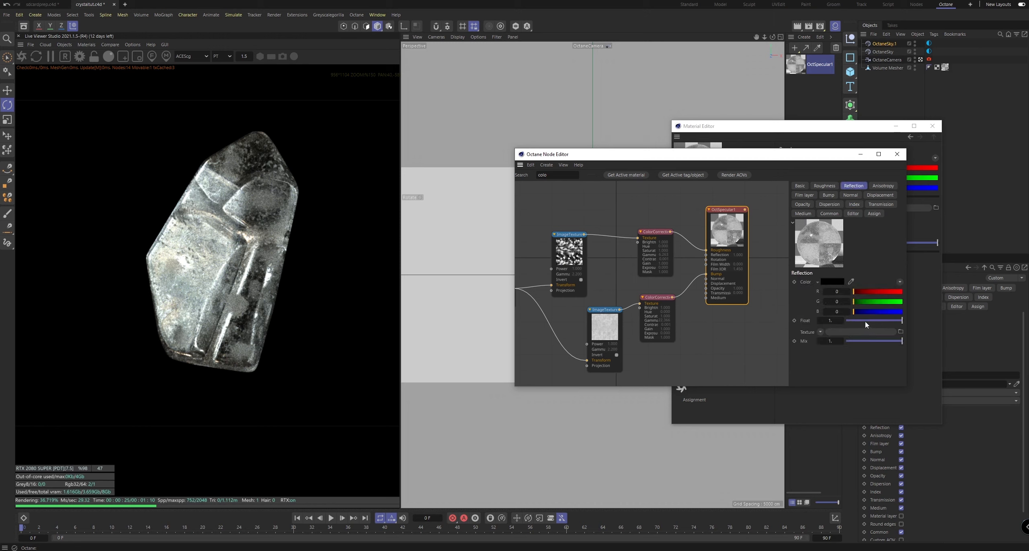
drag(866, 321, 844, 328)
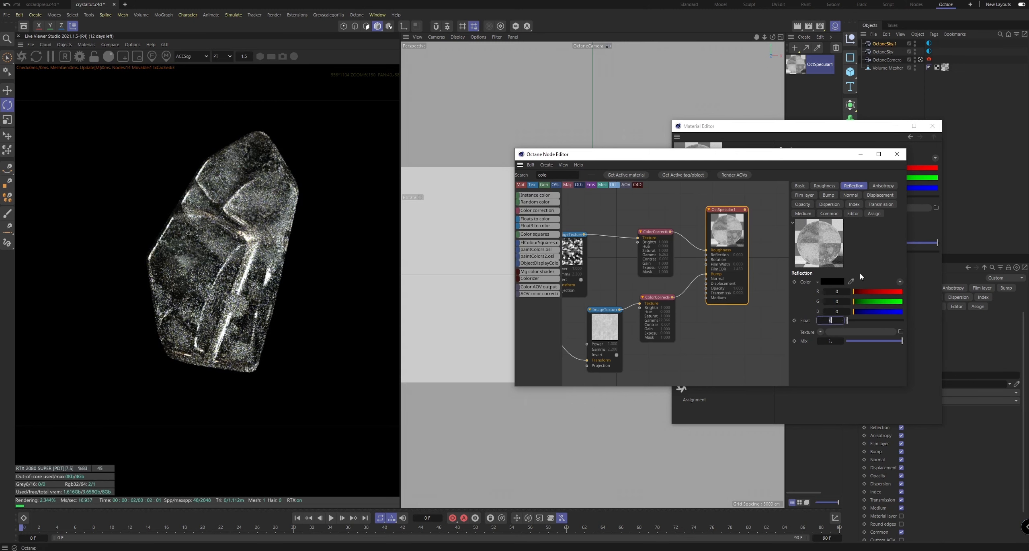
text(.1)
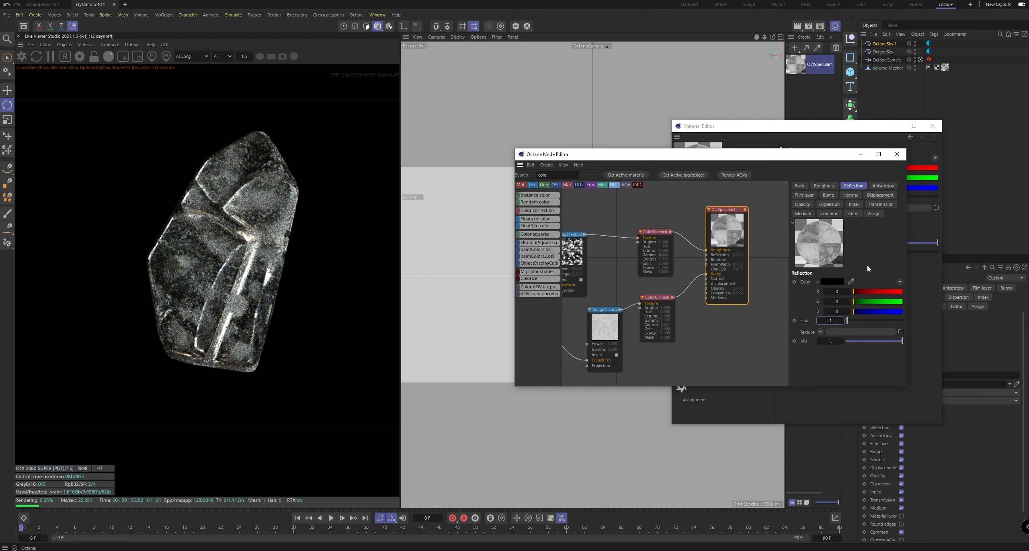
key(Return)
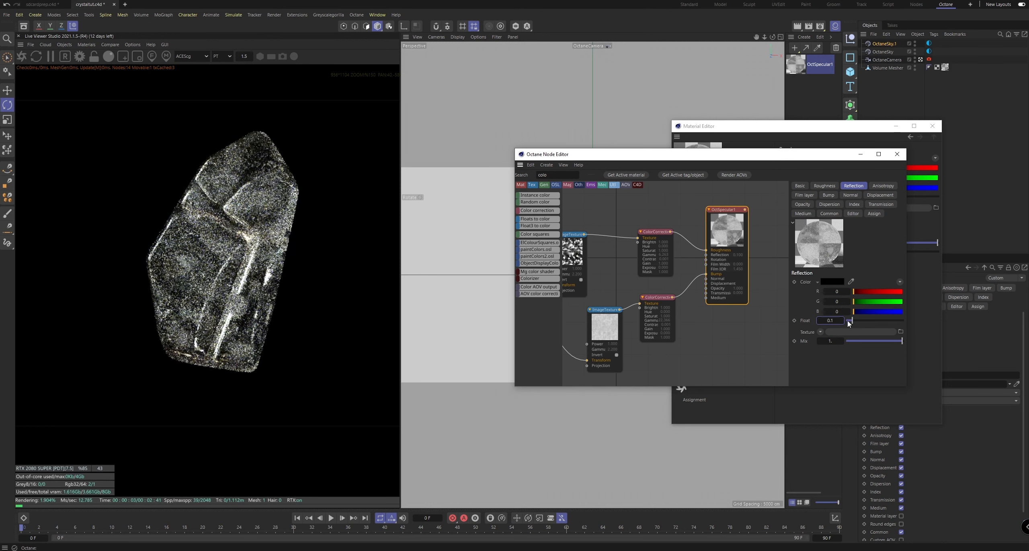
text(.2)
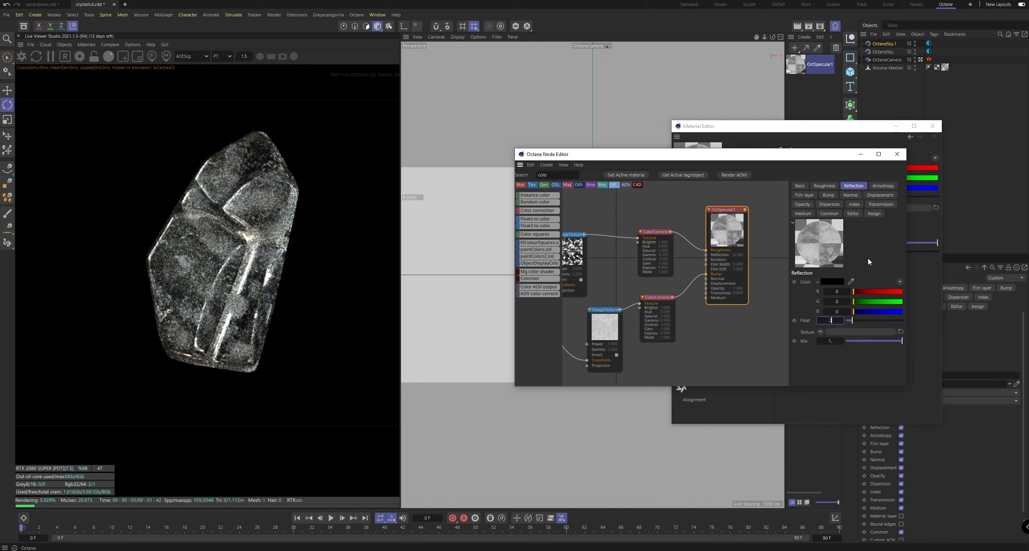
key(Return)
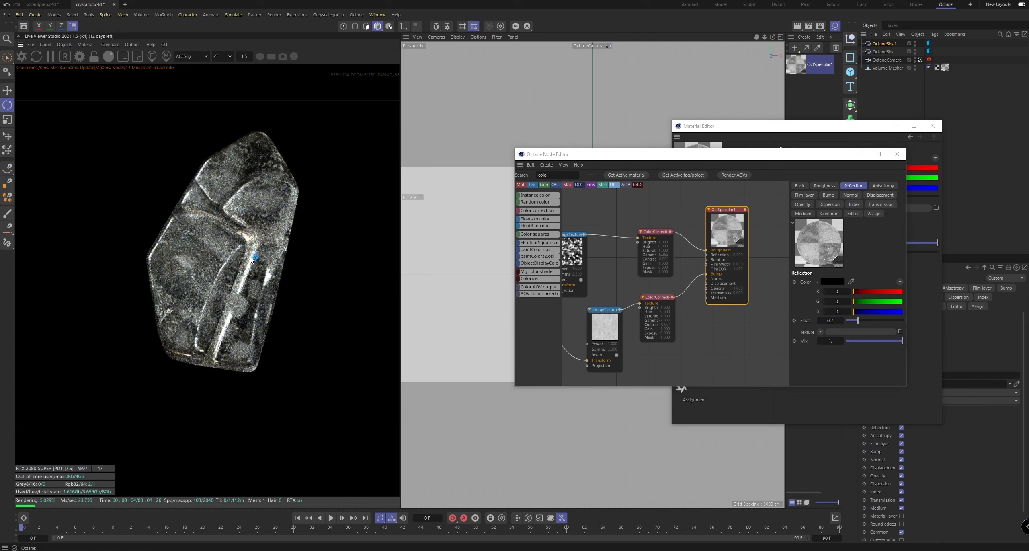
Examine the crystal's reflections in the render and close the material and node editors.
scroll(231, 243, down, 5)
scroll(240, 275, up, 2)
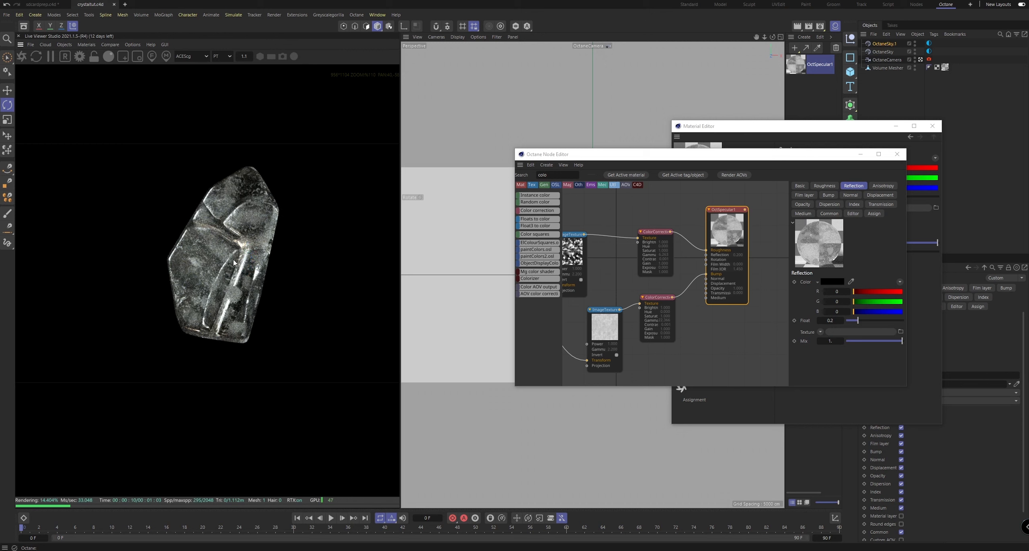
click(932, 126)
drag(804, 155, 854, 157)
scroll(222, 243, up, 3)
scroll(222, 244, down, 3)
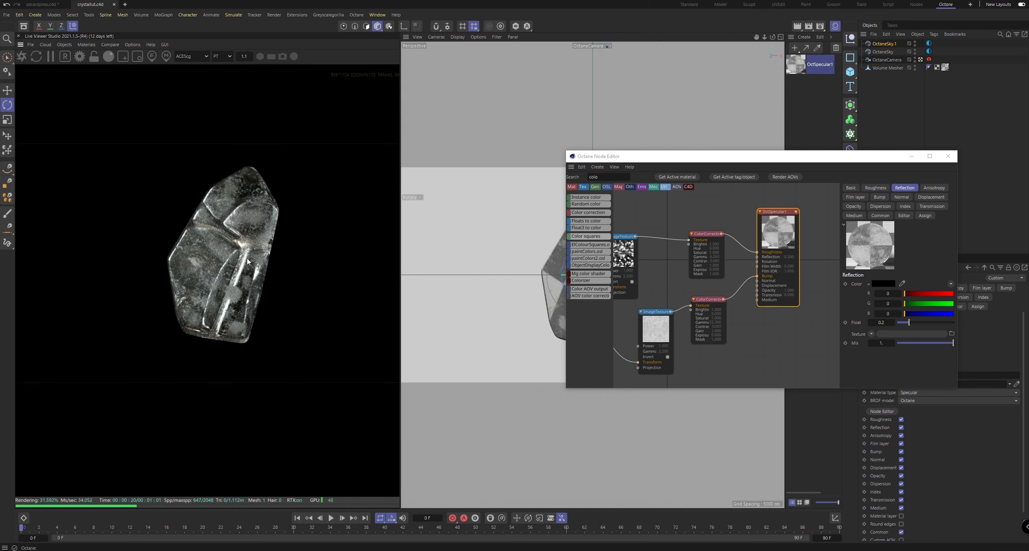
click(948, 156)
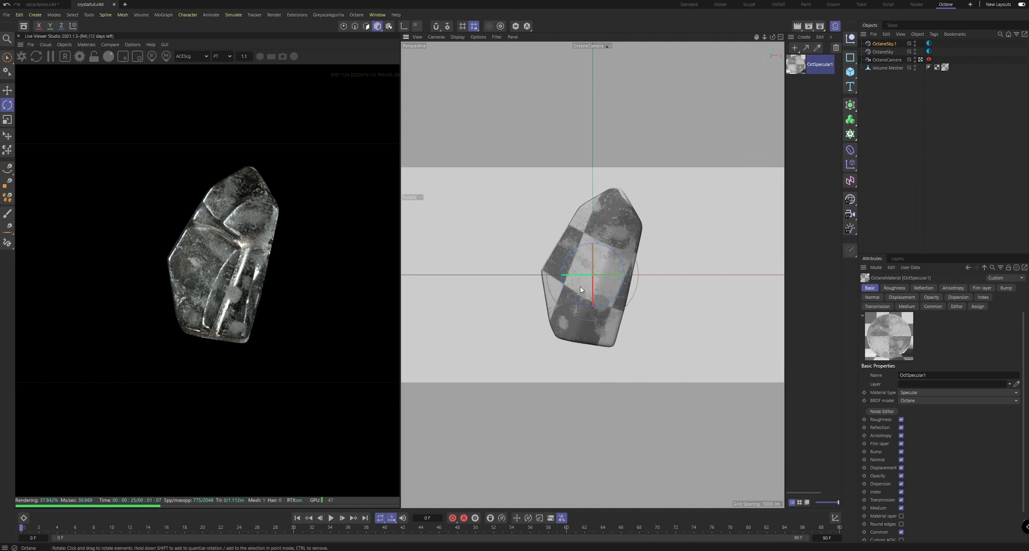
Rotate the Volume Mesher crystal about its long axis to bring a different set of facets toward the camera.
click(884, 69)
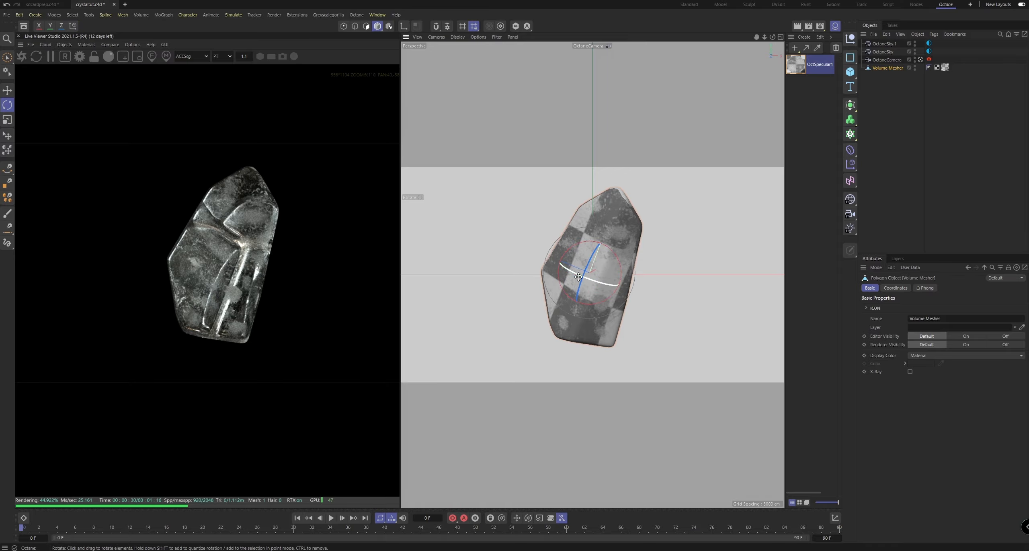
drag(584, 284, 501, 252)
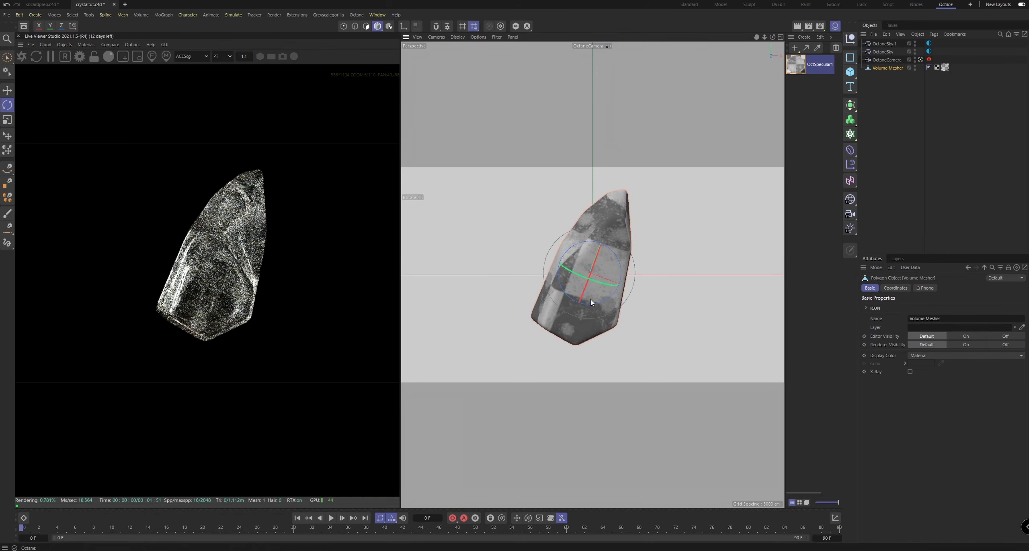
drag(574, 275, 598, 278)
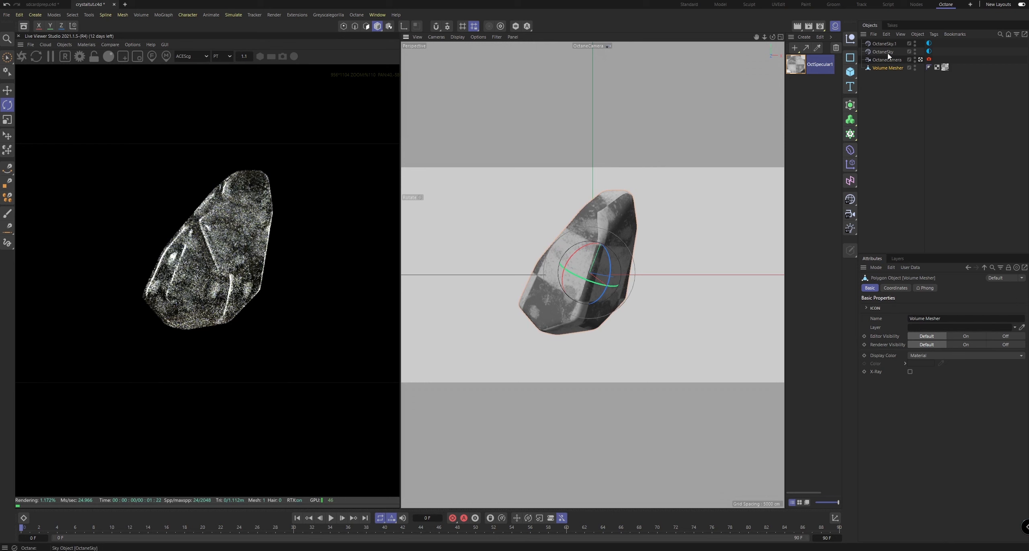
Rotate the OctaneSky primary environment by setting RotX to about -0.71 to relight the crystal.
click(929, 51)
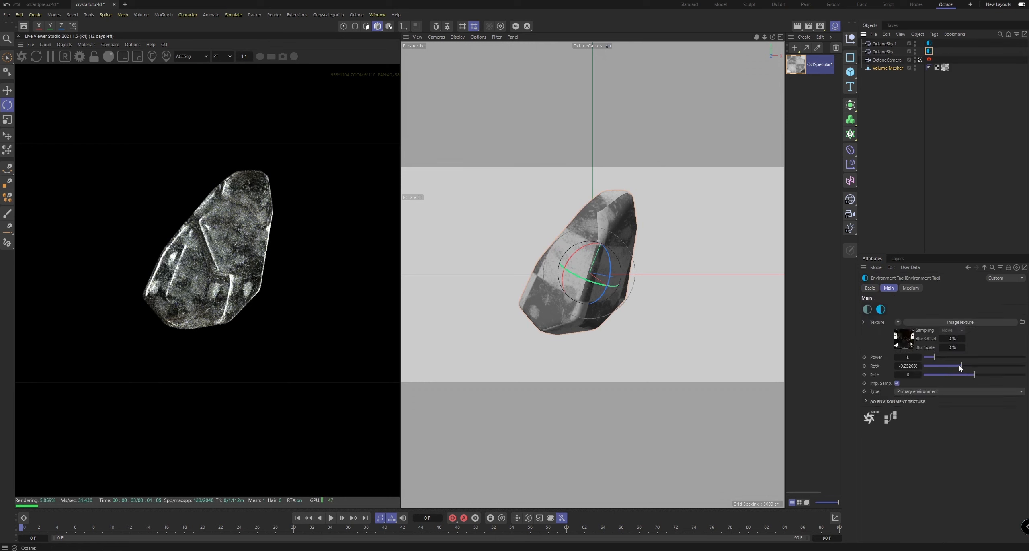
drag(960, 366, 982, 367)
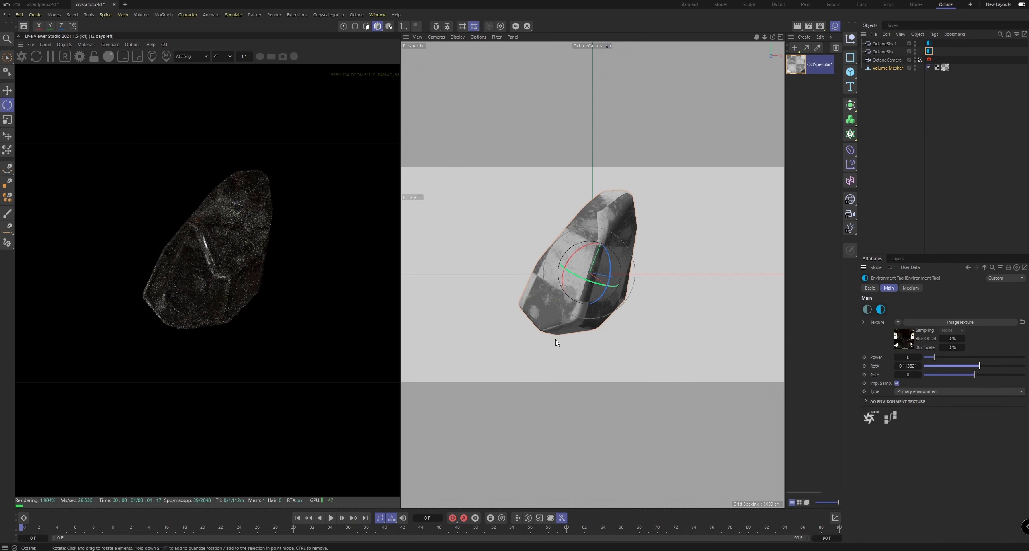
drag(960, 369, 965, 371)
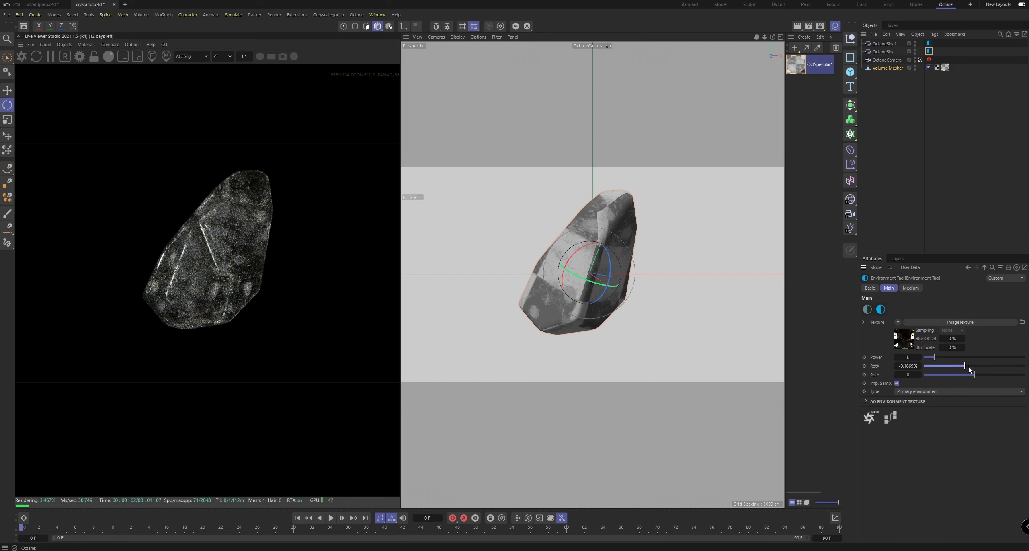
drag(959, 369, 939, 369)
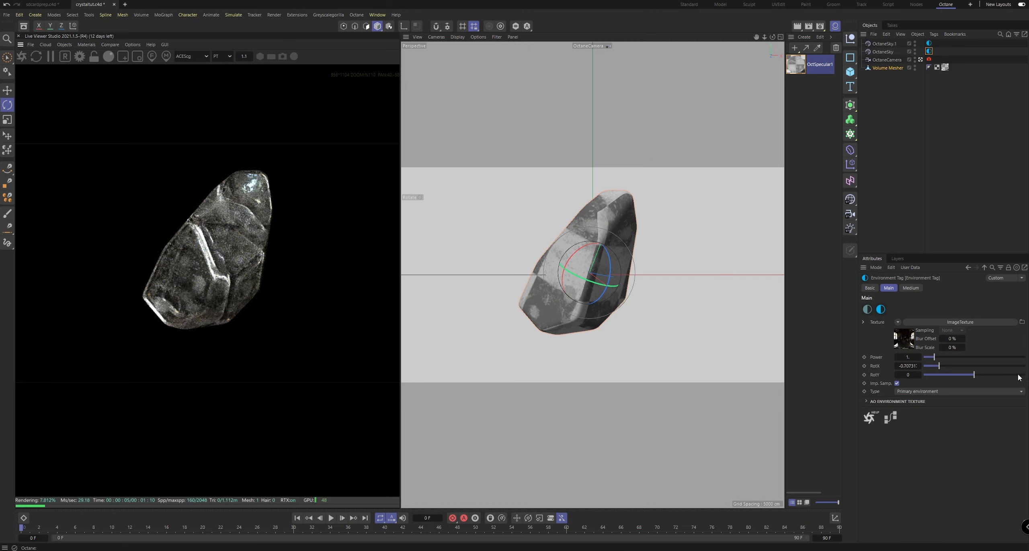
Set the primary environment's RotX to about -0.68 and rotate the Volume Mesher crystal more upright, nudging it toward the frame centre.
drag(939, 366, 940, 366)
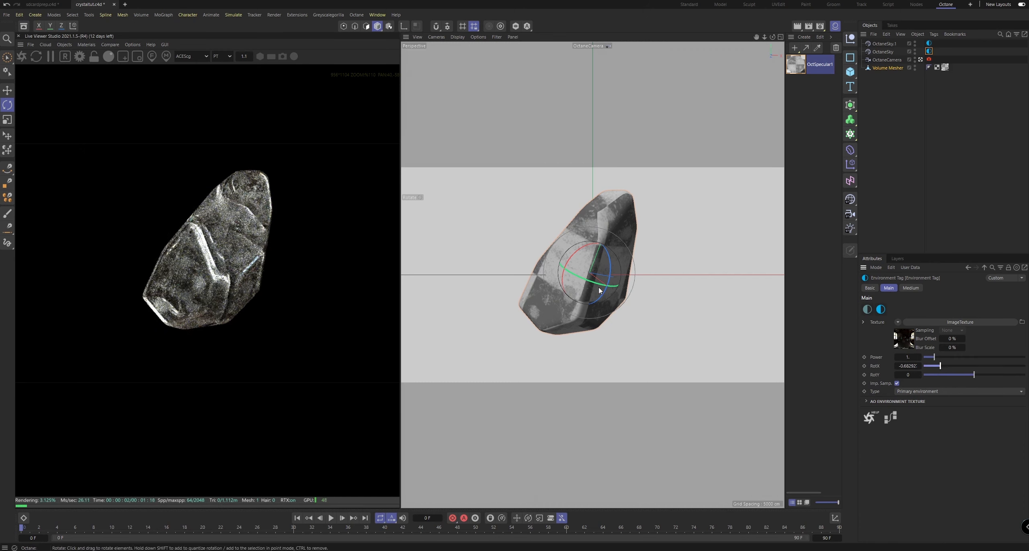
drag(570, 259, 545, 335)
drag(591, 296, 766, 259)
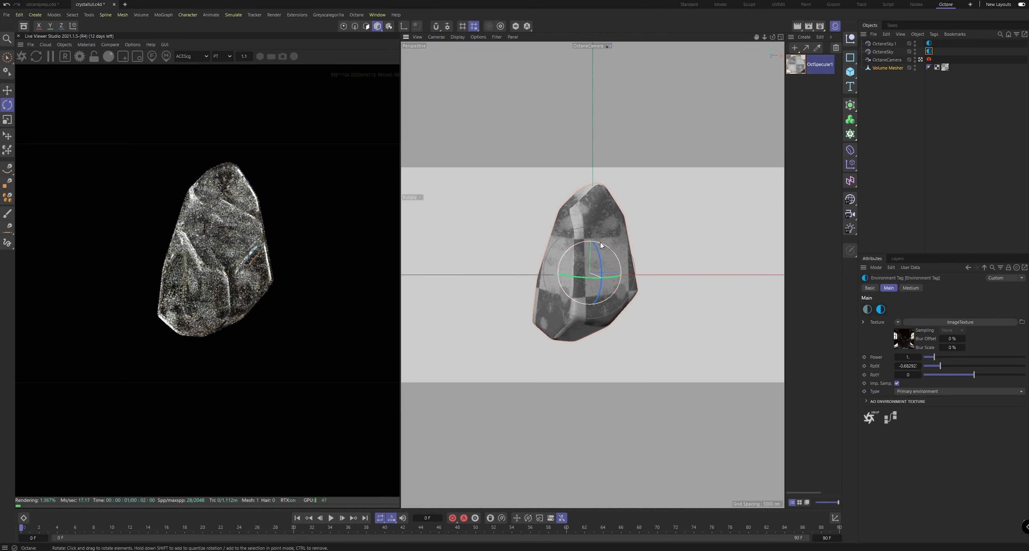
click(13, 91)
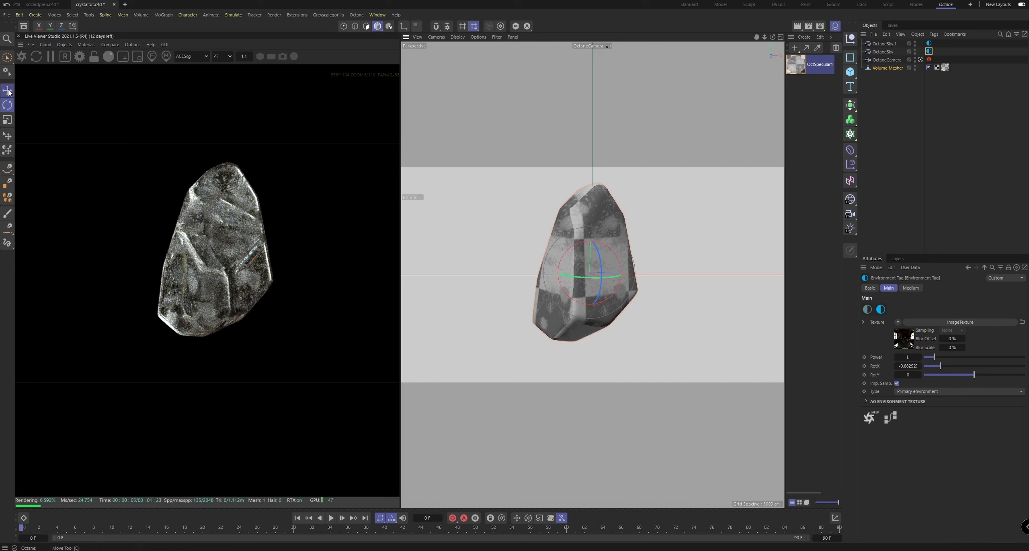
drag(604, 268, 612, 267)
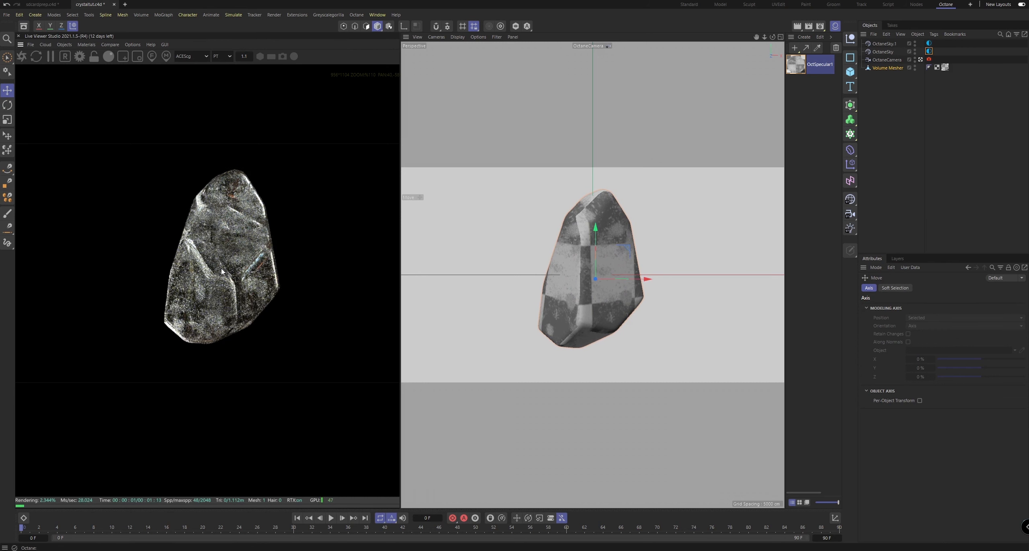
Lock the Live Viewer's render resolution and save the scene.
scroll(209, 225, down, 3)
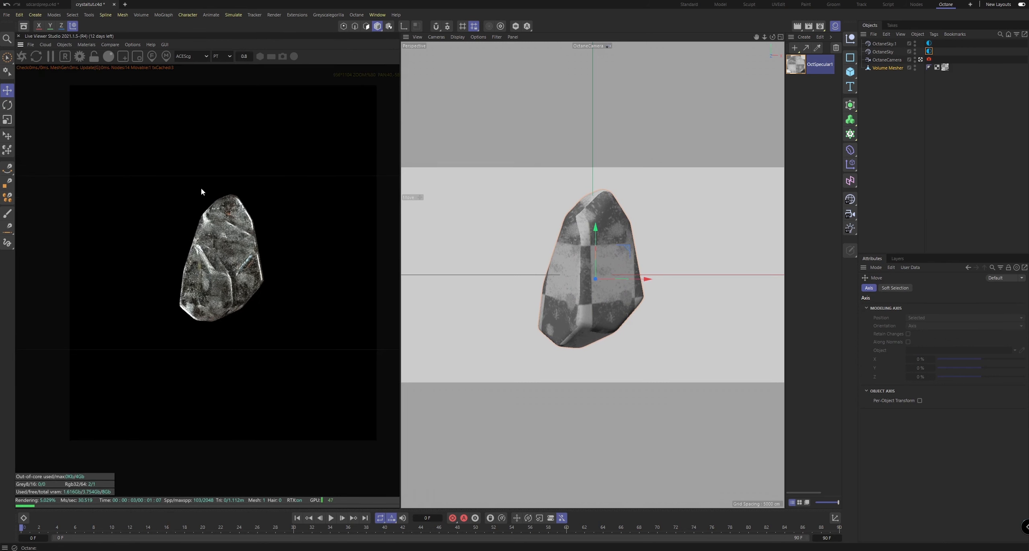
click(90, 55)
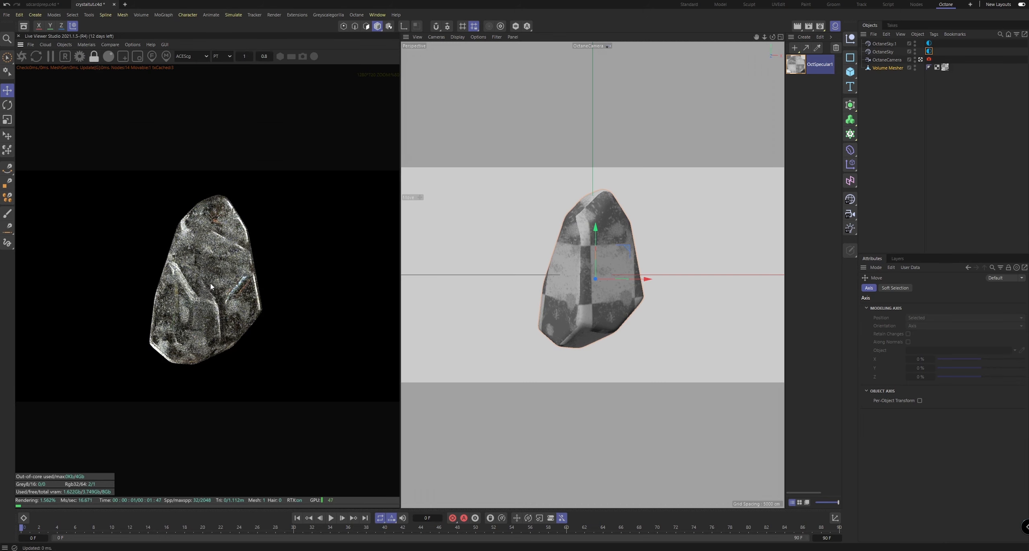
key(ctrl+s)
Set the OctSpecular1 material's transmission color to a fully saturated orange with hue 29° and value 100%.
click(795, 66)
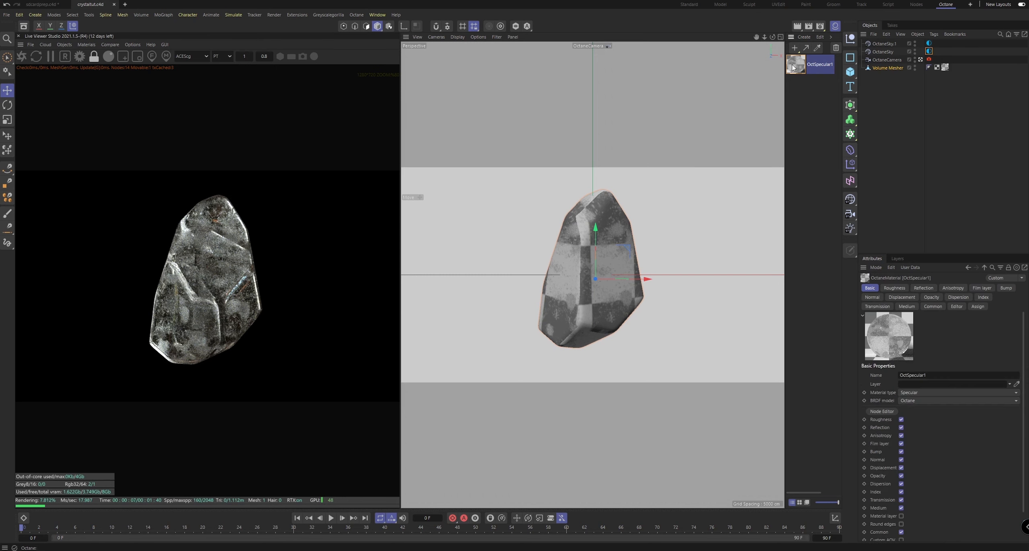
double_click(794, 66)
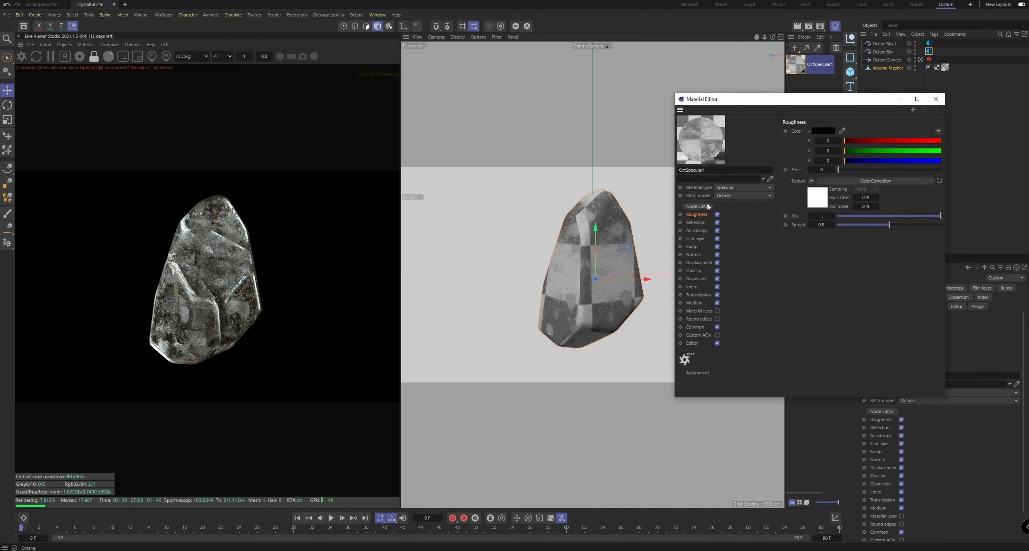
click(708, 206)
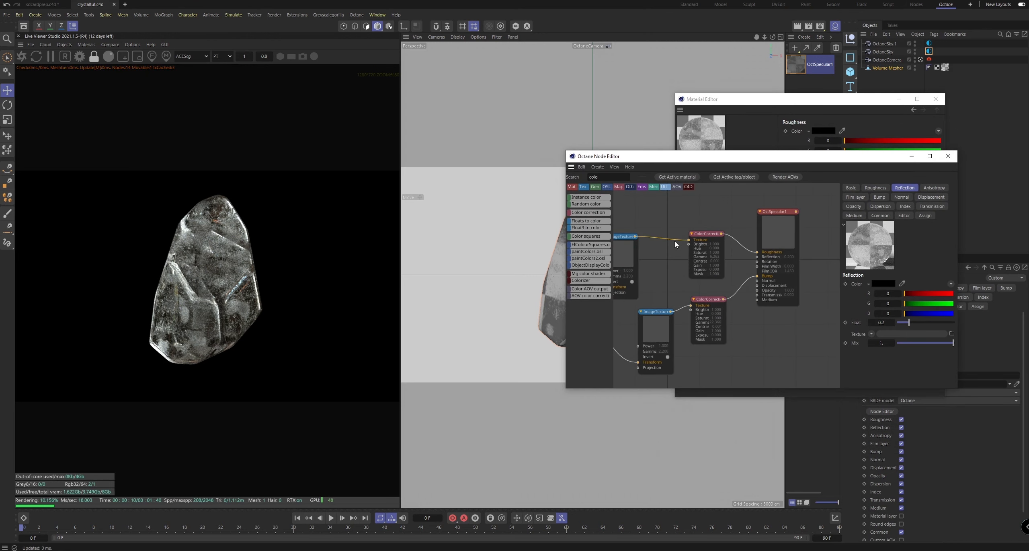
click(923, 206)
click(886, 285)
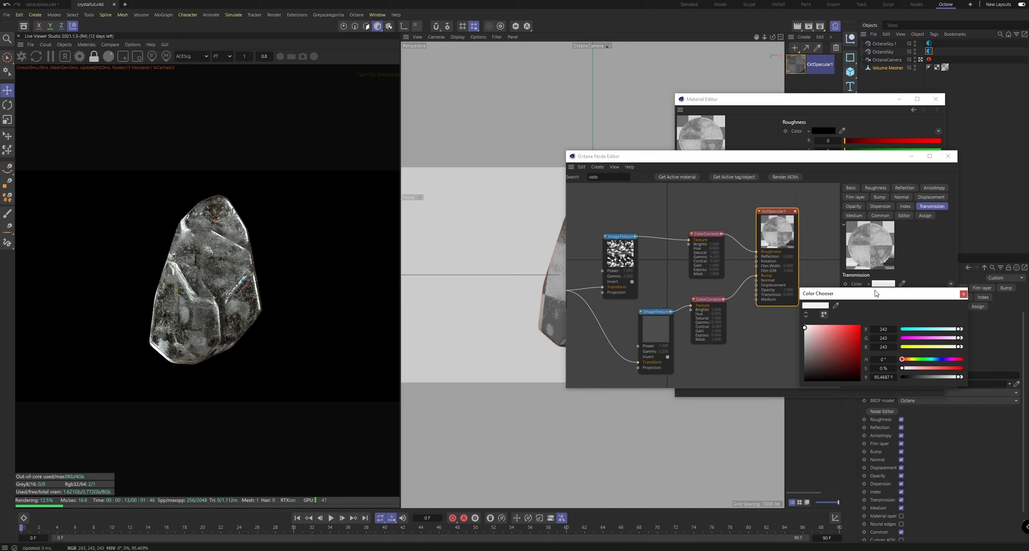
drag(876, 294, 836, 254)
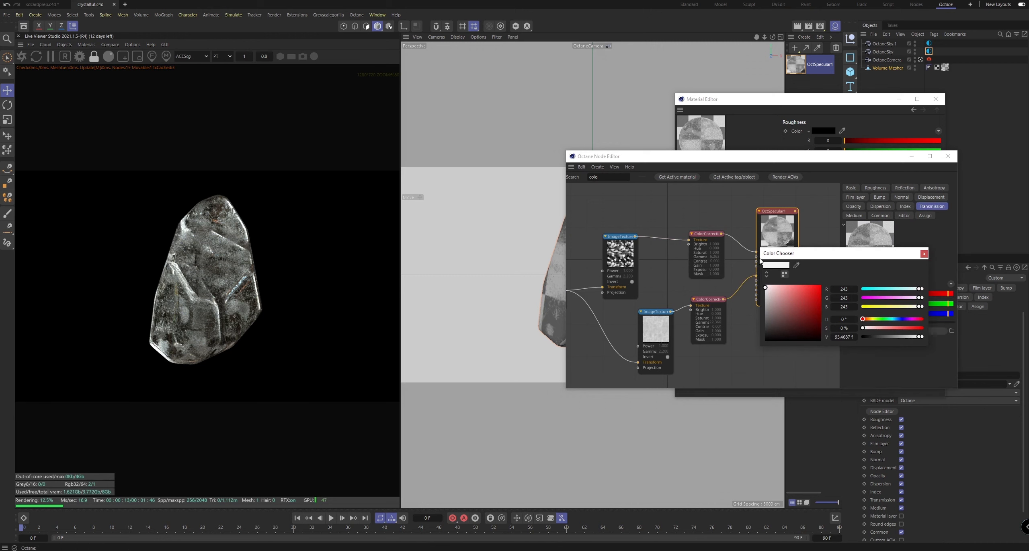
drag(766, 259, 586, 146)
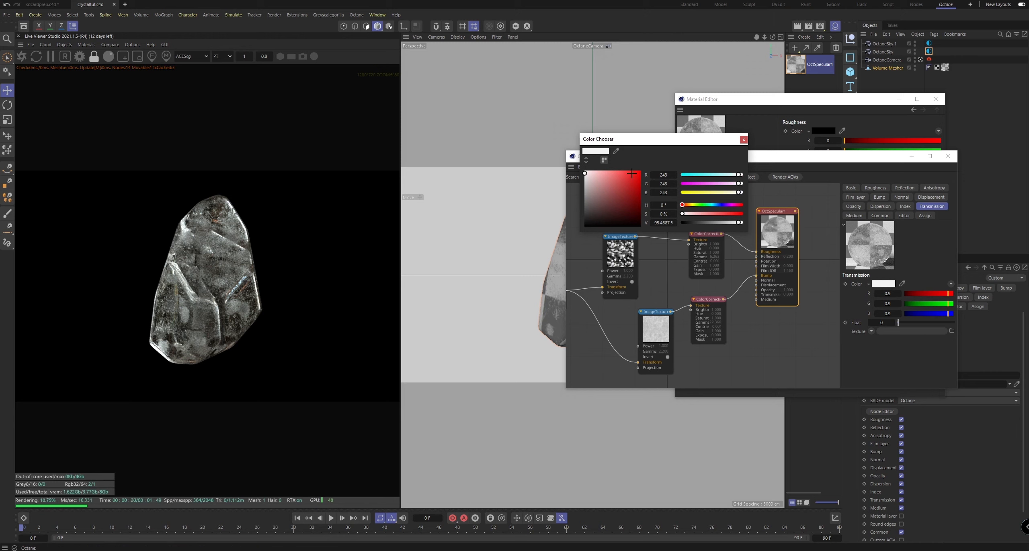
drag(580, 141, 381, 106)
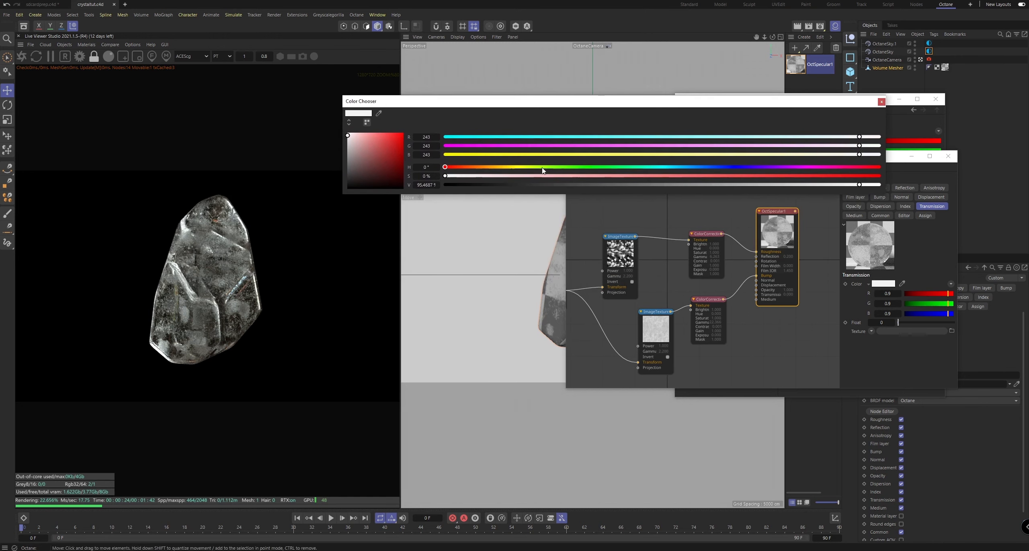
click(478, 167)
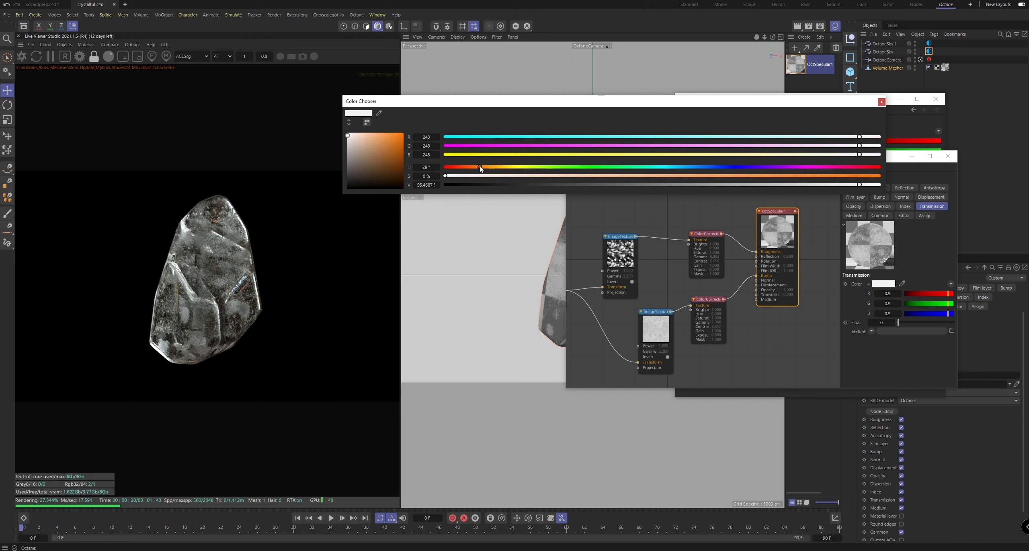
drag(377, 150, 404, 132)
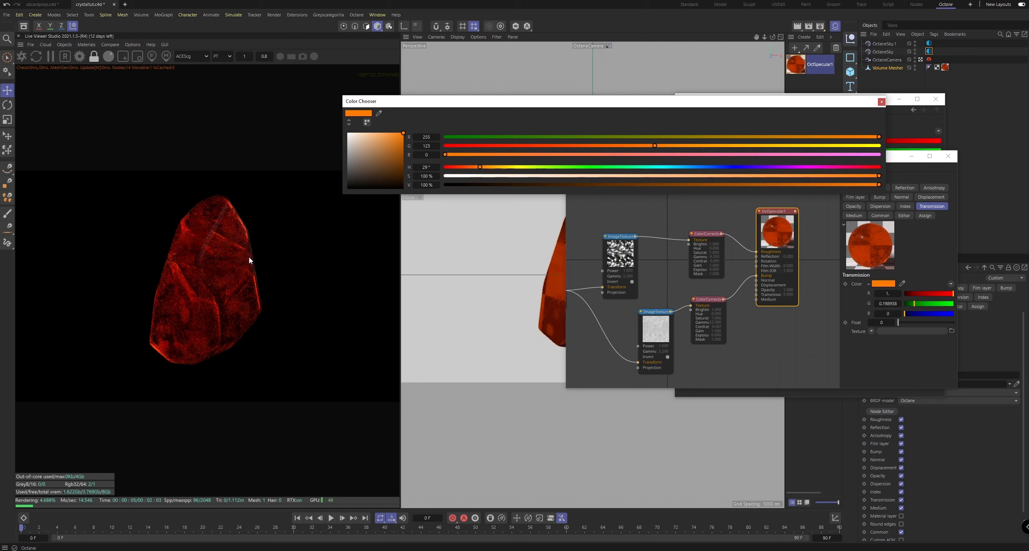
Reduce the orange transmission color's saturation to 28% for a lighter amber tint on the crystal.
drag(865, 177, 588, 179)
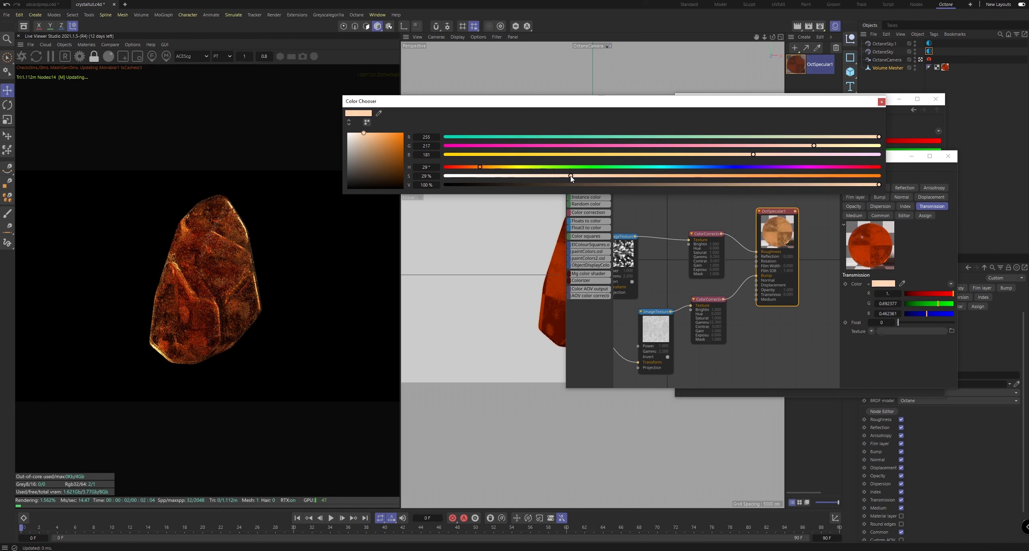
drag(577, 179, 572, 180)
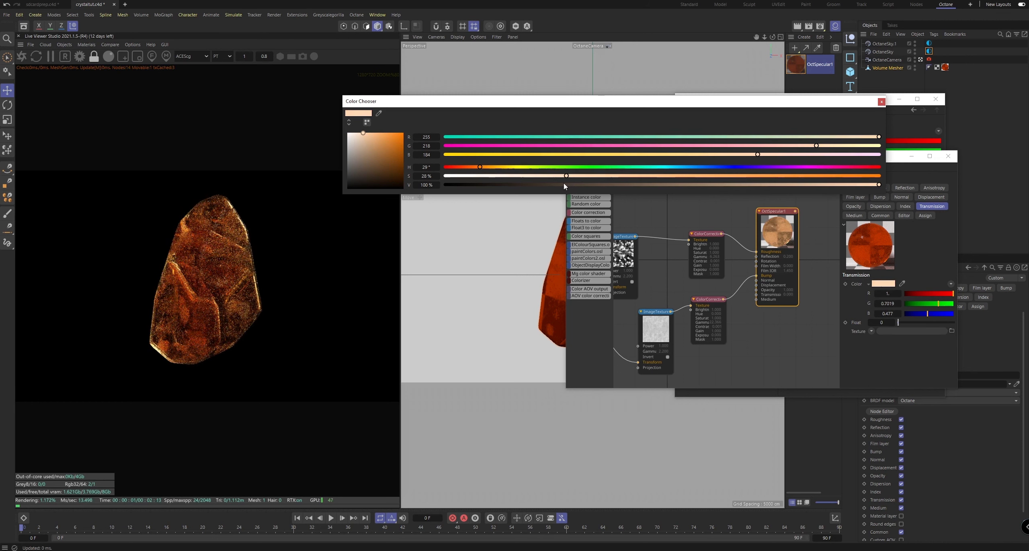
click(245, 283)
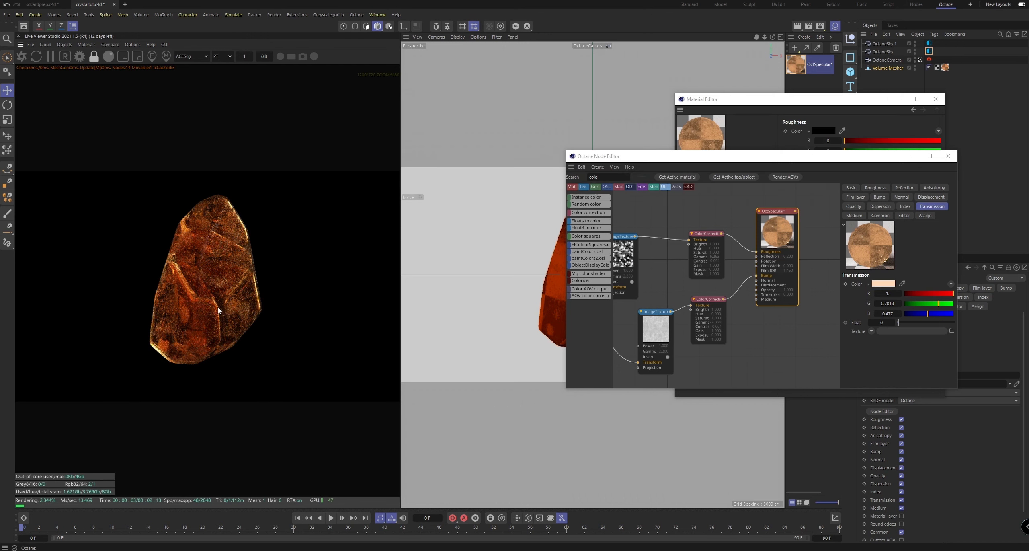
scroll(212, 290, up, 5)
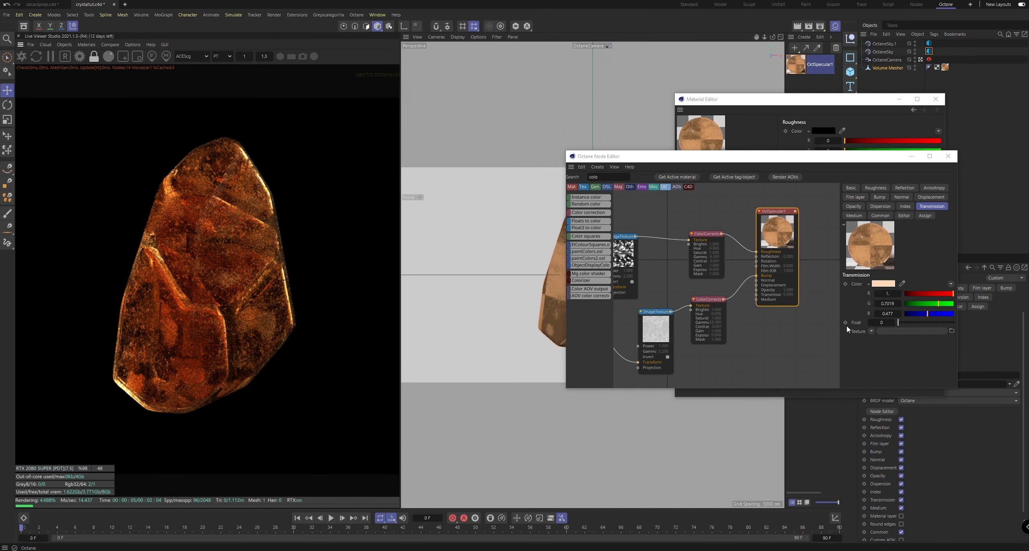
Set the transmission color's hue to a green of 132° after trying lime, teal, blue and pink hues.
click(883, 283)
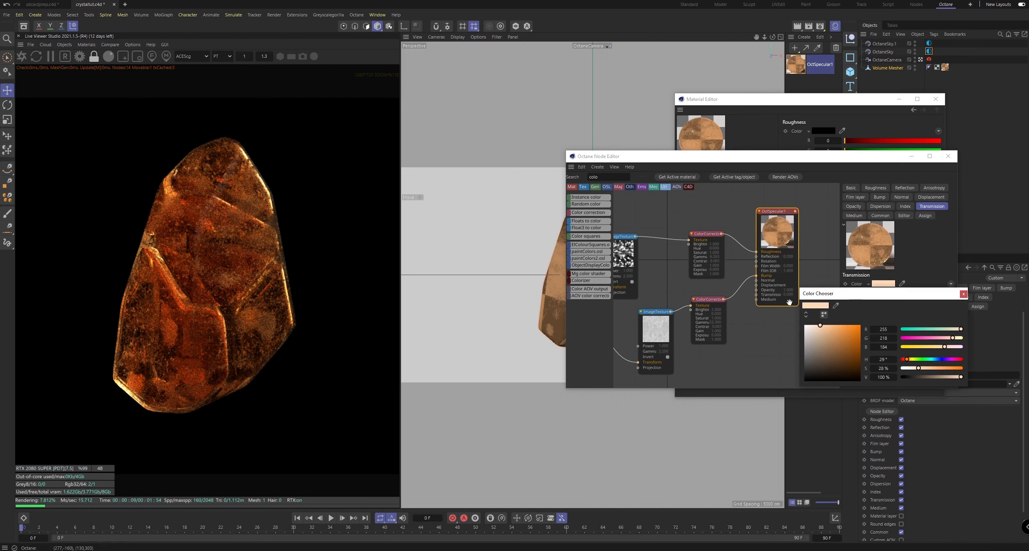
drag(798, 310, 438, 166)
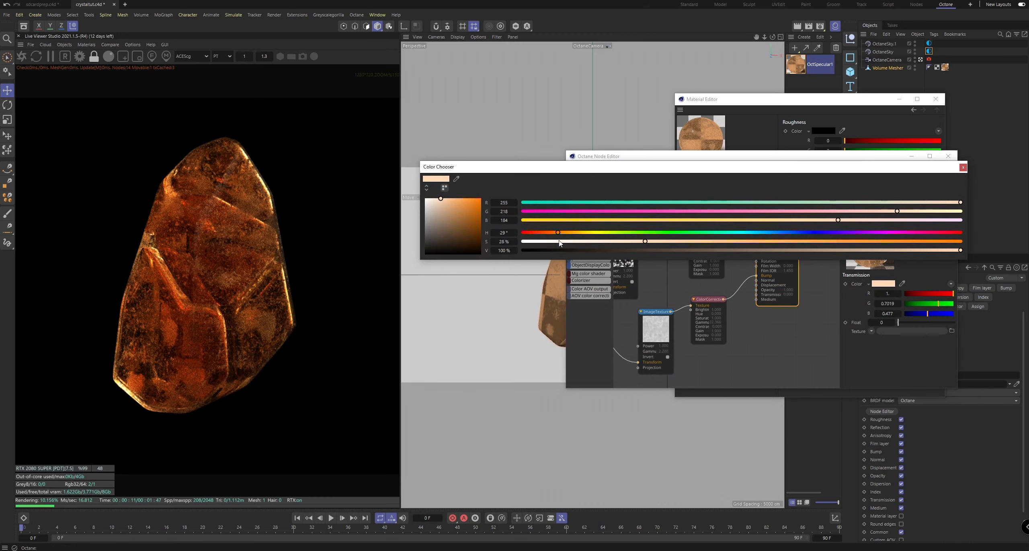
drag(567, 236, 623, 234)
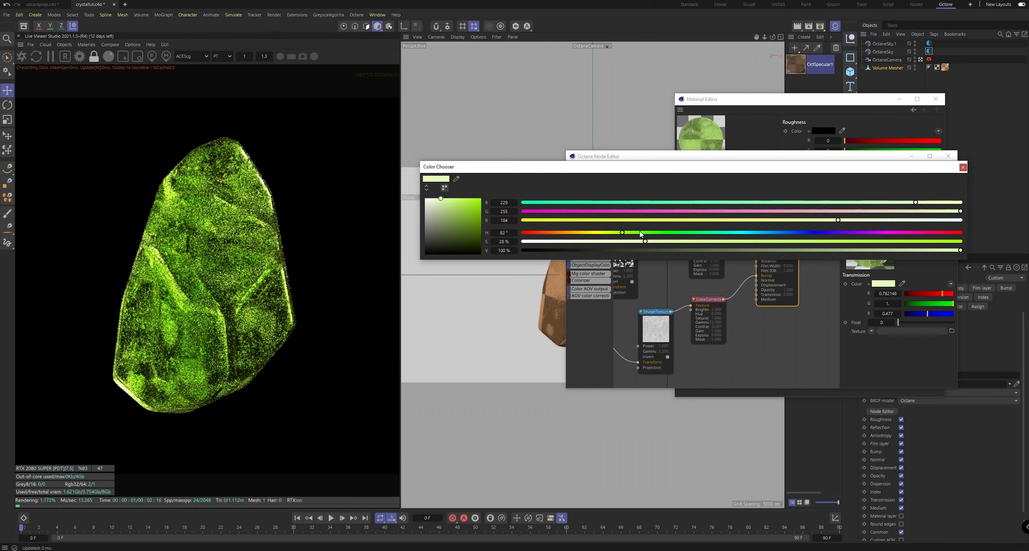
drag(641, 234, 709, 235)
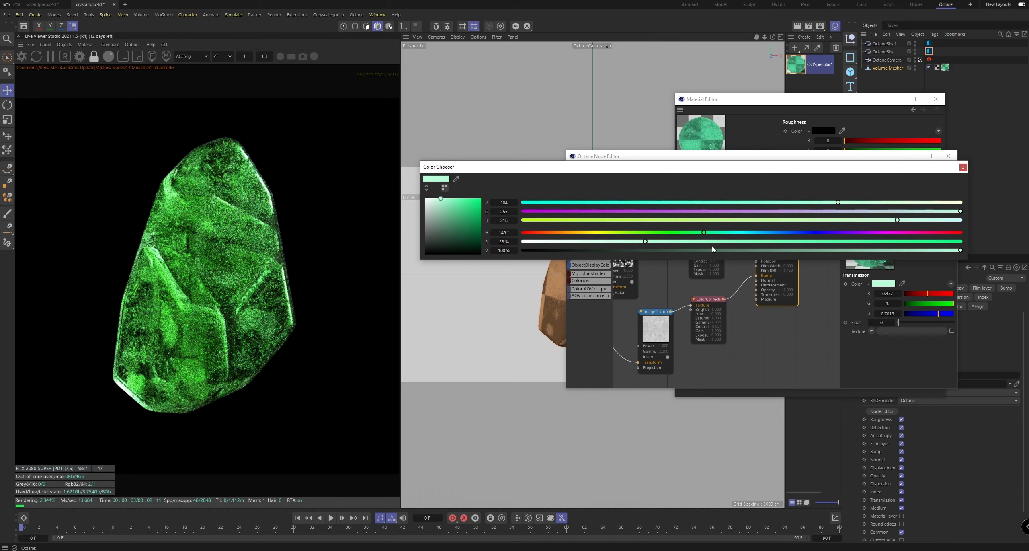
drag(727, 233, 823, 234)
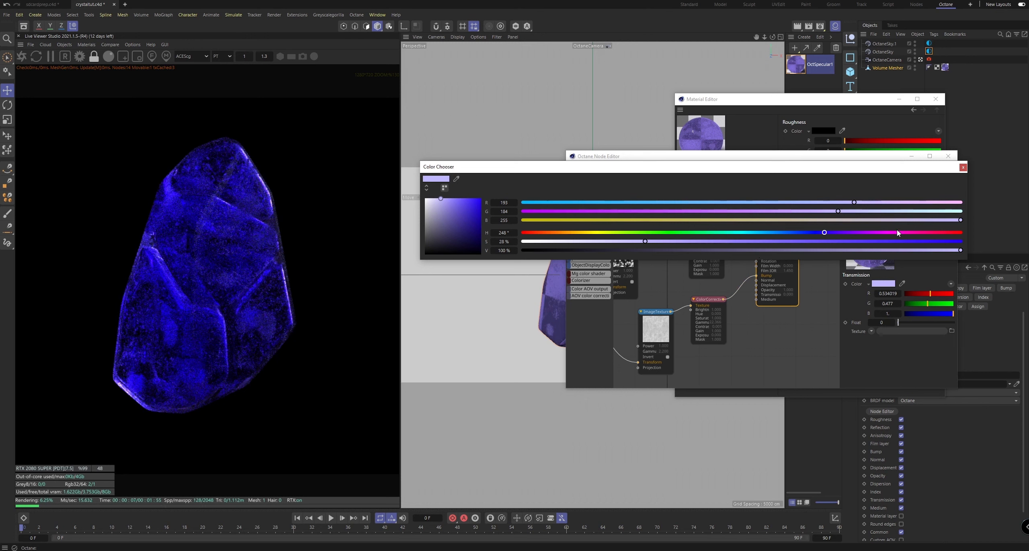
drag(899, 235, 917, 233)
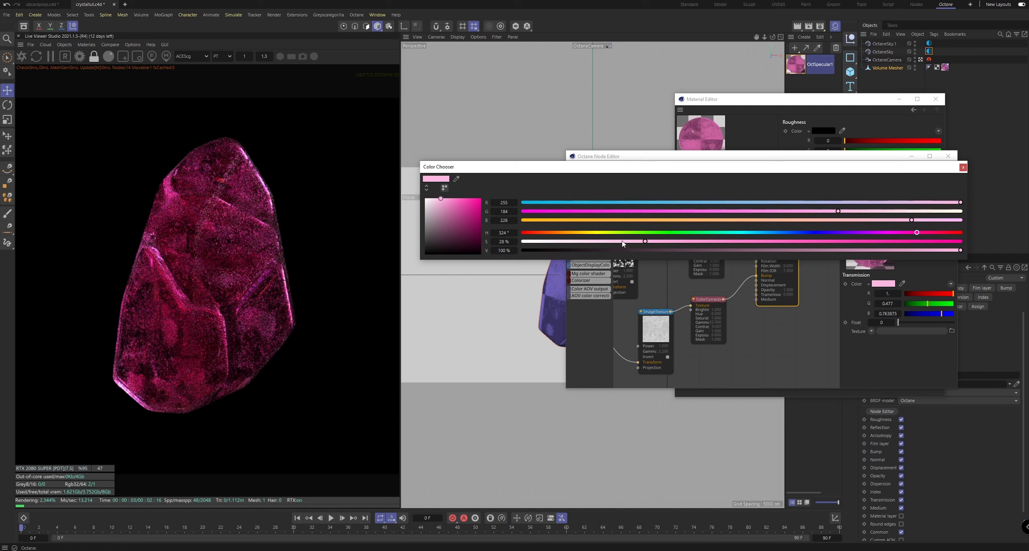
drag(622, 232, 686, 235)
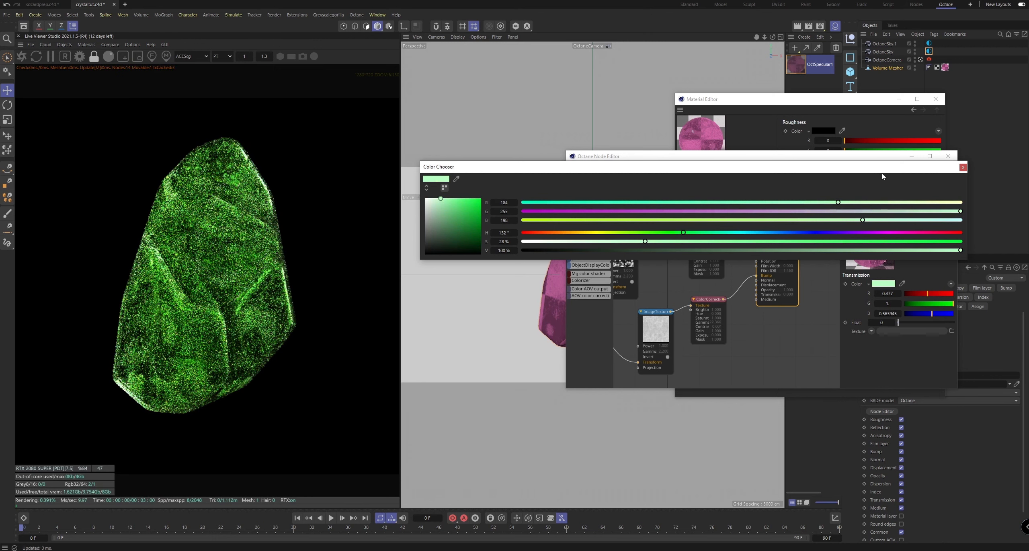
Close the color chooser, node editor and material editor, and examine the green crystal in the render.
click(962, 168)
click(947, 156)
click(936, 99)
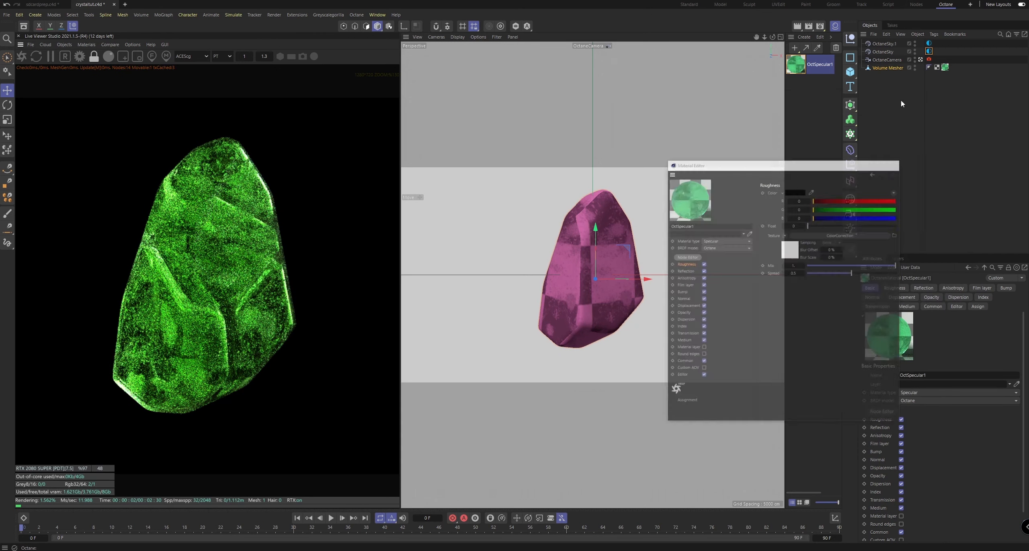
scroll(207, 303, down, 5)
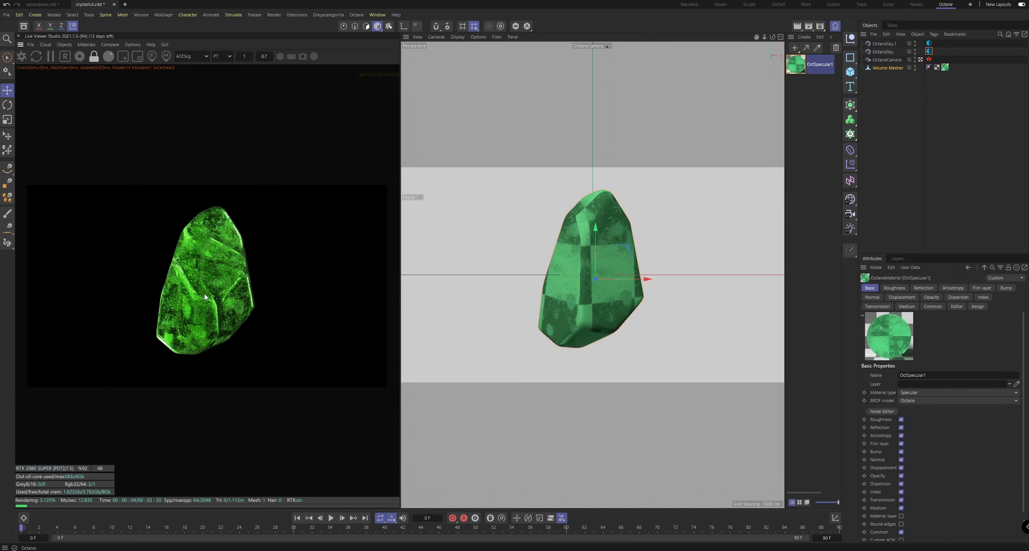
scroll(214, 289, up, 1)
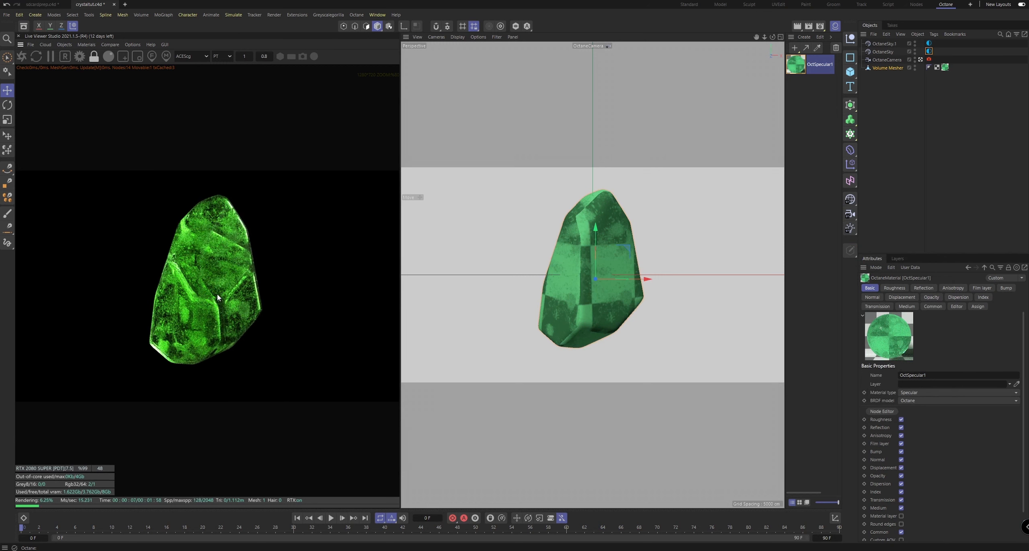
scroll(202, 283, up, 3)
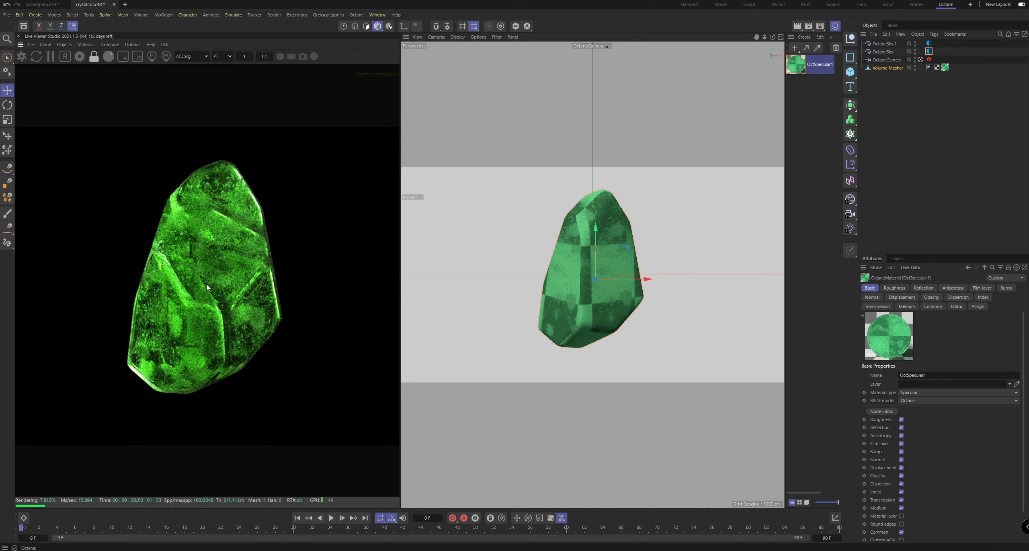
Reopen OctSpecular1 in the node editor, store the current render and enable A/B comparison in the Live Viewer.
double_click(798, 65)
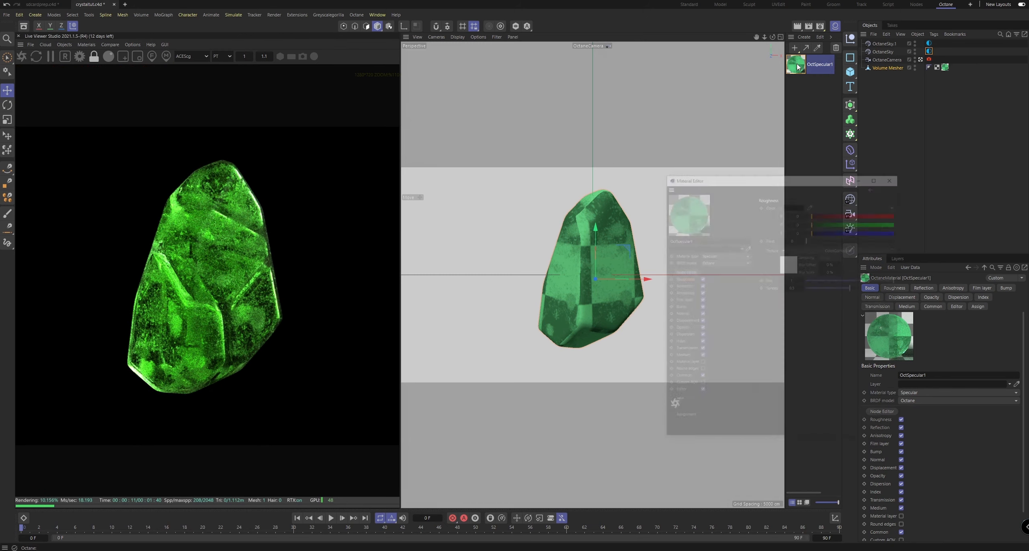
click(698, 207)
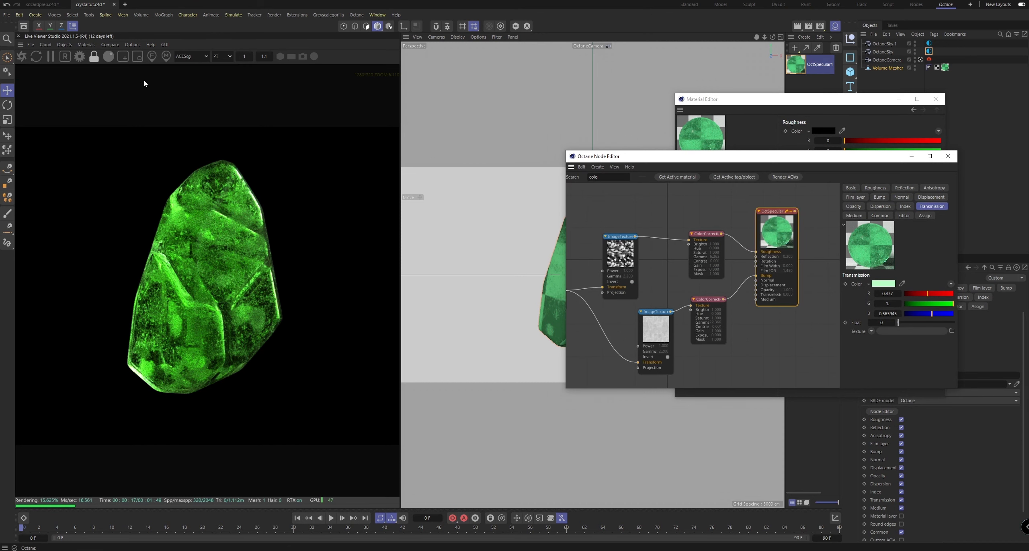
click(110, 44)
click(112, 56)
click(110, 45)
click(112, 56)
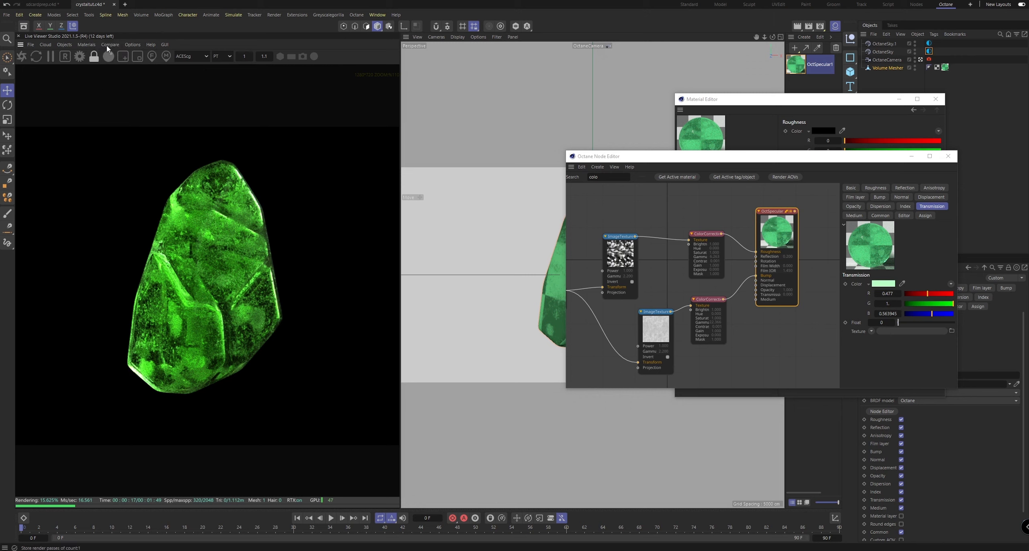
click(110, 45)
click(137, 37)
Set OctSpecular1's dispersion coefficient to 0.01 after trying 0.1, and compare the render with the stored one across the A/B divider.
click(766, 232)
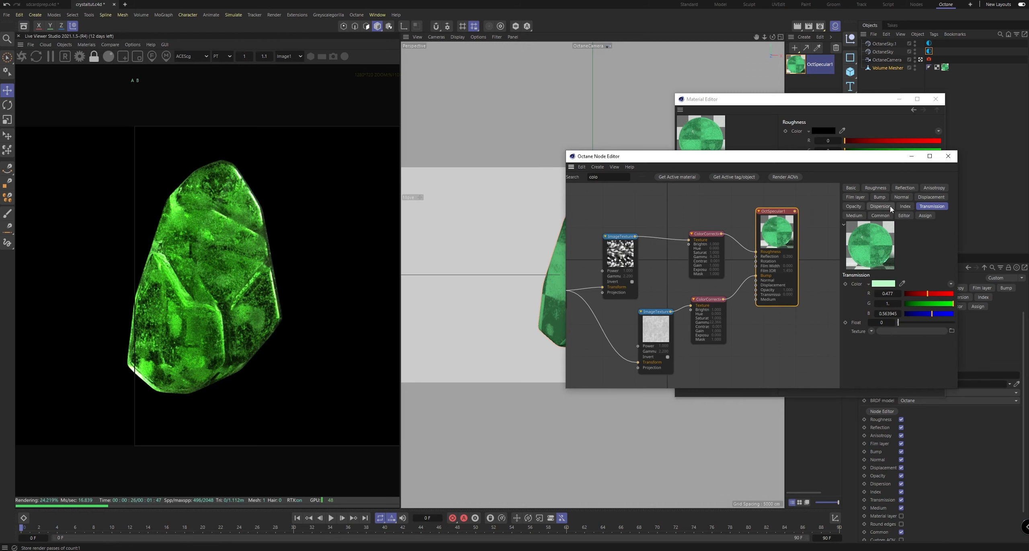
click(889, 207)
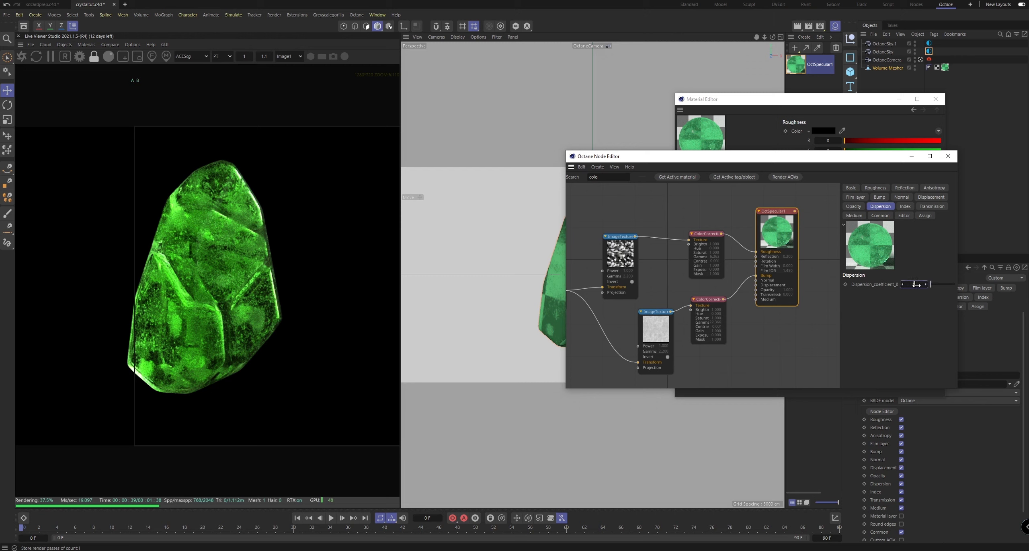
text(1)
key(Return)
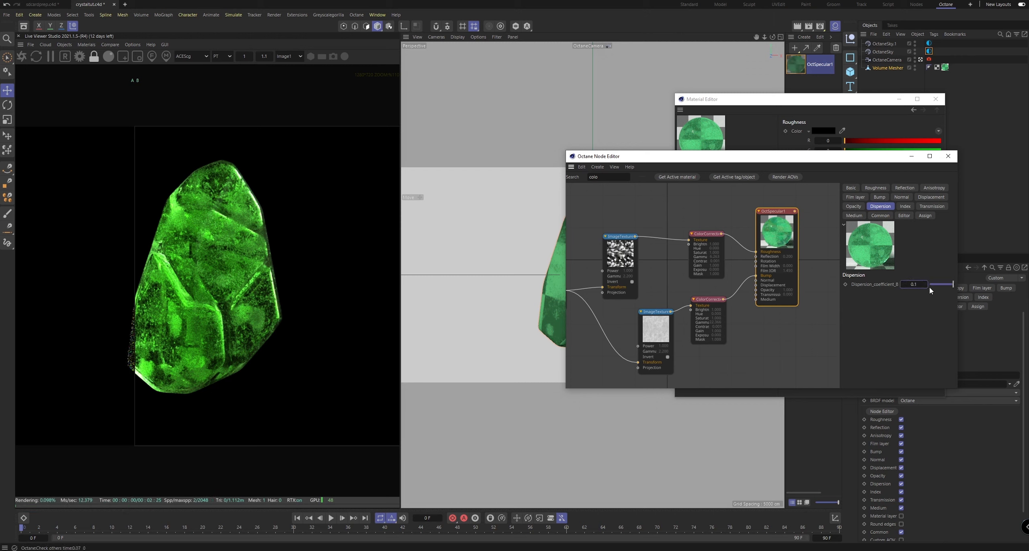
click(914, 284)
text(.01)
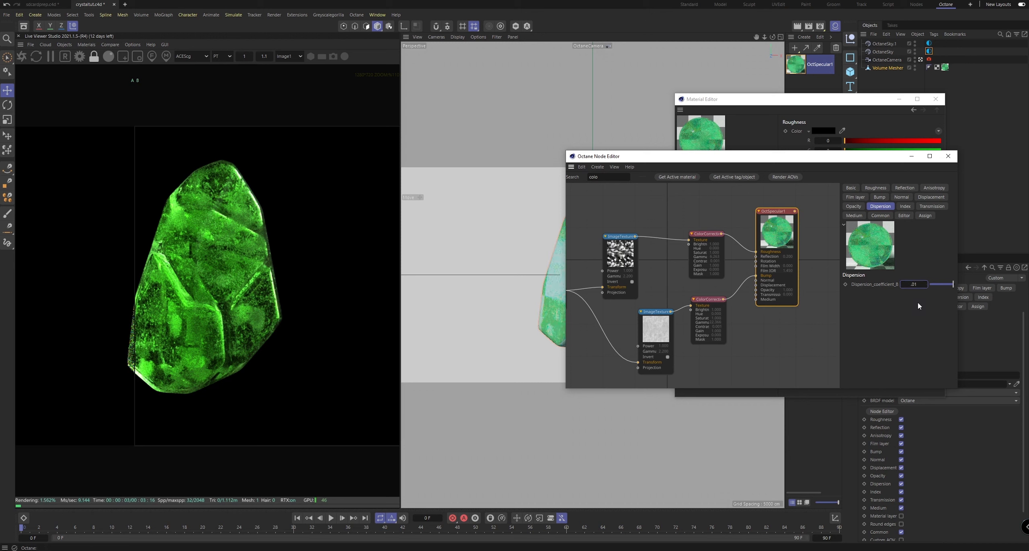
key(Return)
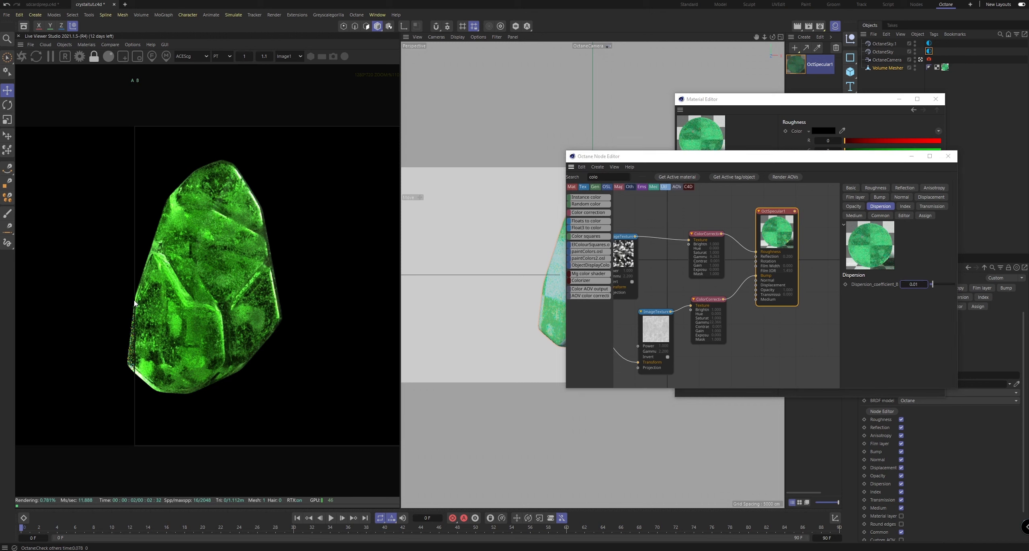
drag(134, 294, 278, 293)
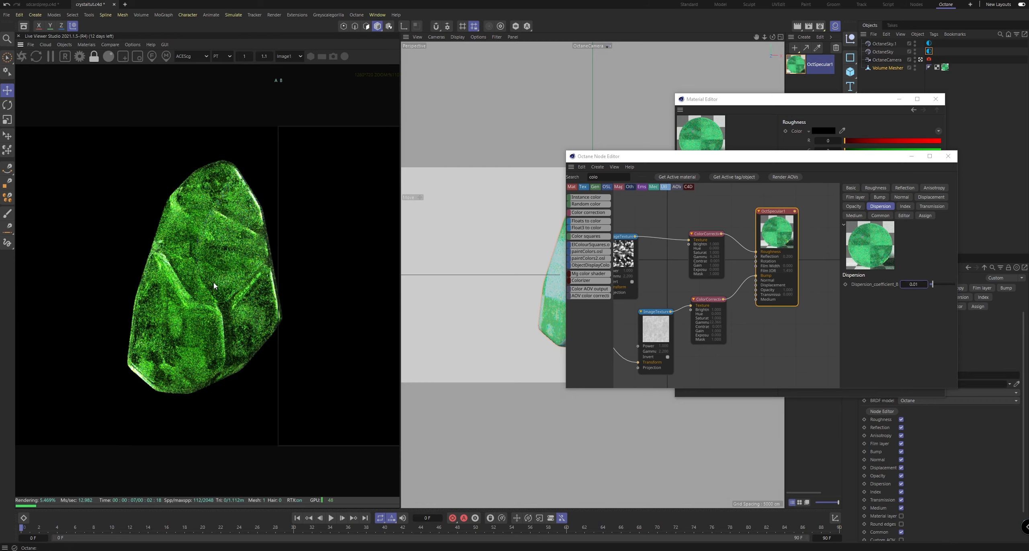
scroll(214, 286, up, 6)
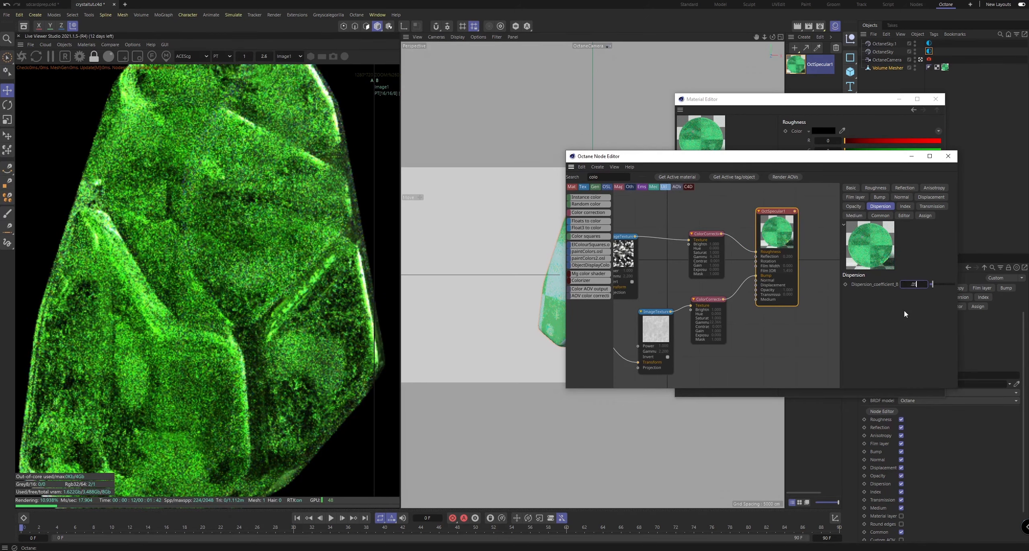
Set the dispersion coefficient to 0.05 and compare the crystal's highlights with the stored render across the A/B divider.
key(Return)
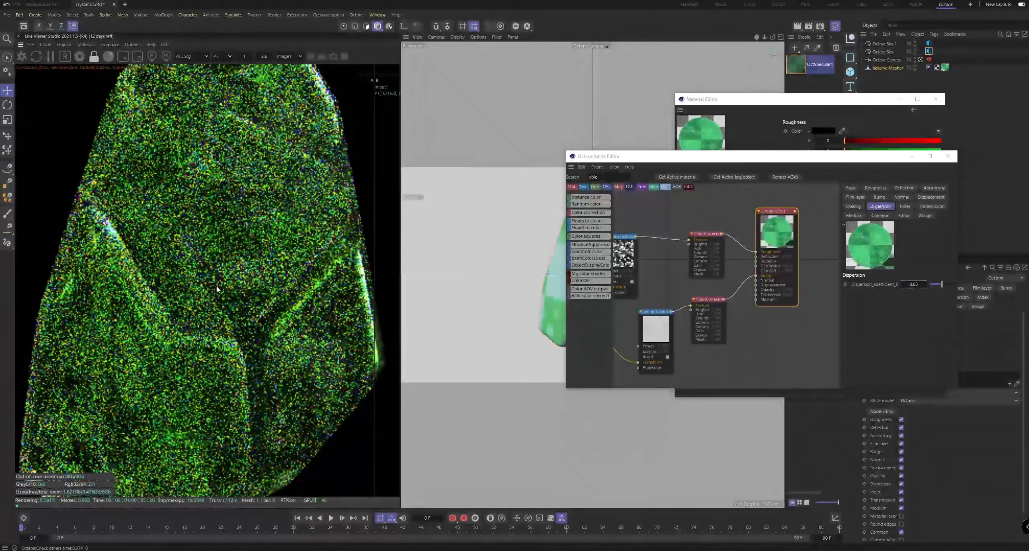
scroll(212, 290, down, 5)
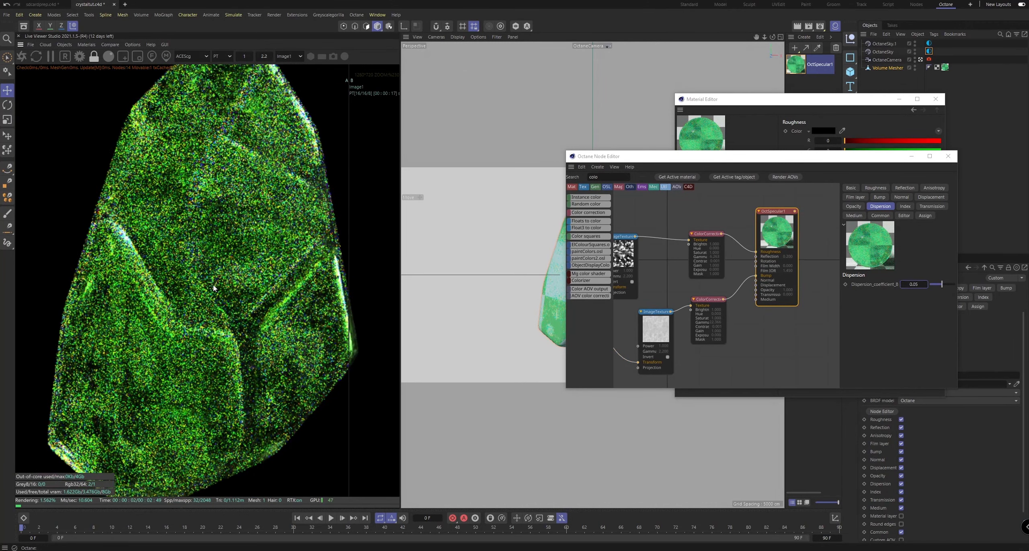
scroll(211, 295, down, 4)
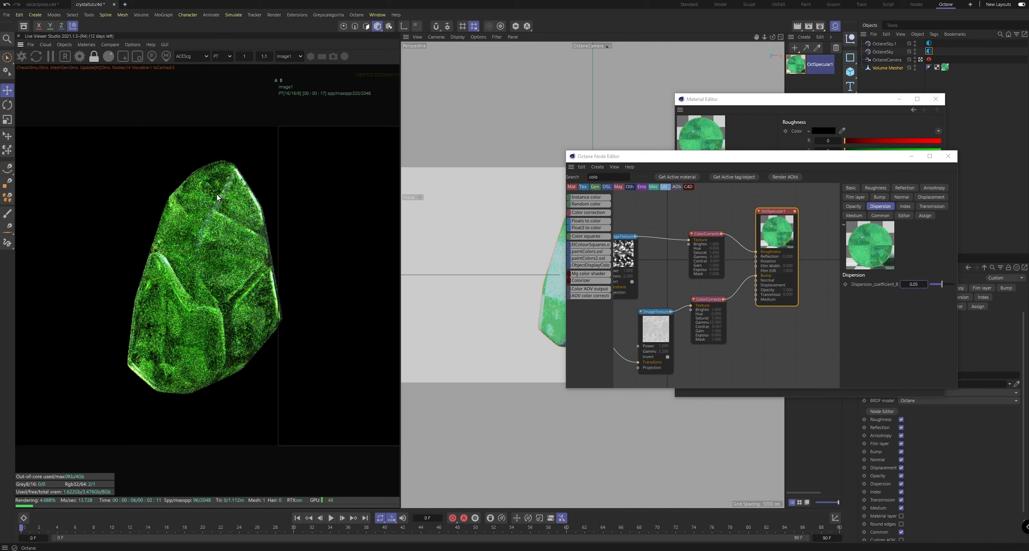
scroll(201, 242, up, 2)
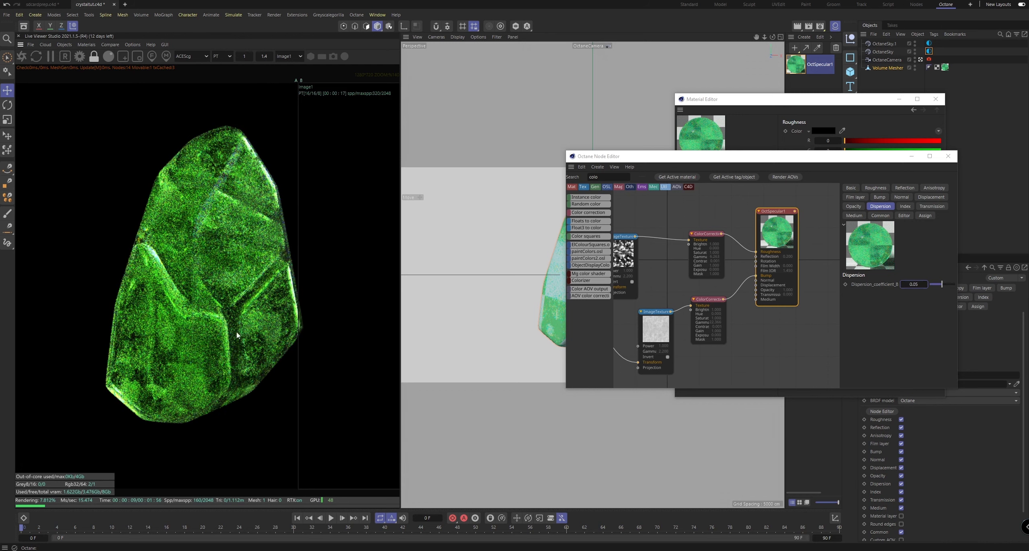
scroll(237, 281, down, 2)
drag(270, 240, 117, 245)
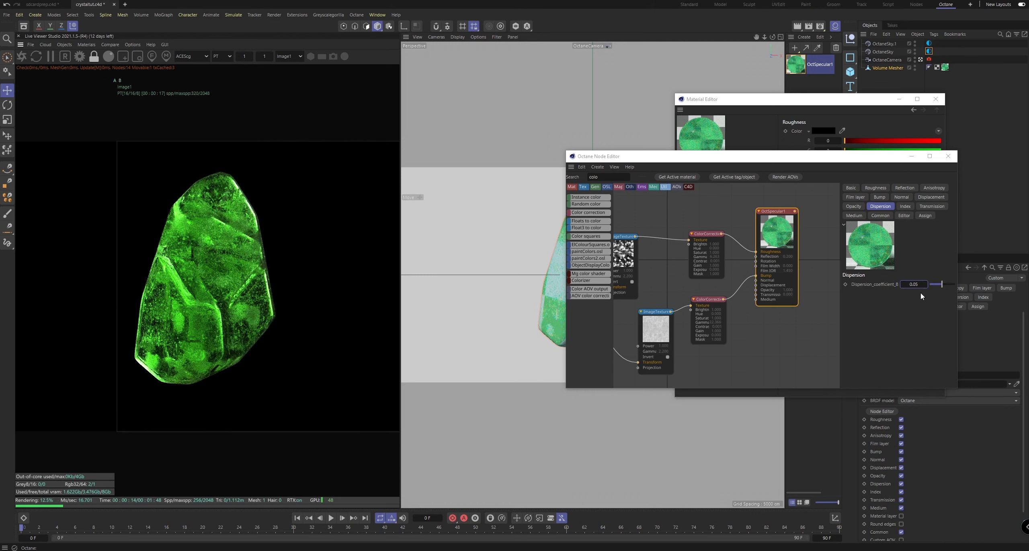
Reset the dispersion coefficient to 0 and turn off the A/B comparison in the Live Viewer.
text(0)
key(Return)
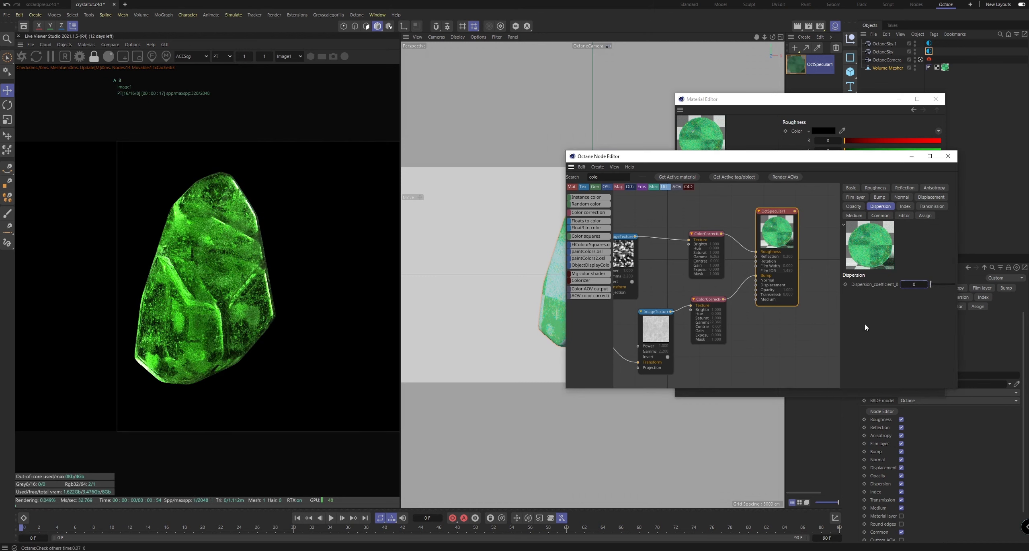
click(110, 44)
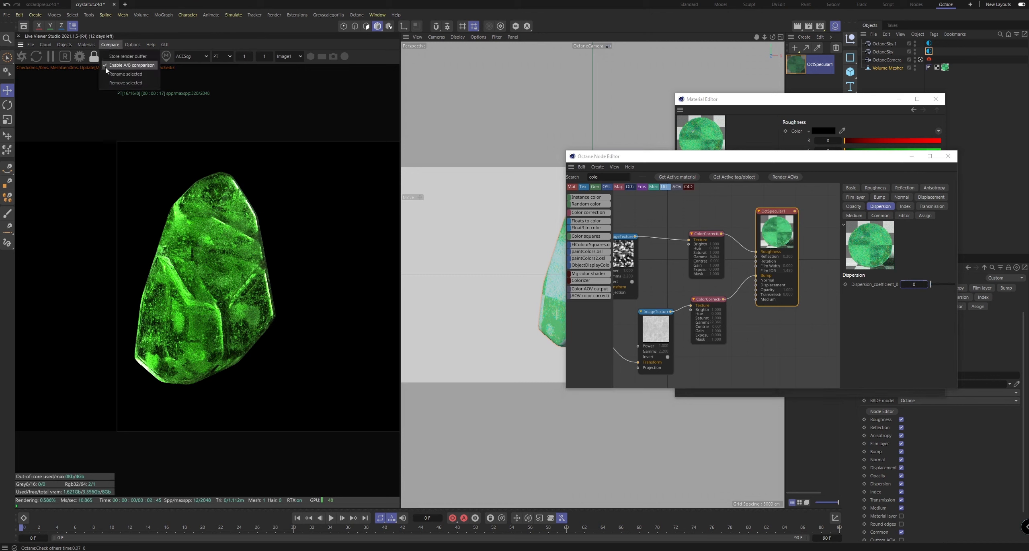
click(134, 64)
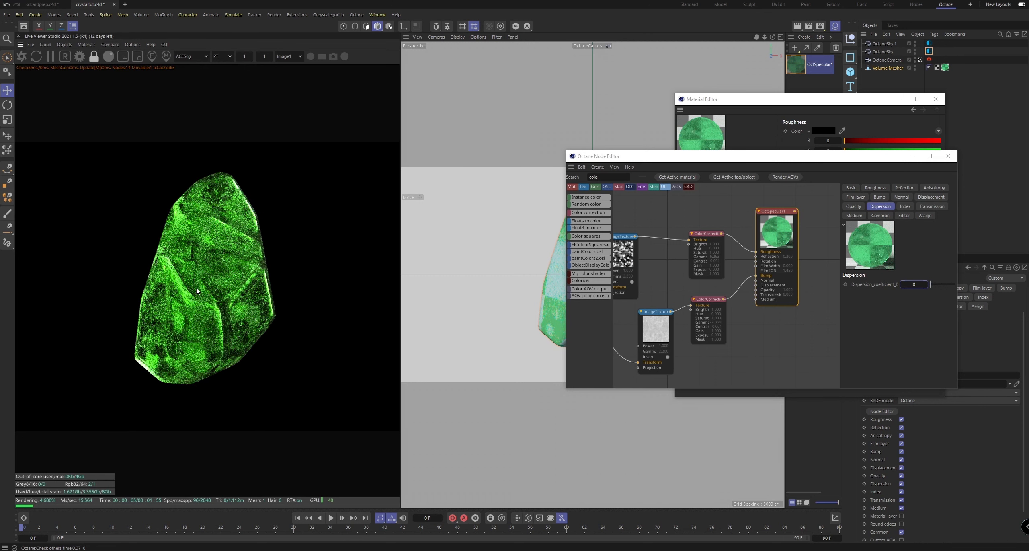
Examine the whole crystal in the render and look through OctSpecular1's roughness and bump settings.
scroll(203, 280, down, 2)
scroll(203, 287, down, 2)
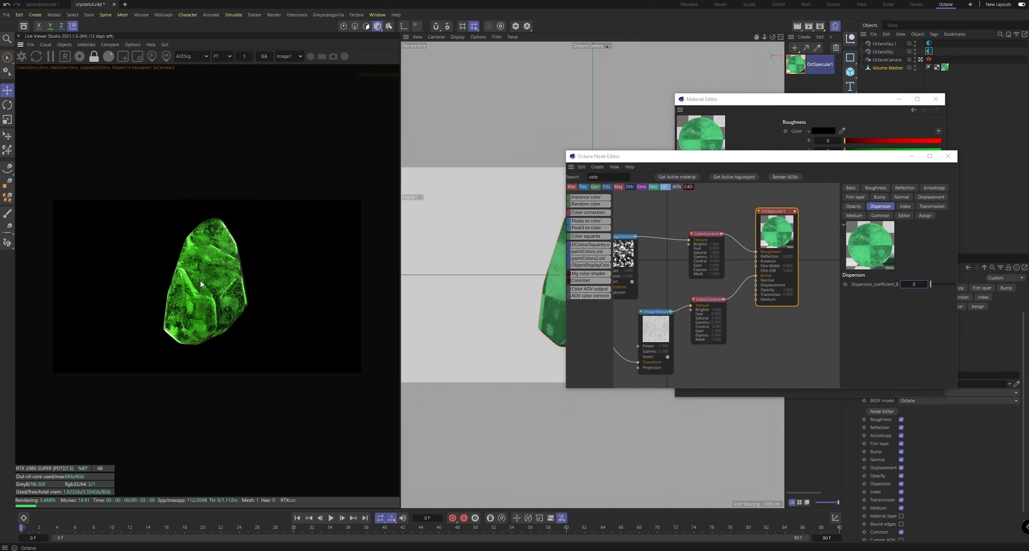
scroll(204, 276, up, 3)
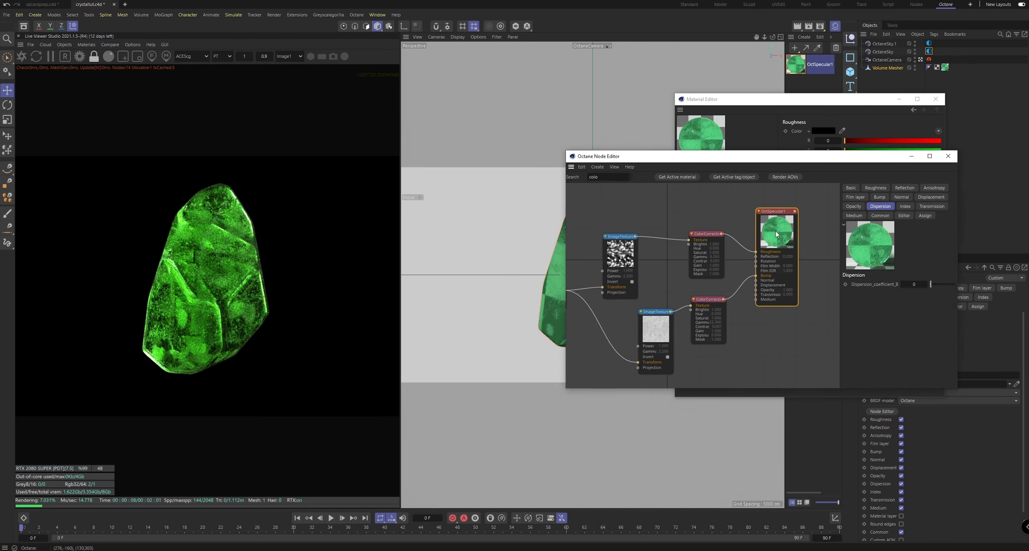
click(906, 188)
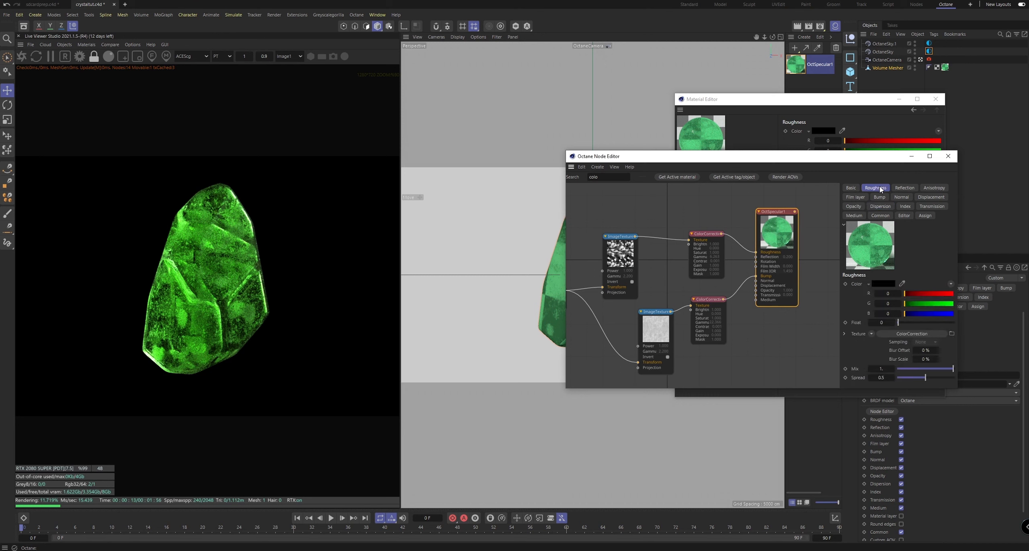
click(880, 197)
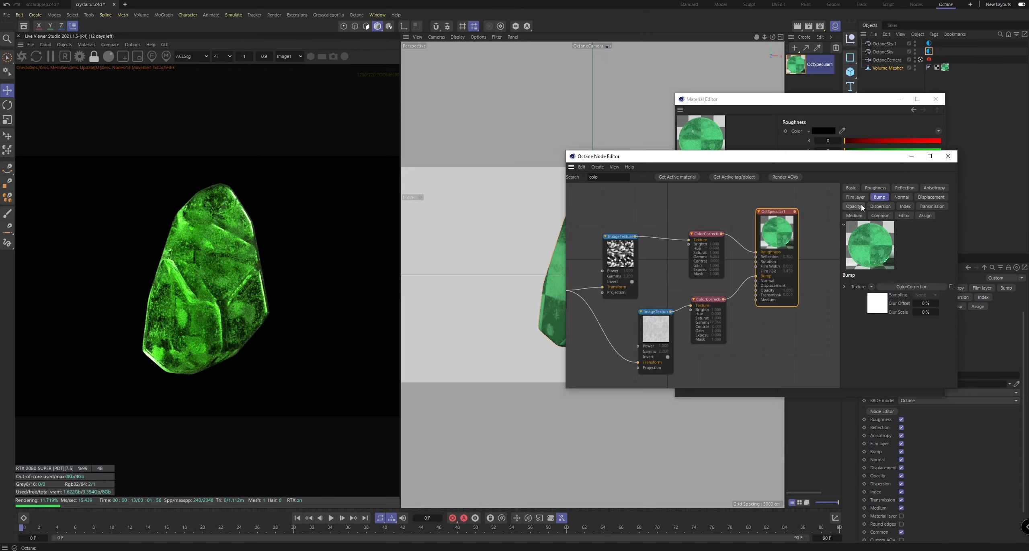